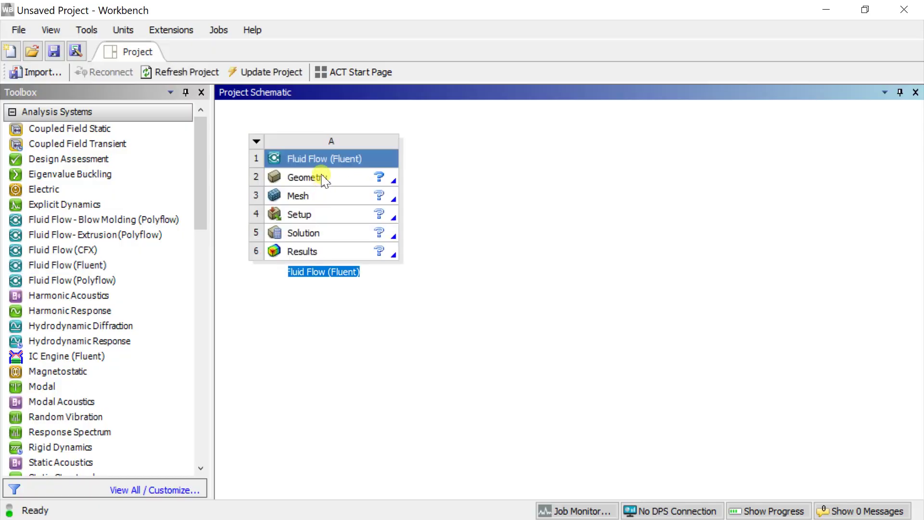
Name the Fluid Flow (Fluent) system and start a new DesignModeler geometry from its Geometry cell.
key("Return")
left_click(322, 179)
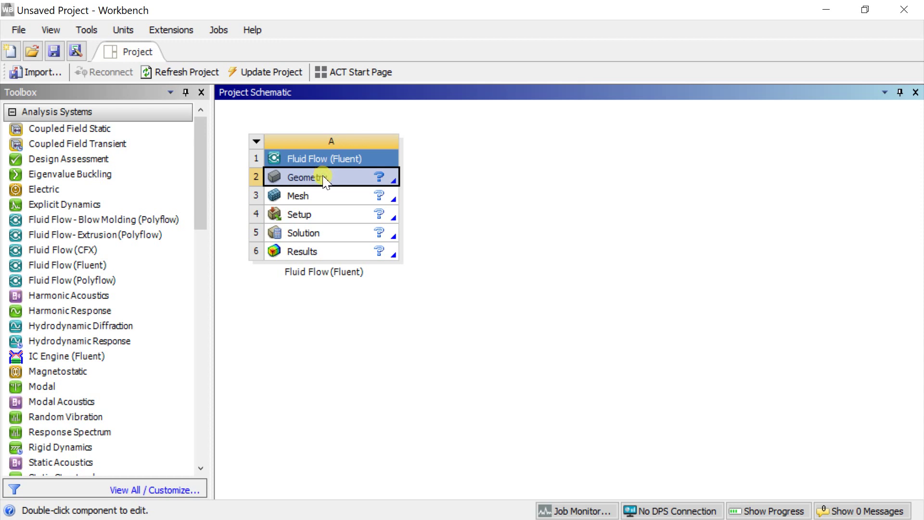
right_click(324, 180)
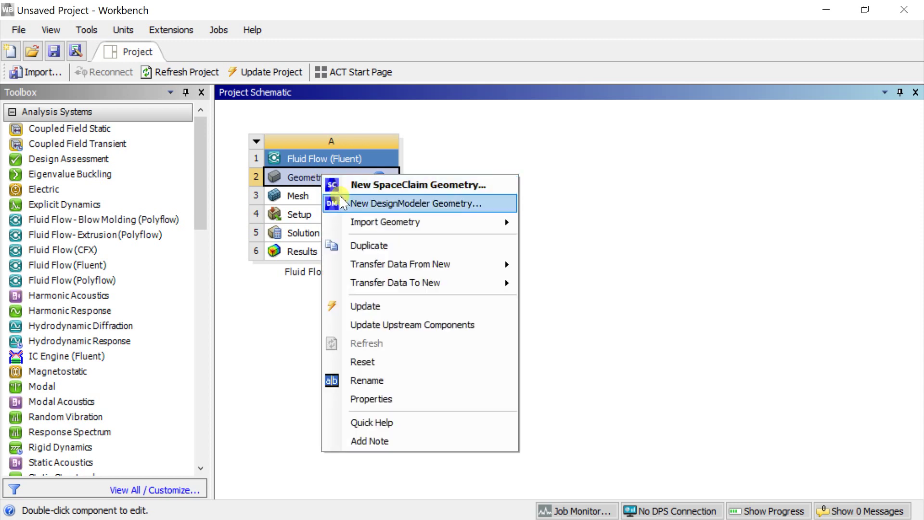
left_click(342, 203)
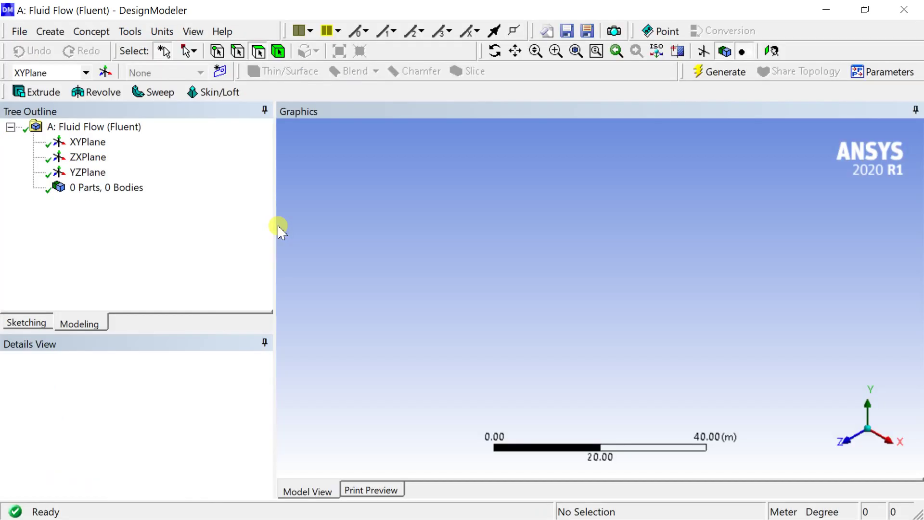
Keep units in meters and start sketching on the YZPlane, viewed face-on.
left_click(162, 31)
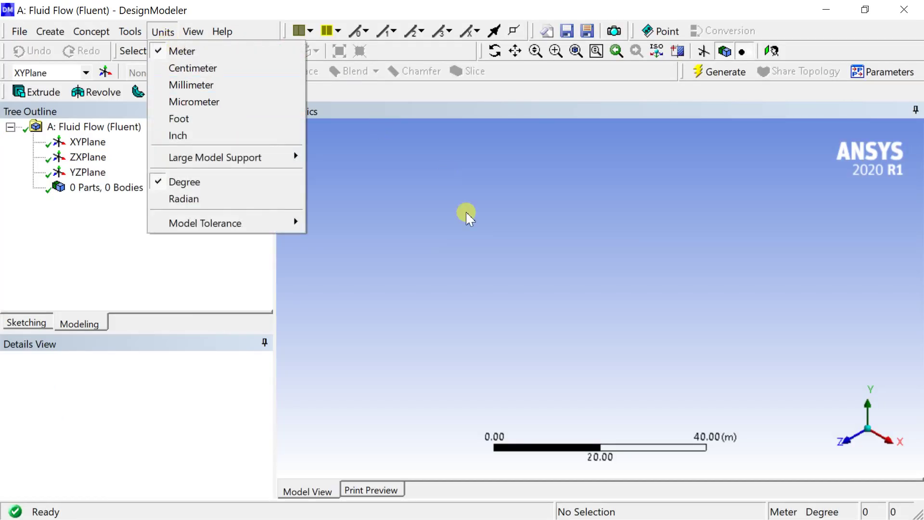
left_click(468, 217)
left_click(89, 172)
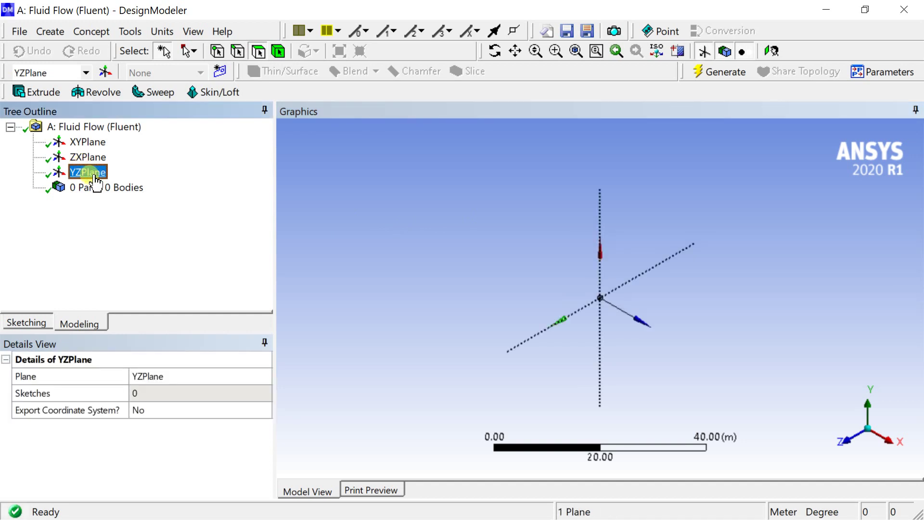
left_click(893, 440)
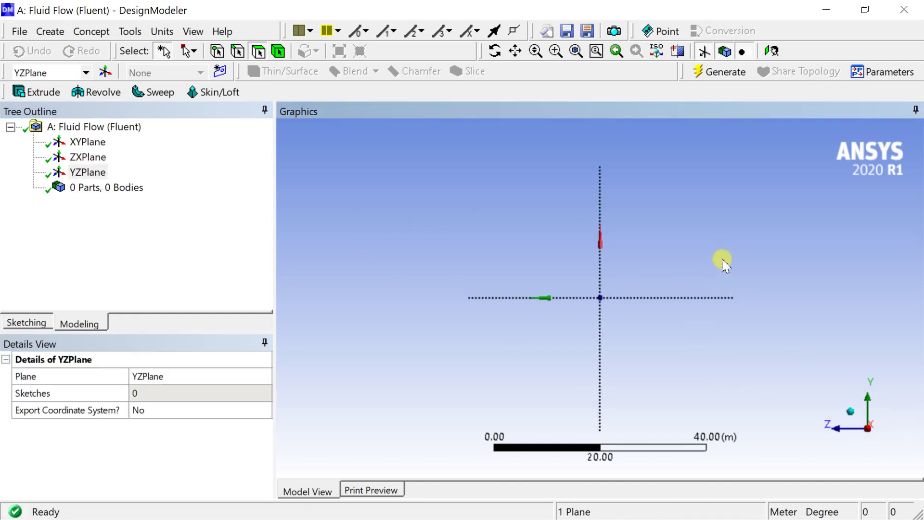
scroll(649, 256, "up", 2)
scroll(649, 256, "up", 5)
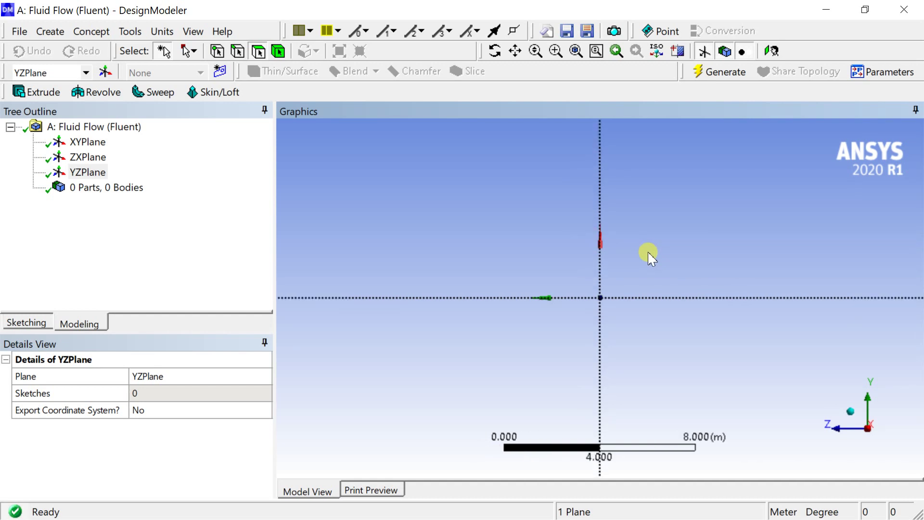
scroll(432, 246, "down", 3)
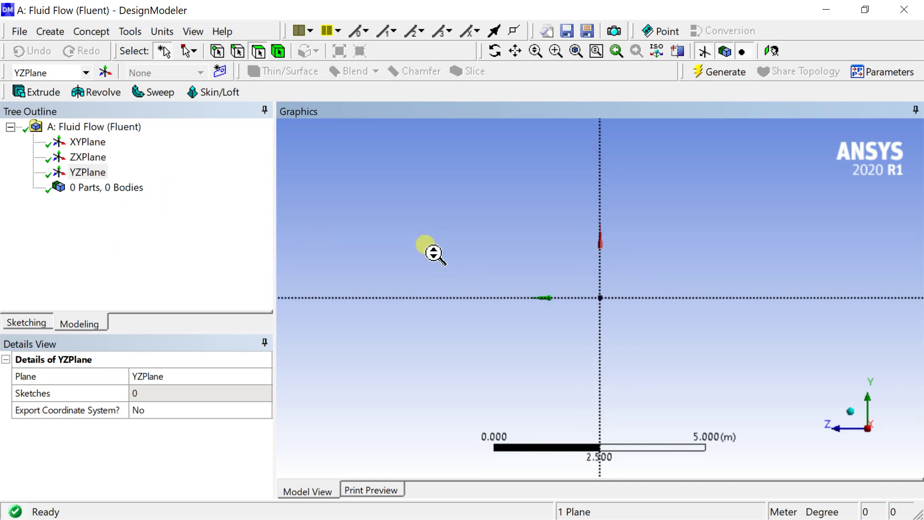
left_click(26, 323)
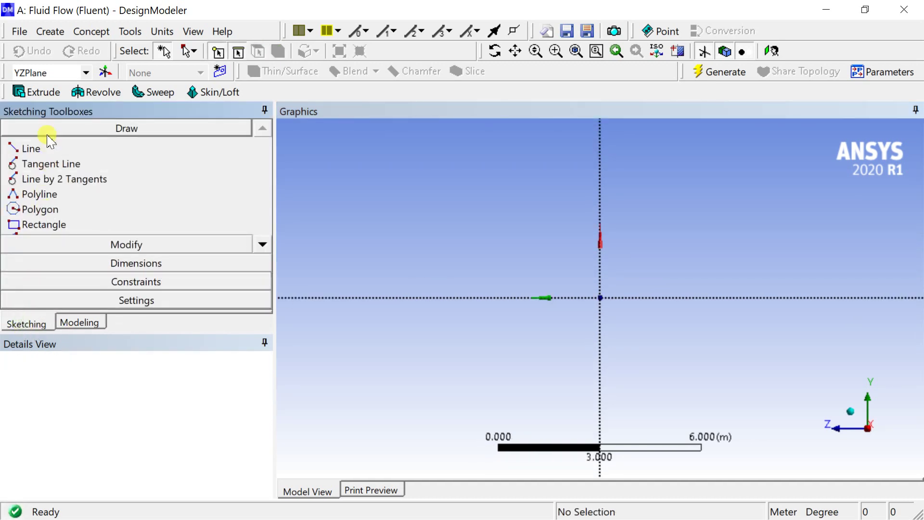
Draw four connected lines from the origin forming a closed slanted quadrilateral with a short horizontal top edge.
left_click(31, 148)
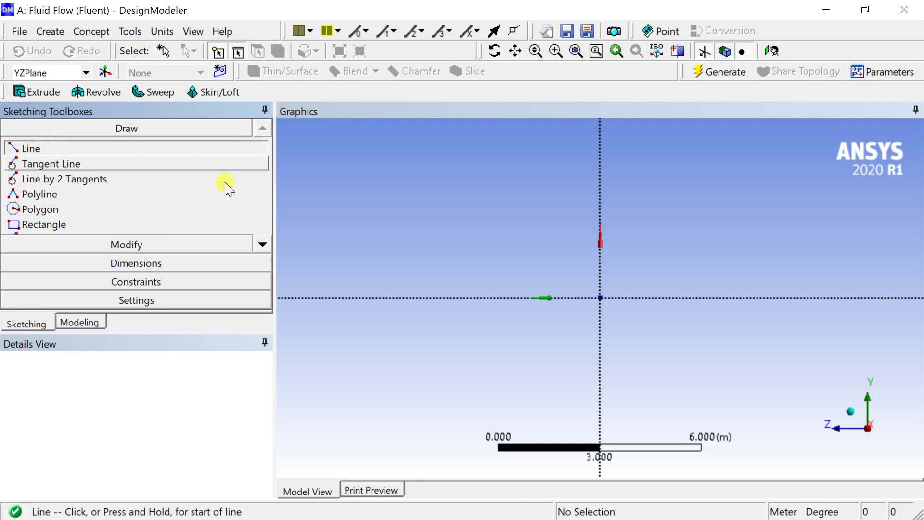
left_click(601, 298)
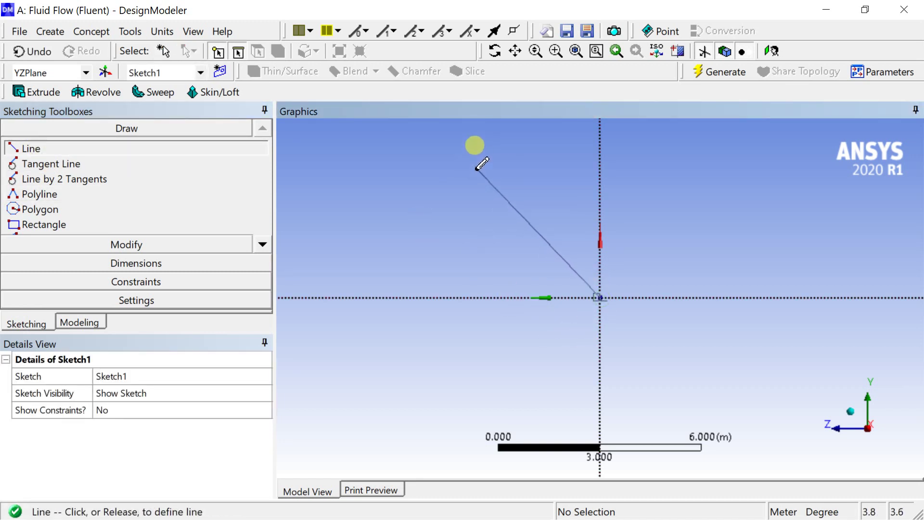
left_click(481, 189)
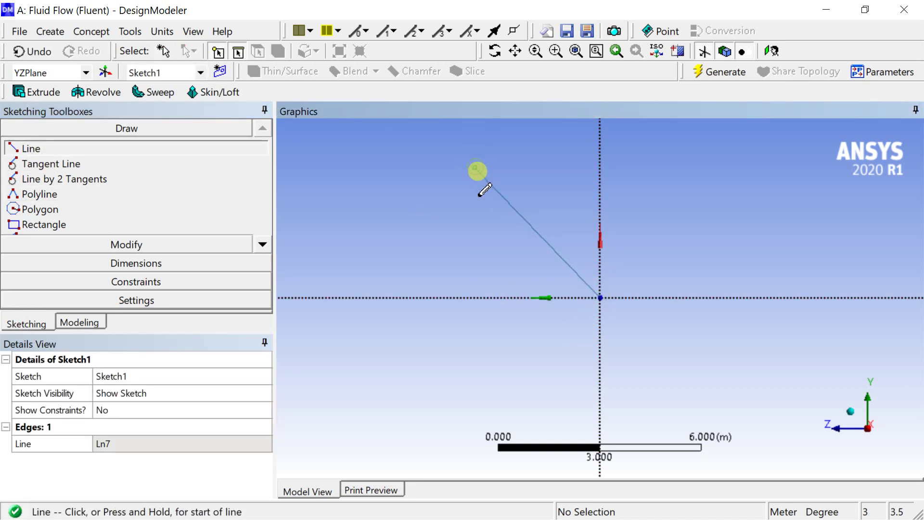
left_click(475, 169)
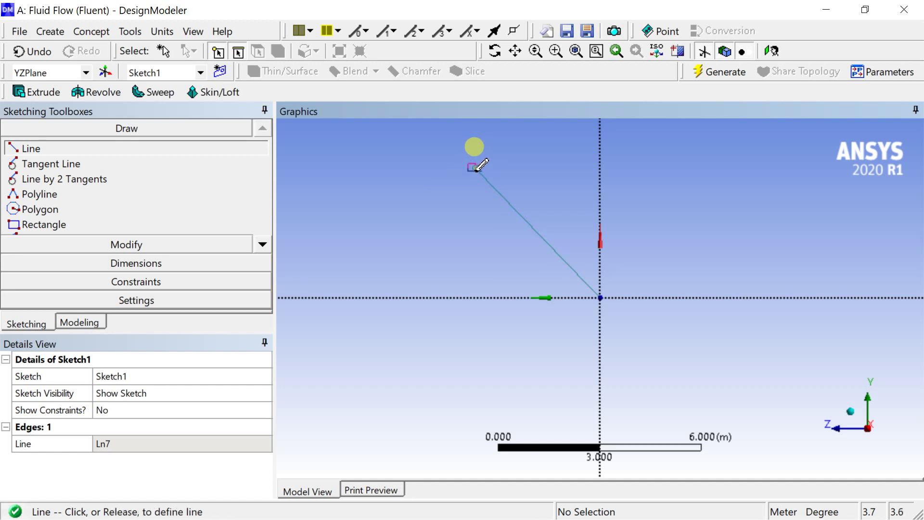
left_click(442, 167)
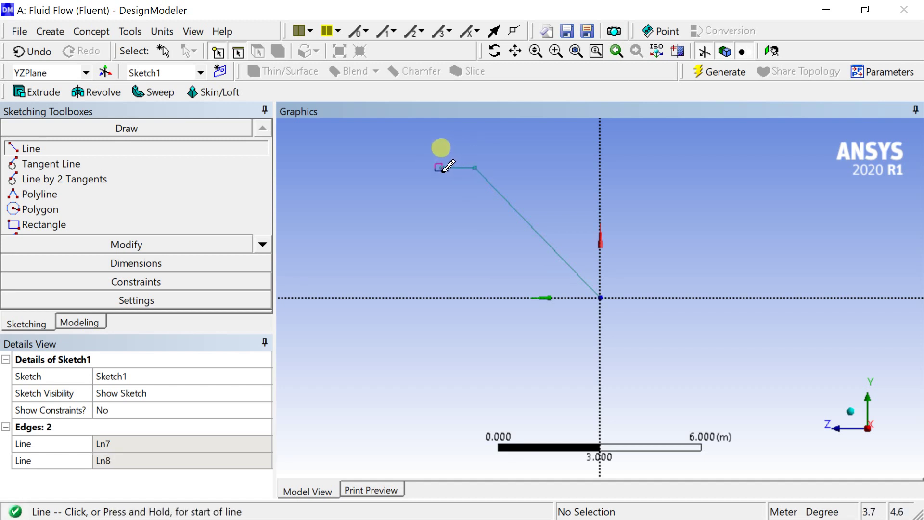
left_click(442, 169)
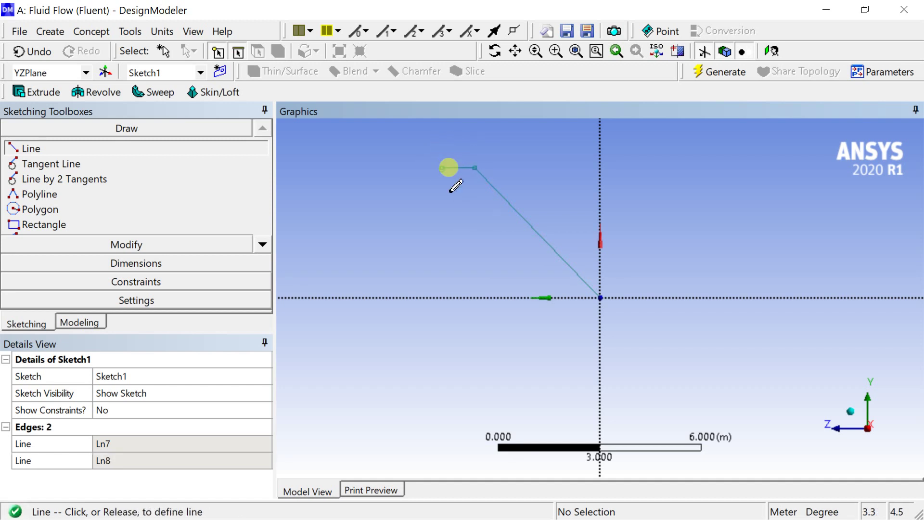
left_click(563, 298)
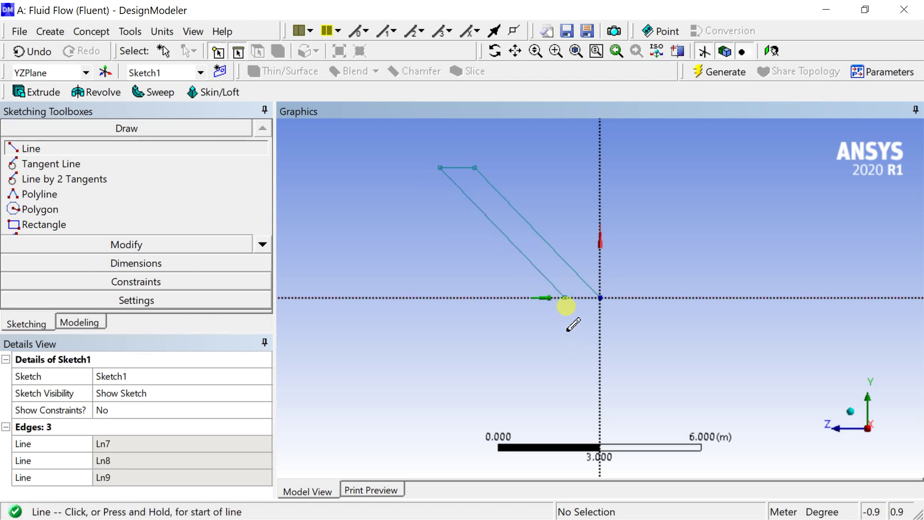
left_click(563, 297)
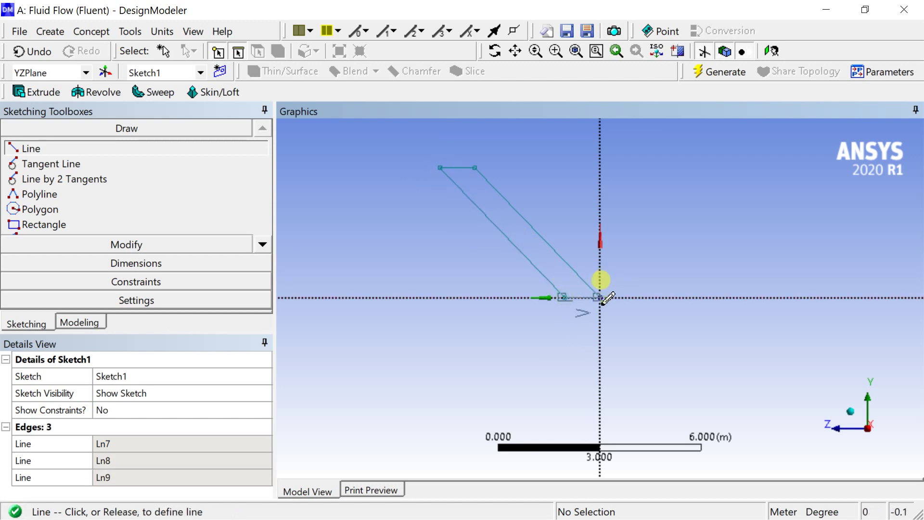
left_click(600, 298)
Dimension the top edge length (V1) and the top corner's horizontal offset from the vertical axis (V2).
left_click(126, 263)
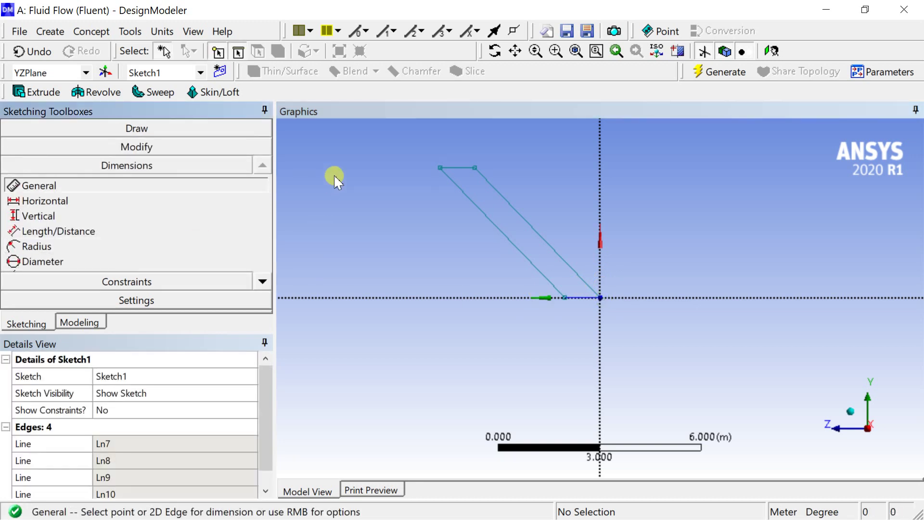
left_click(455, 168)
left_click(455, 149)
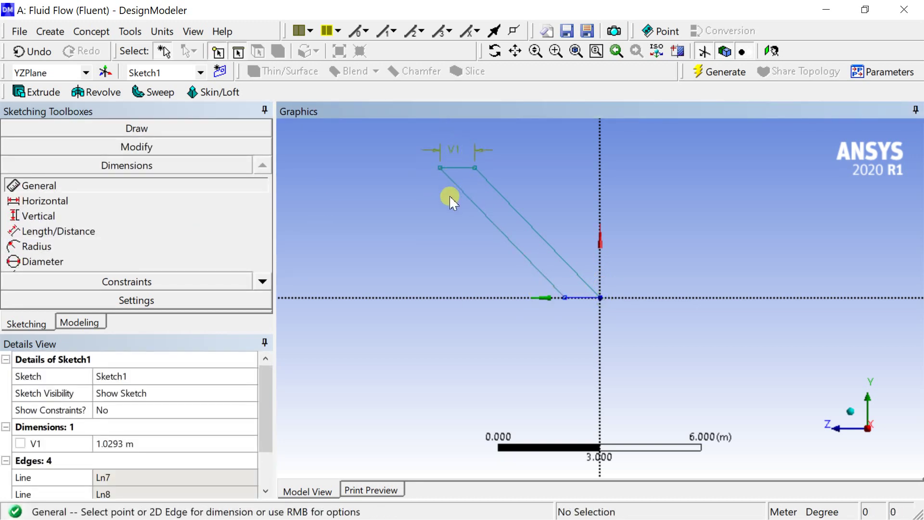
left_click(475, 168)
left_click(600, 167)
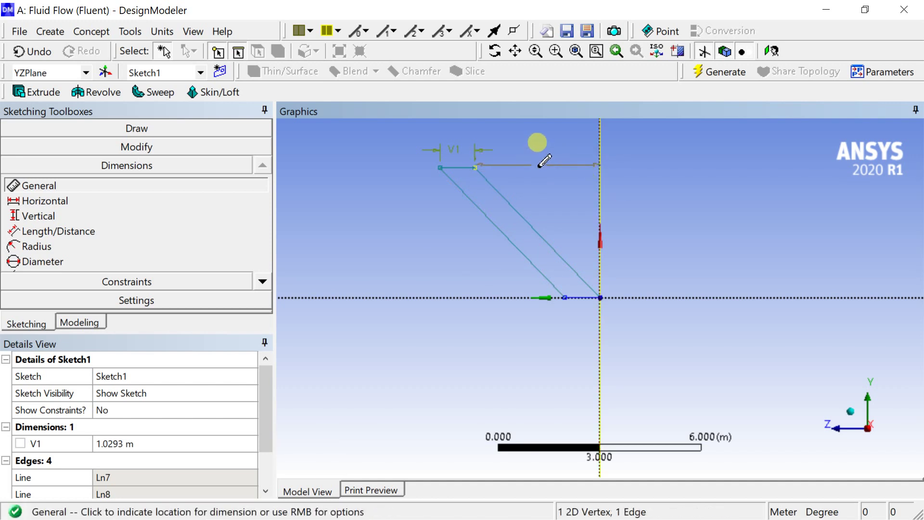
left_click(539, 149)
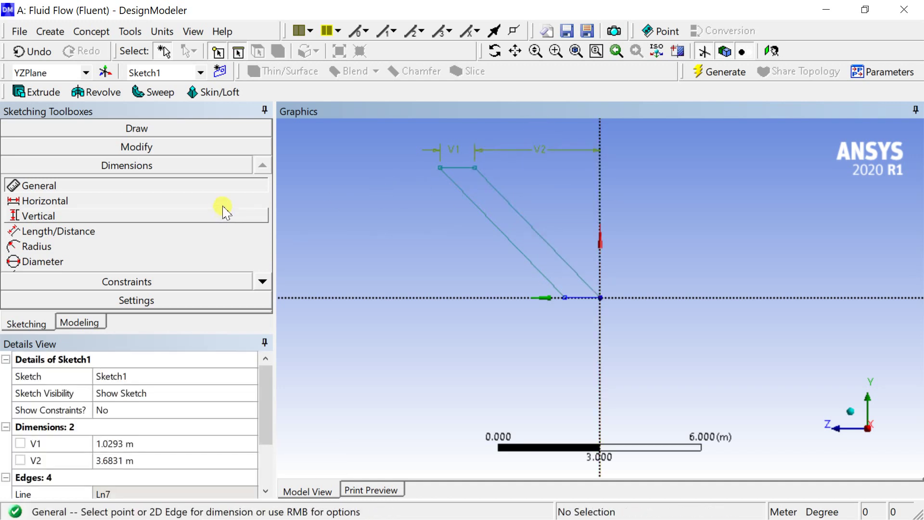
left_click(263, 282)
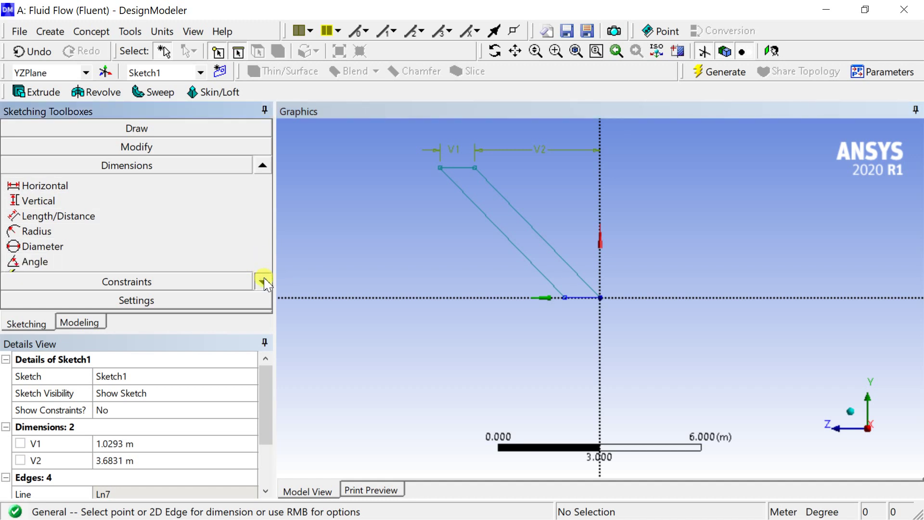
left_click(263, 282)
Add angle A3 between the left slanted side and the horizontal axis, set to 240°.
left_click(89, 246)
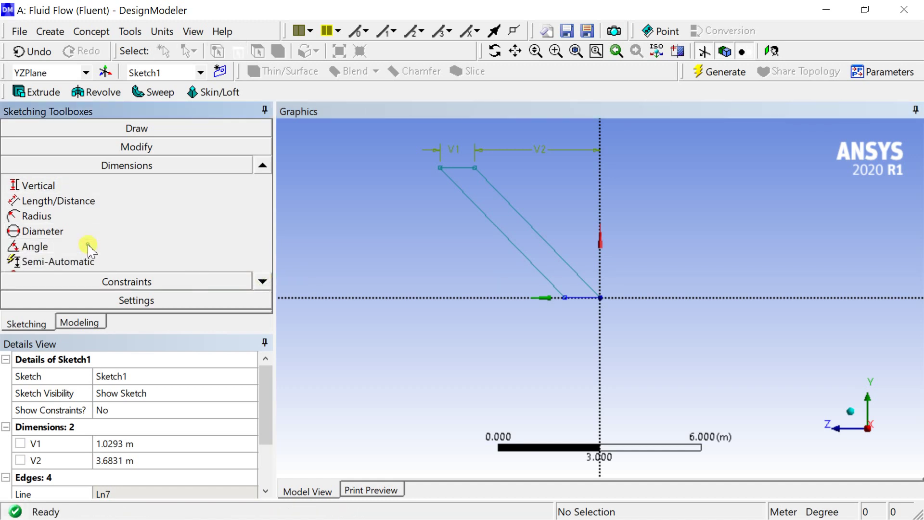
left_click(515, 256)
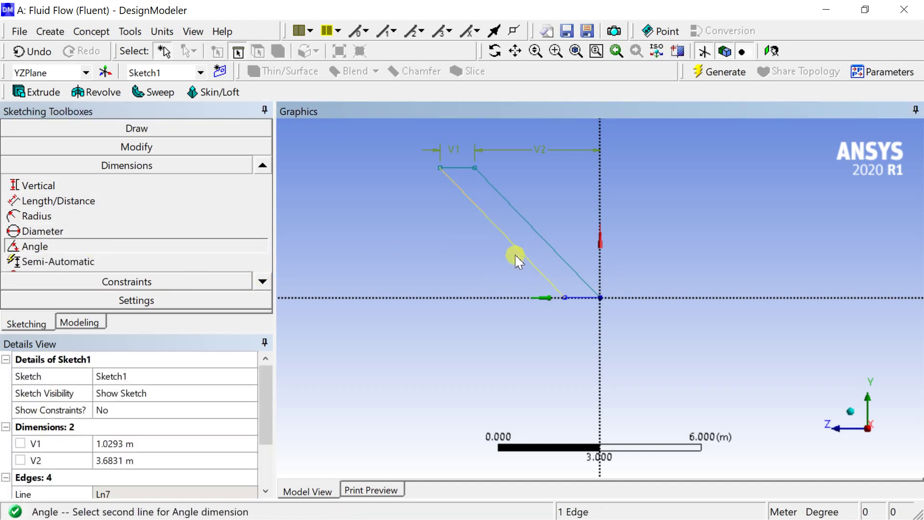
left_click(499, 298)
left_click(478, 254)
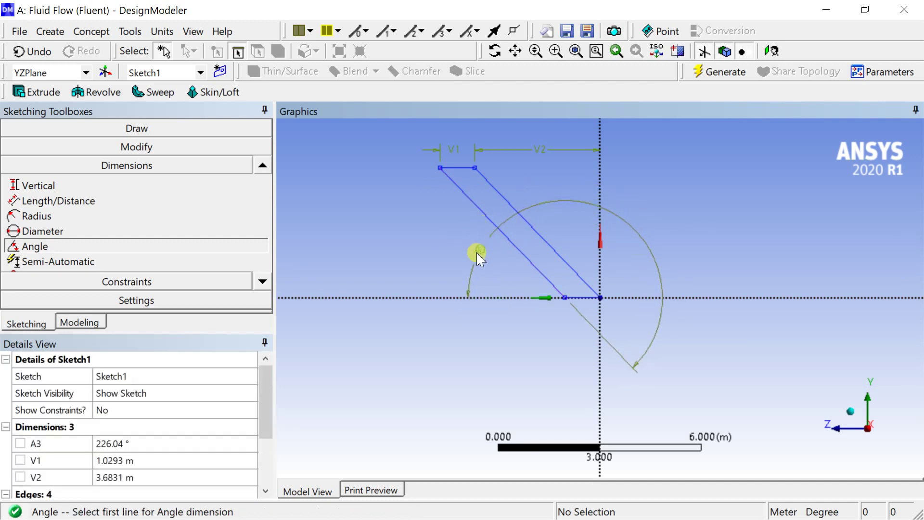
left_click(167, 444)
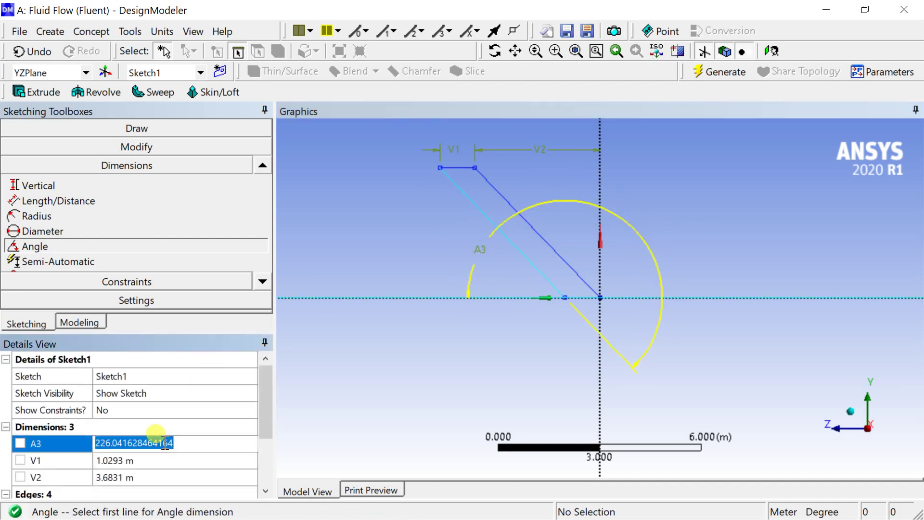
type("240")
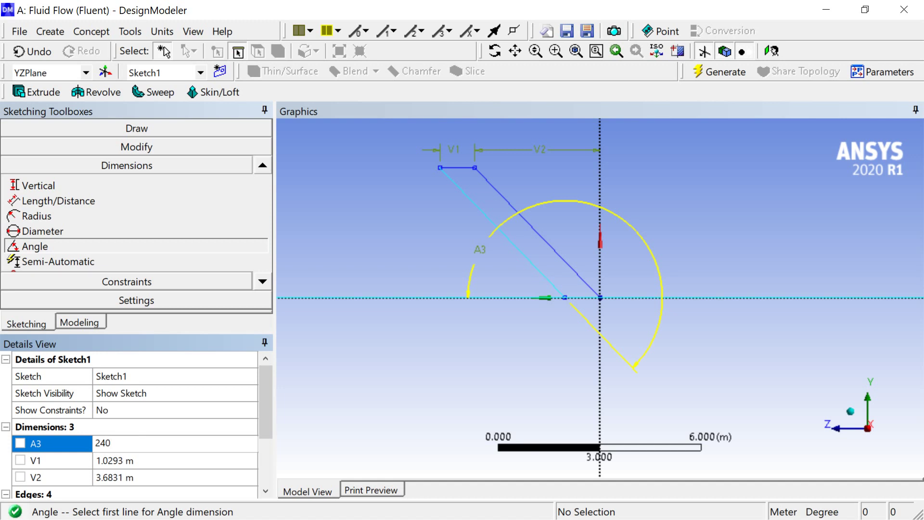
key("Return")
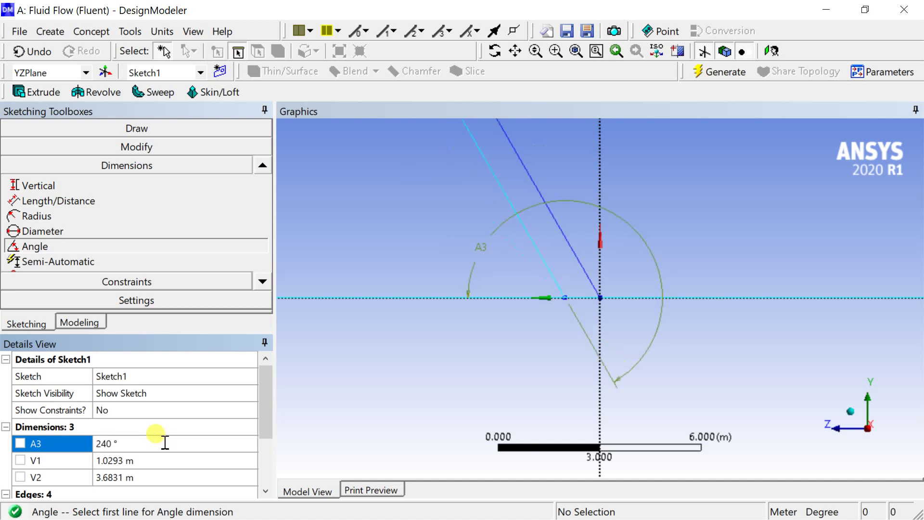
left_click(143, 460)
Set V1 to 0.02 m and V2 to 1 m.
scroll(587, 301, "down", 2)
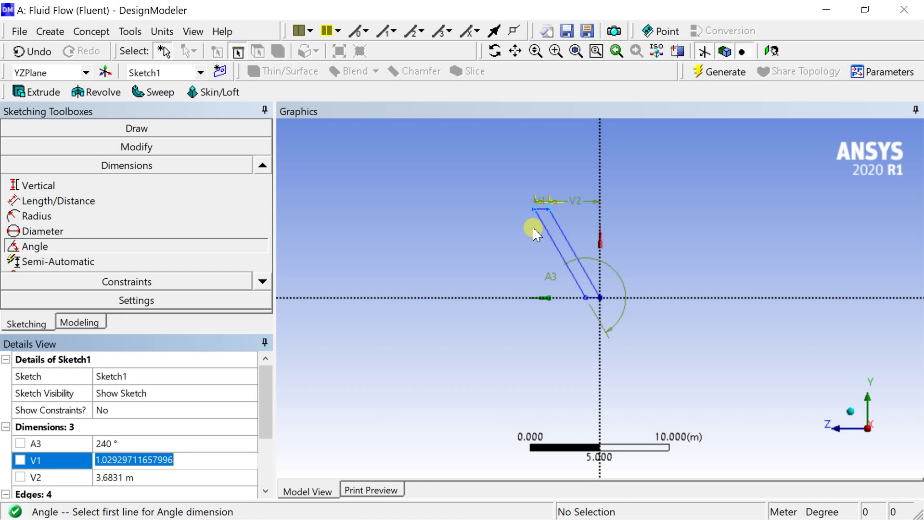
type("0.")
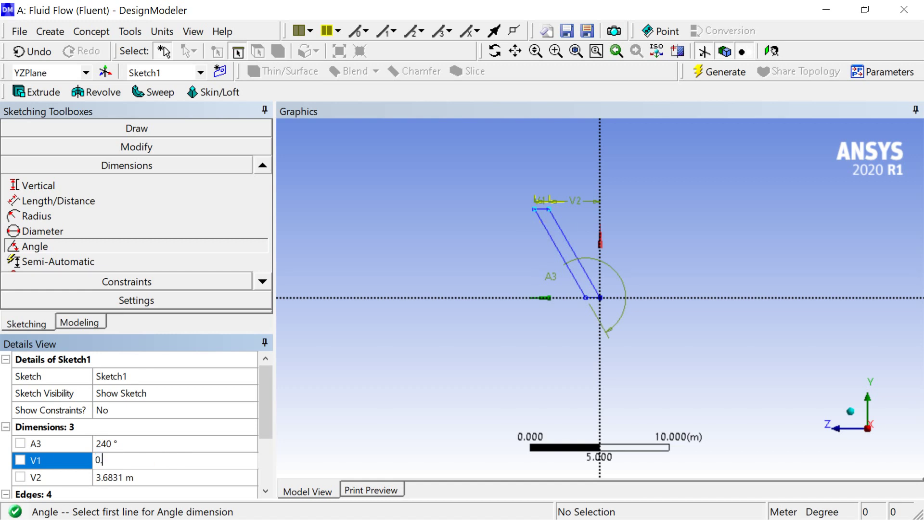
type("02")
left_click(534, 229)
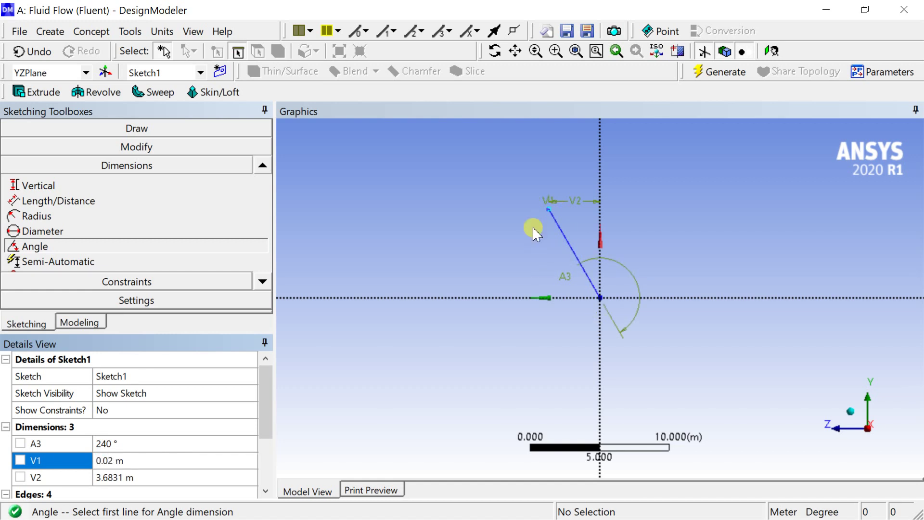
left_click(195, 477)
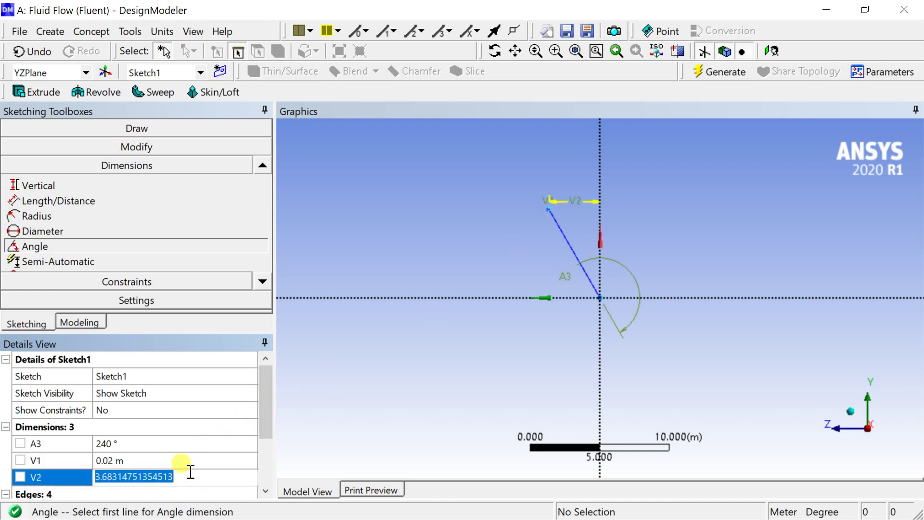
type("1")
key("Return")
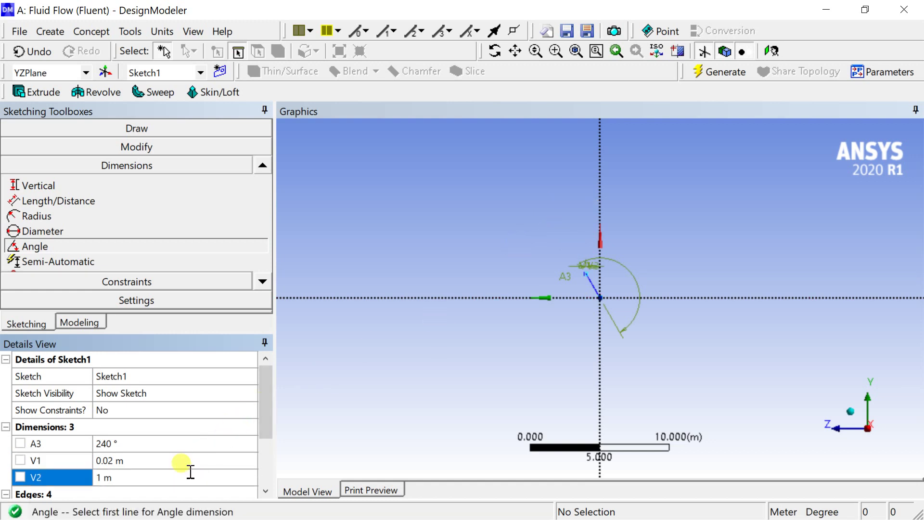
Zoom to fit the whole sketch and switch to an isometric 3-D view.
left_click(576, 51)
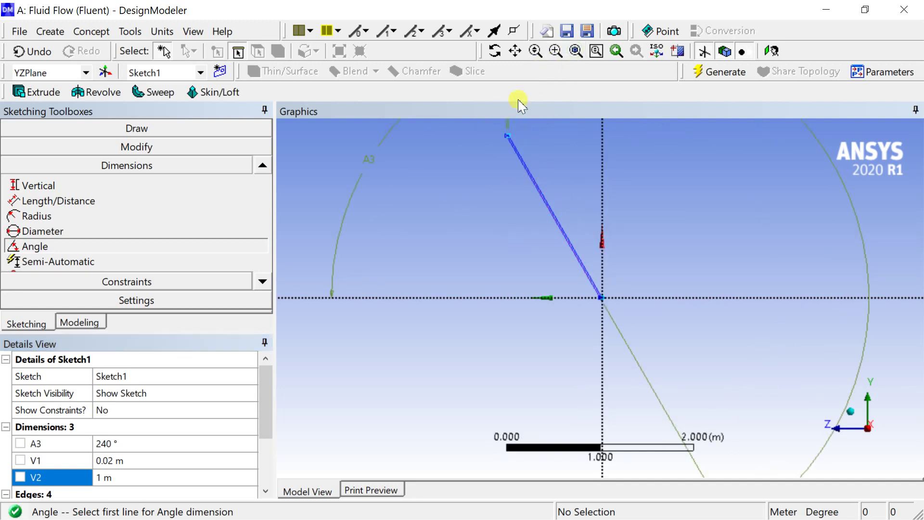
left_click(515, 51)
scroll(547, 233, "up", 3)
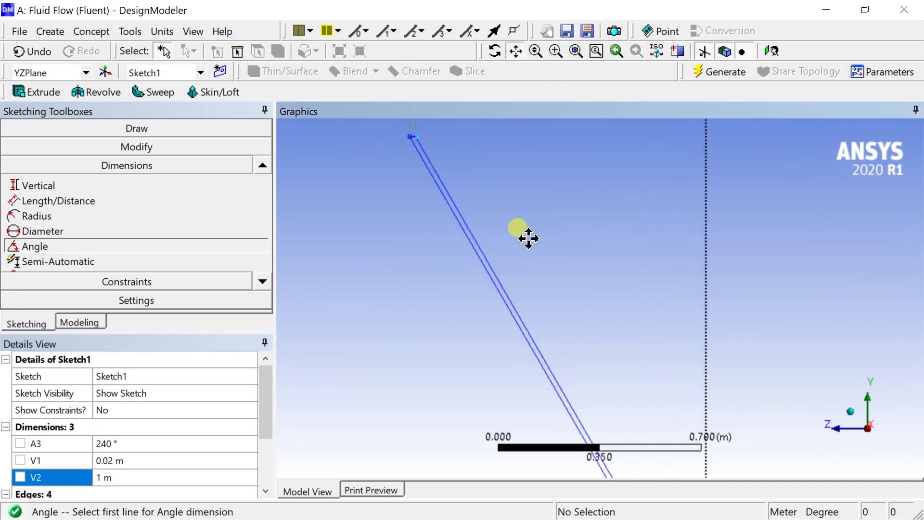
mouse_move(528, 240)
left_mouse_down()
mouse_move(562, 260)
mouse_move(674, 386)
left_mouse_up()
scroll(559, 250, "up", 3)
scroll(593, 275, "up", 2)
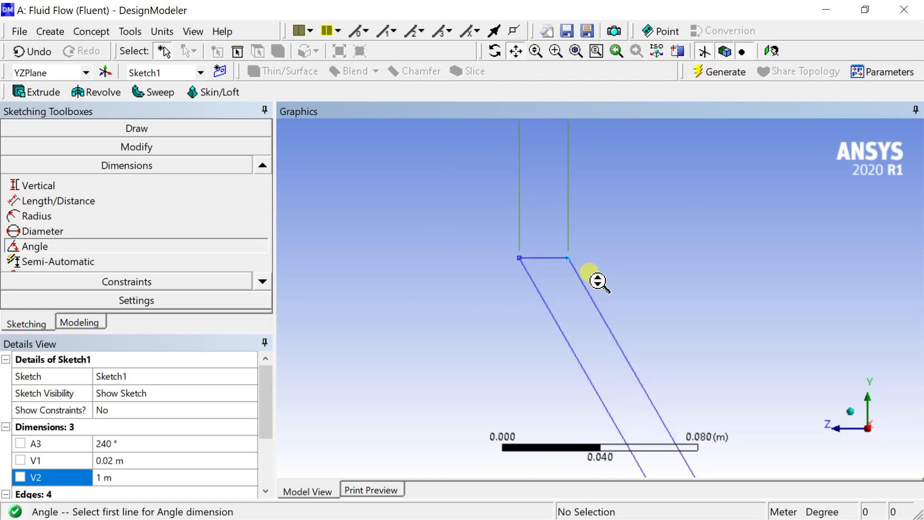
scroll(598, 282, "up", 2)
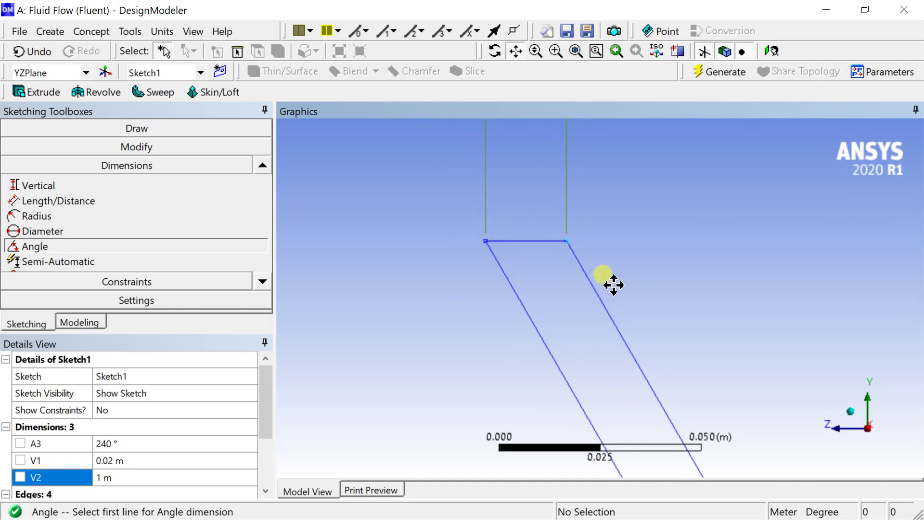
left_click(714, 80)
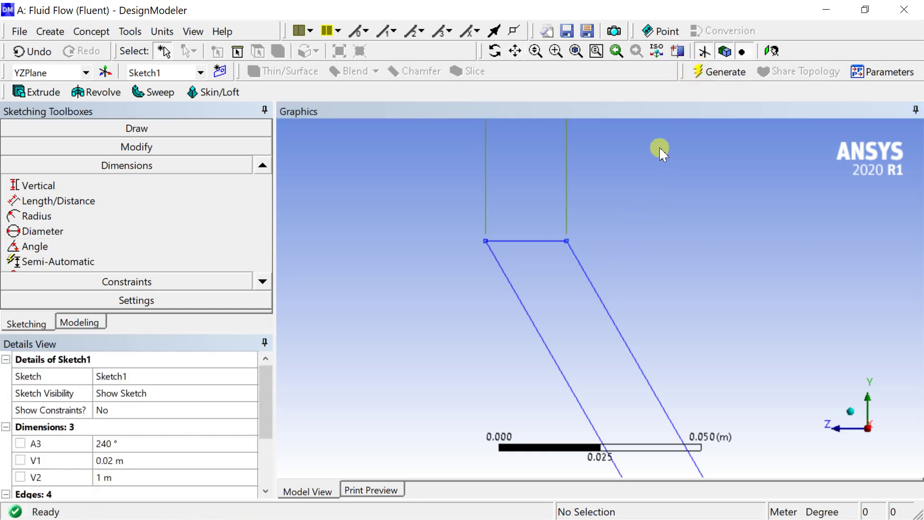
scroll(638, 242, "down", 2)
left_click(852, 413)
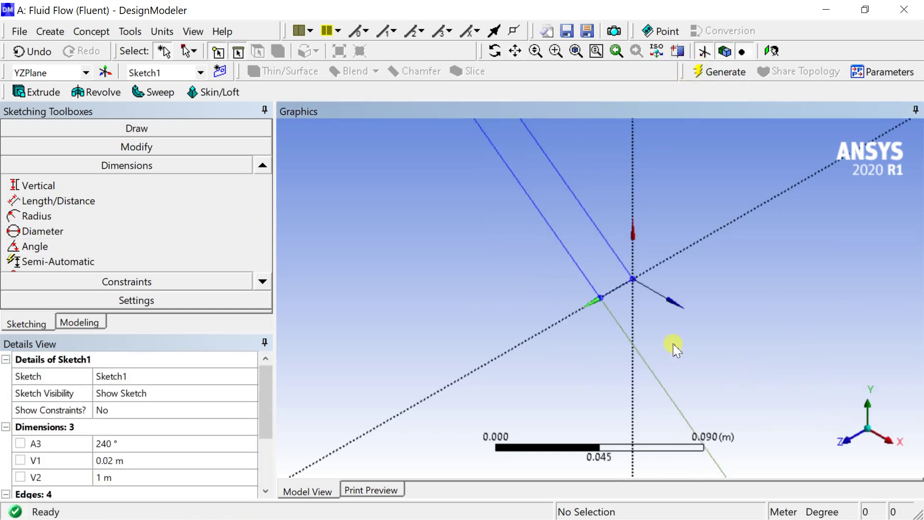
scroll(662, 327, "down", 5)
scroll(662, 317, "down", 1)
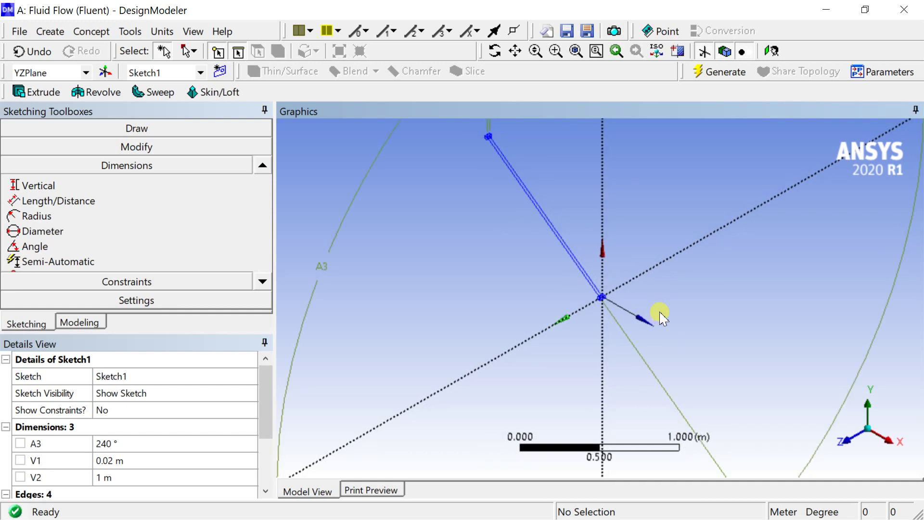
left_click(41, 92)
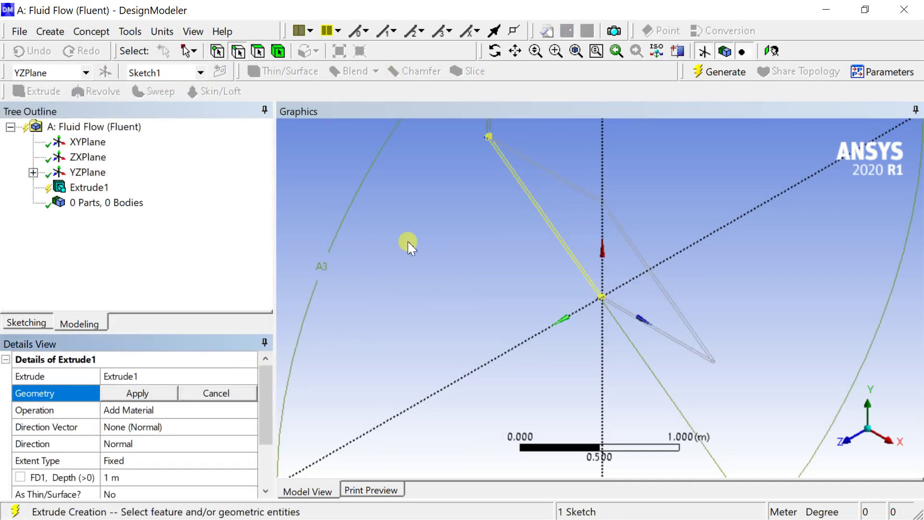
Extrude Sketch1 by 0.03 m and generate the slanted solid bar.
left_click(151, 394)
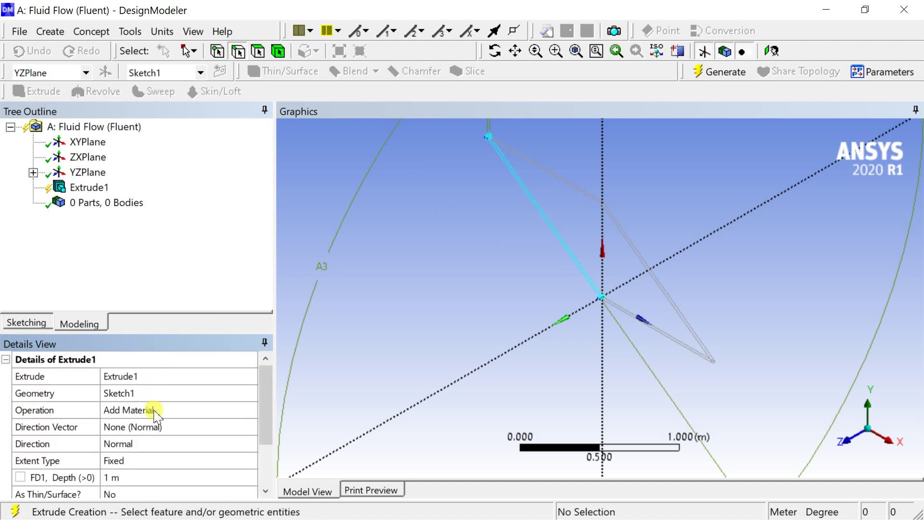
left_click(156, 412)
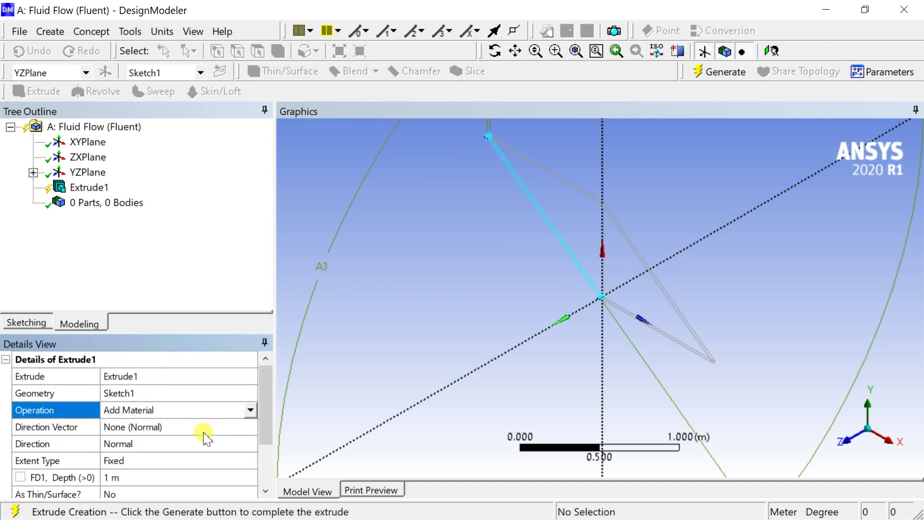
scroll(204, 435, "down", 1)
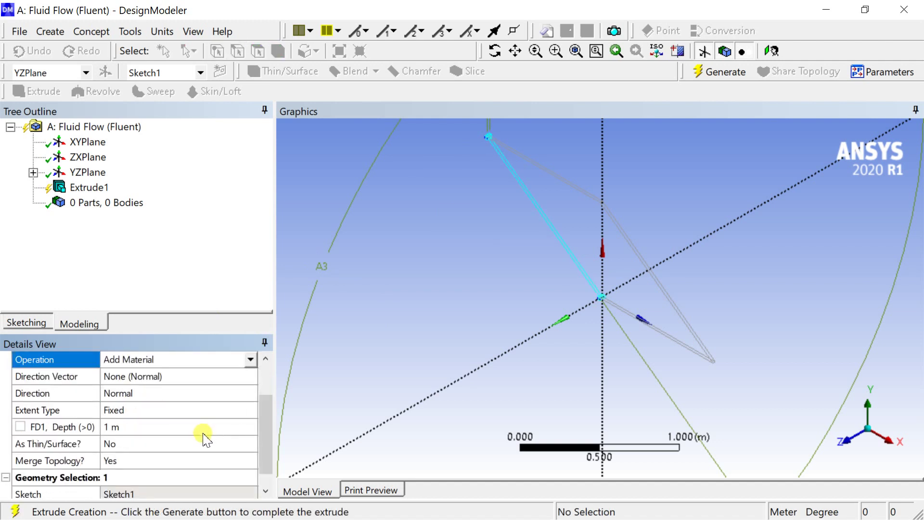
left_click(177, 428)
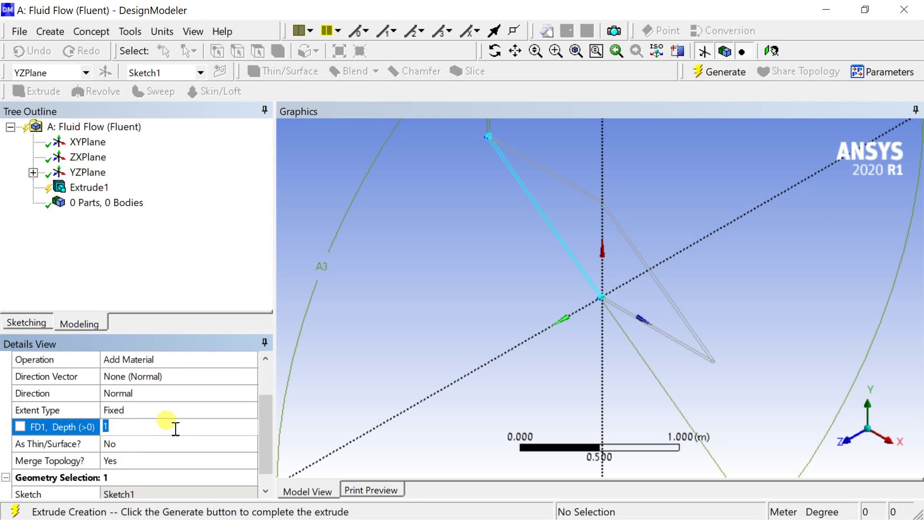
type("0.03")
key("Return")
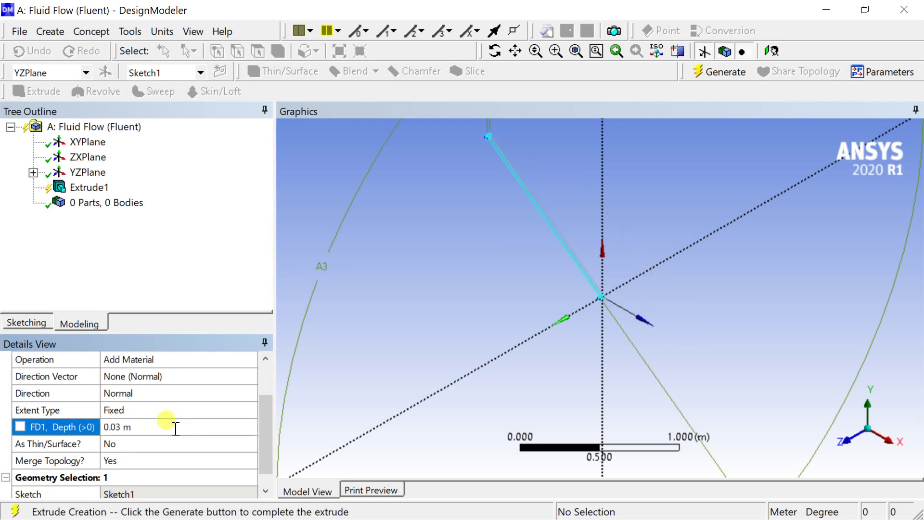
left_click(714, 73)
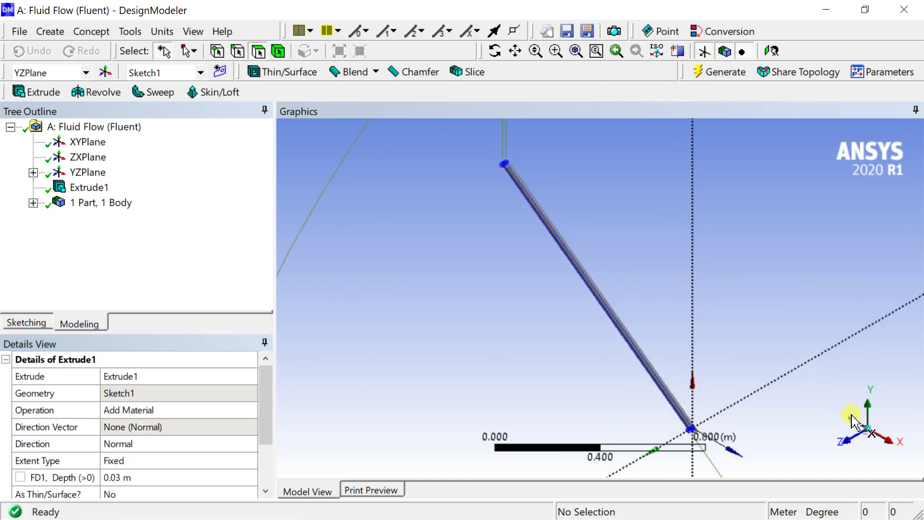
left_click(516, 51)
left_click_drag(535, 145, 590, 260)
scroll(663, 241, "up", 3)
scroll(617, 265, "up", 2)
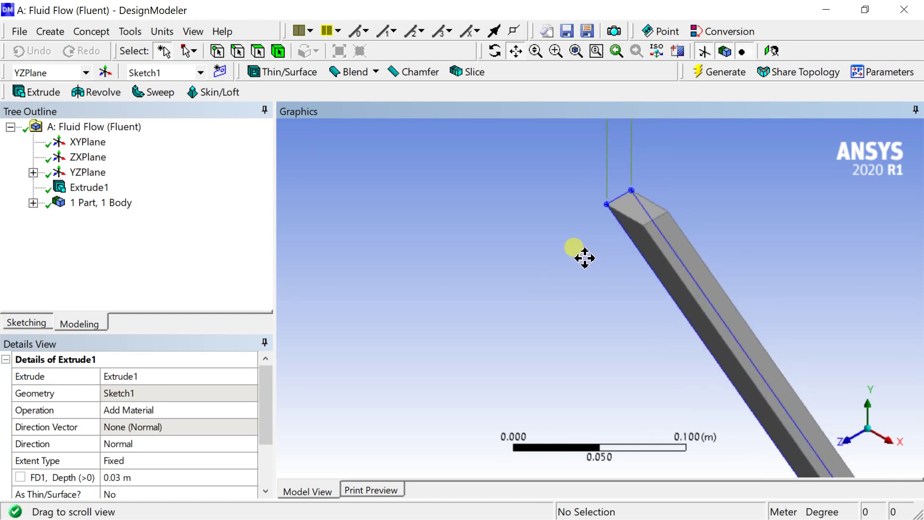
Create a From Point and Normal plane at the bar's top corner, normal along the top edge.
left_click(108, 73)
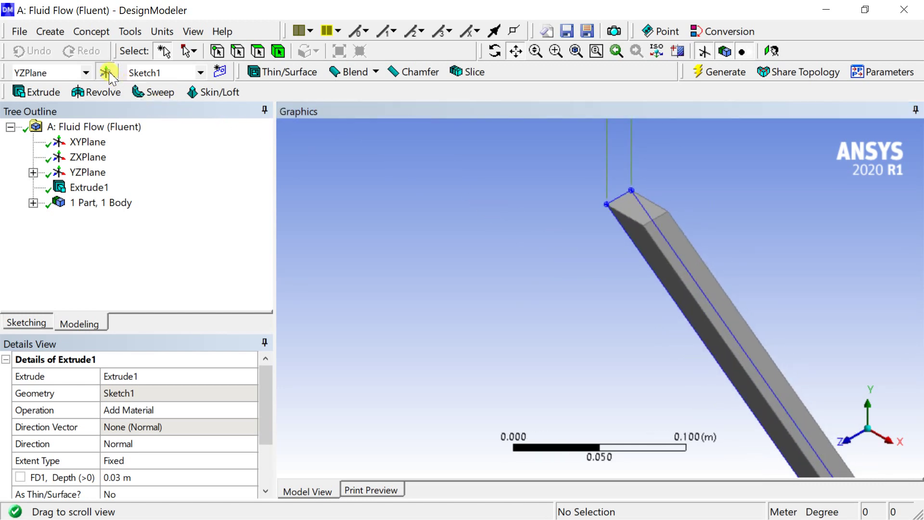
left_click(210, 390)
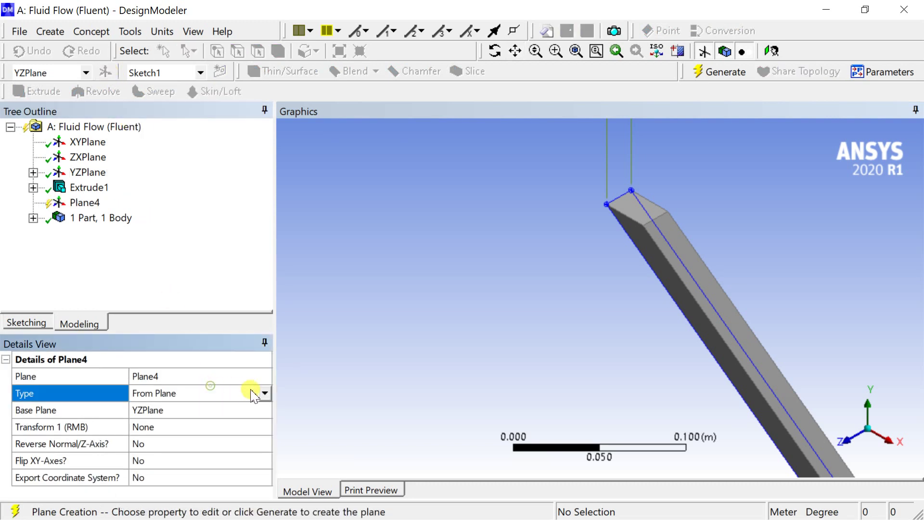
left_click(265, 394)
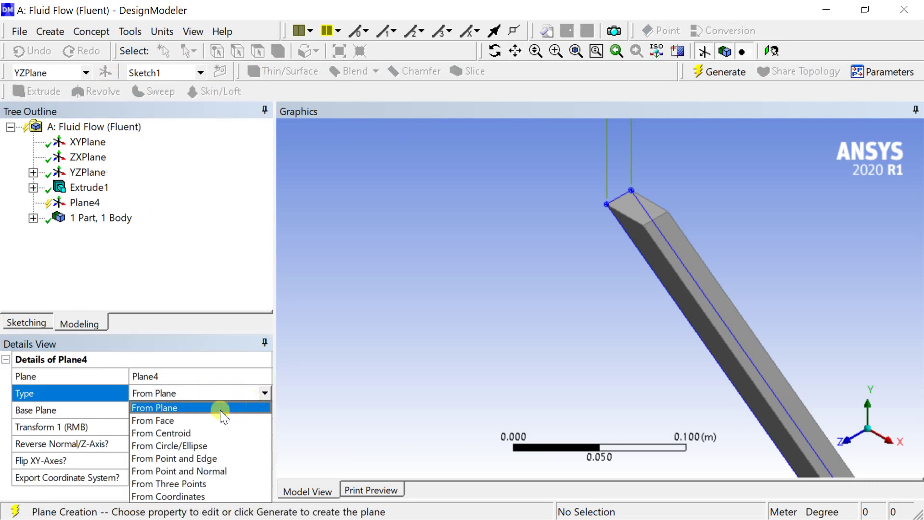
left_click(211, 471)
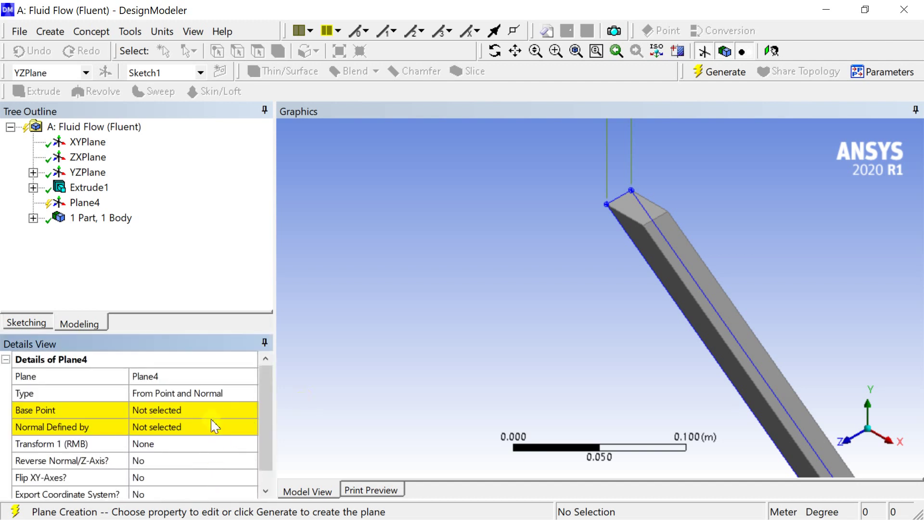
left_click(212, 410)
left_click(610, 201)
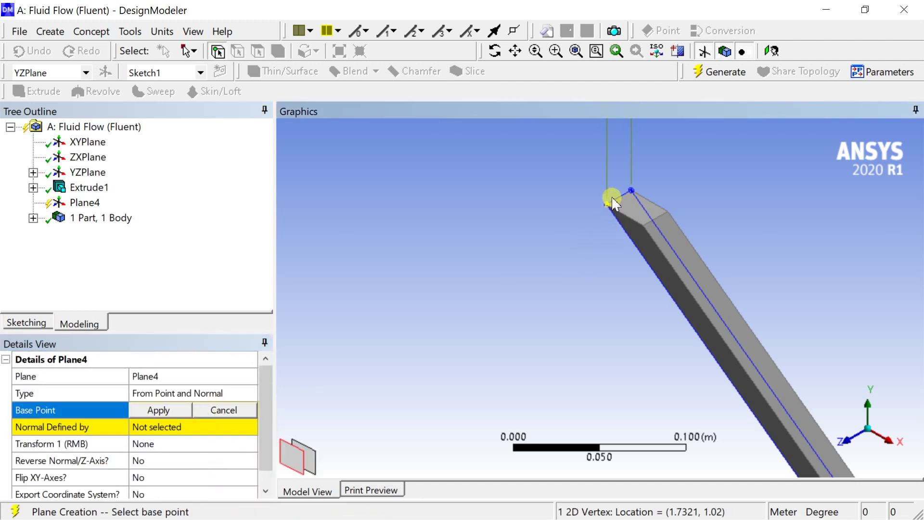
left_click(158, 410)
left_click(163, 428)
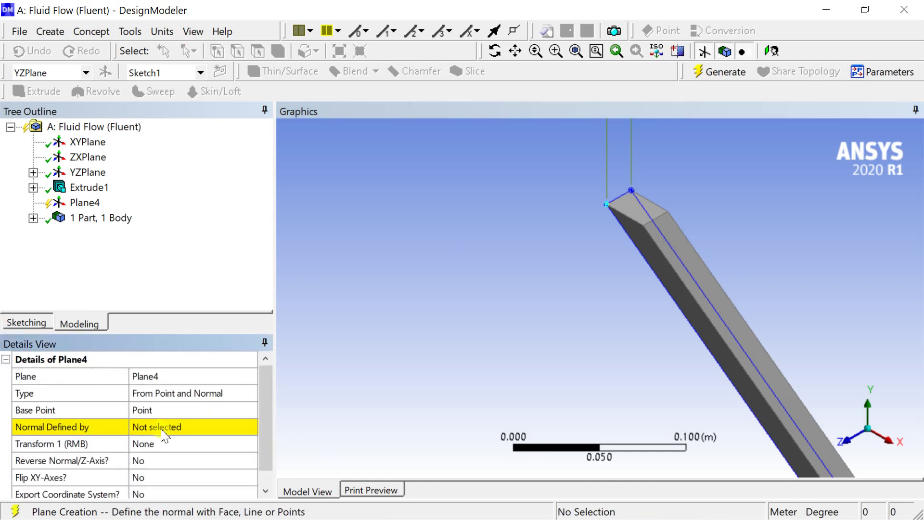
left_click(620, 200)
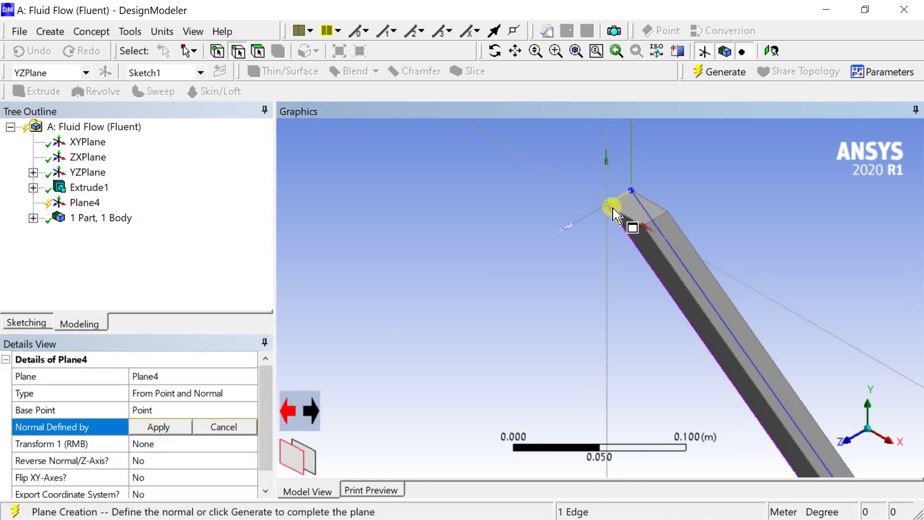
left_click(182, 430)
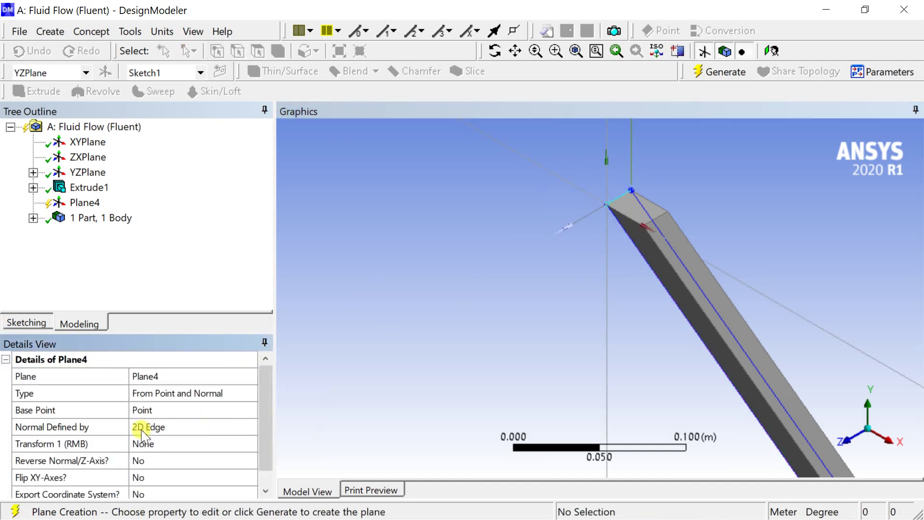
left_click(708, 77)
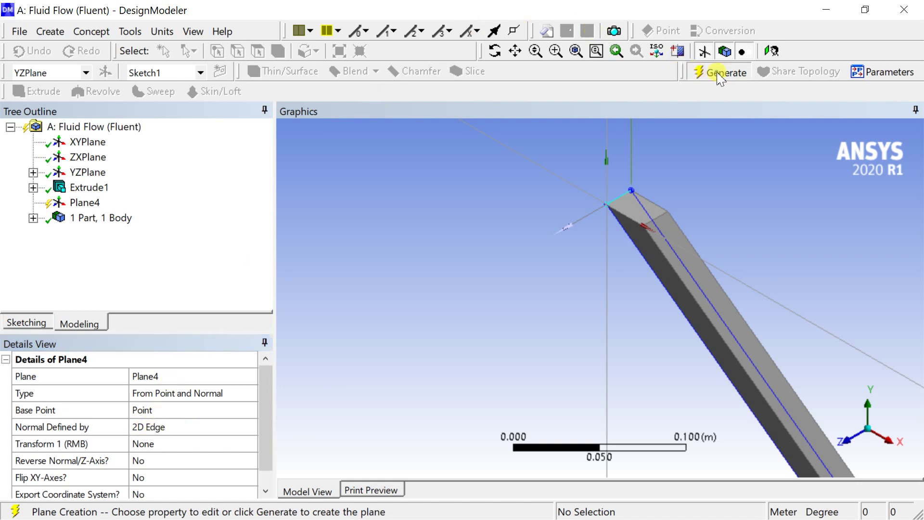
Select Plane4 and view the model along the X axis, zoomed on the top corner.
left_click(86, 203)
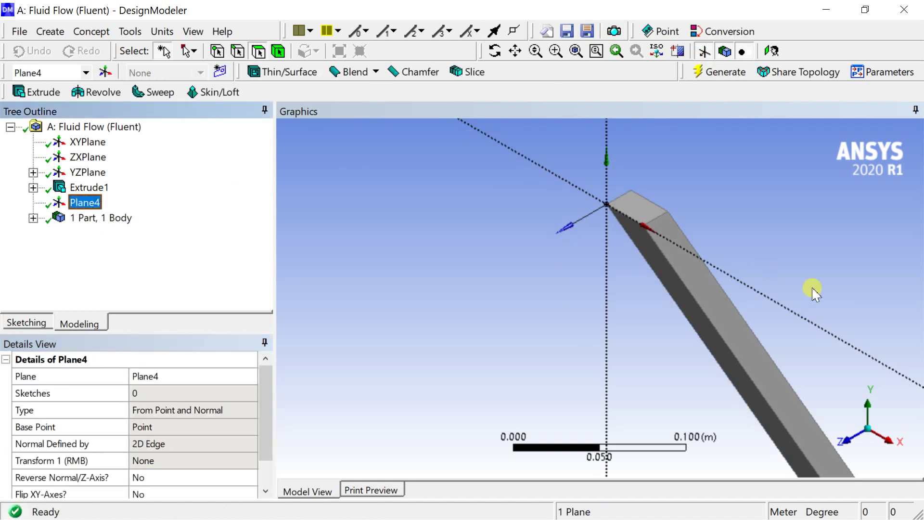
left_click(885, 432)
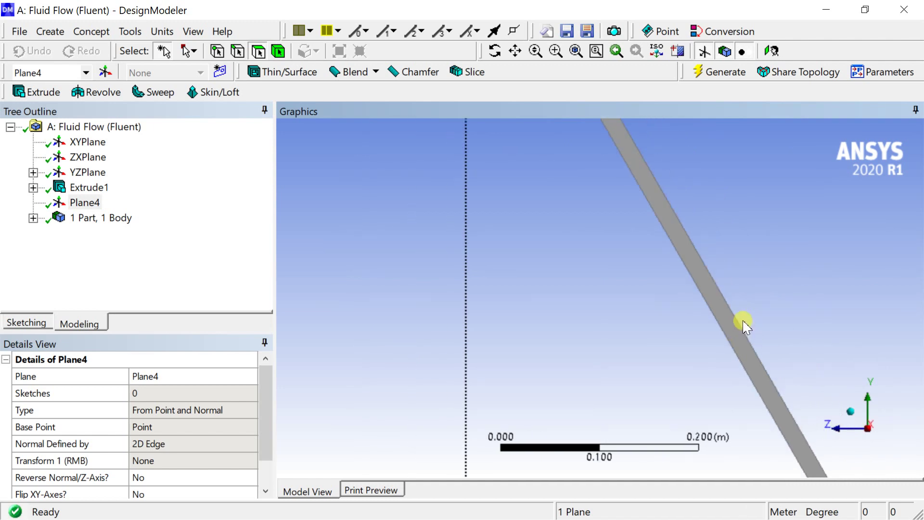
left_click(515, 51)
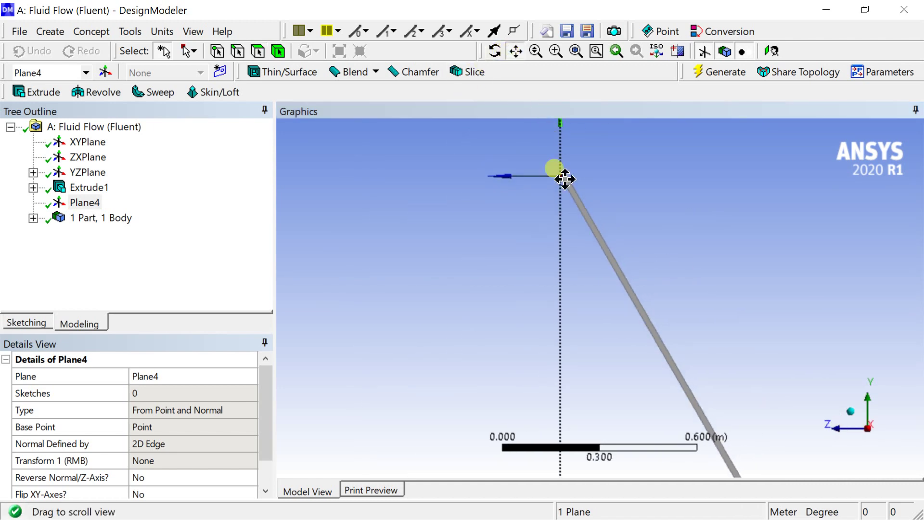
left_click_drag(553, 179, 648, 296)
scroll(586, 238, "up", 3)
scroll(610, 269, "up", 3)
scroll(665, 272, "up", 2)
Mirror the slanted leg body across Plane4 and generate, creating a second matching leg.
left_click(120, 92)
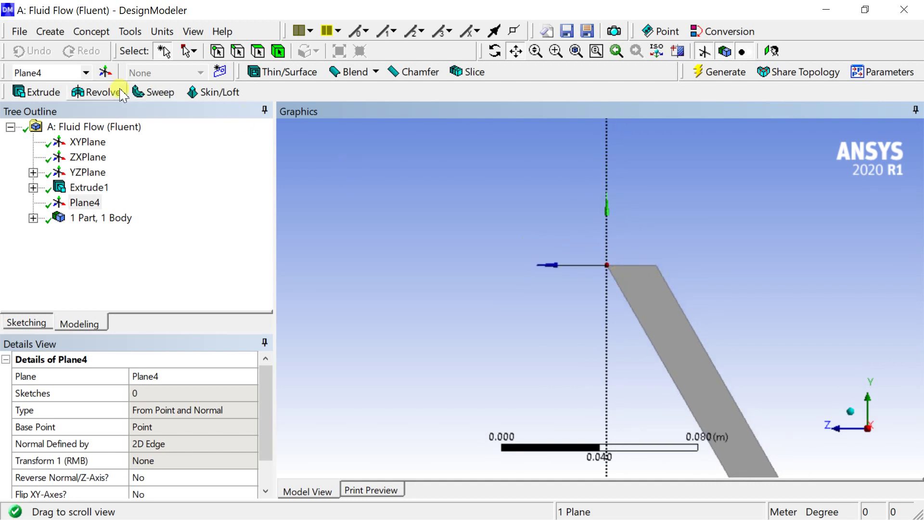
left_click(58, 33)
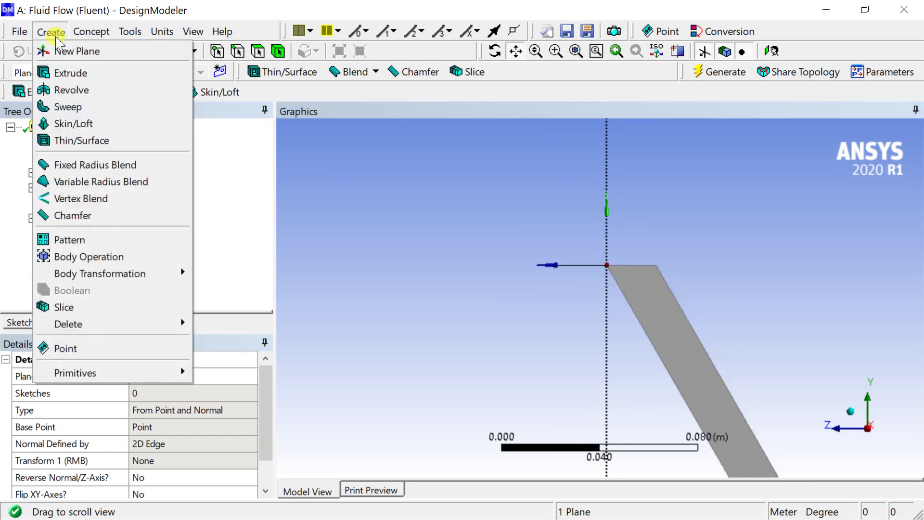
mouse_move(131, 277)
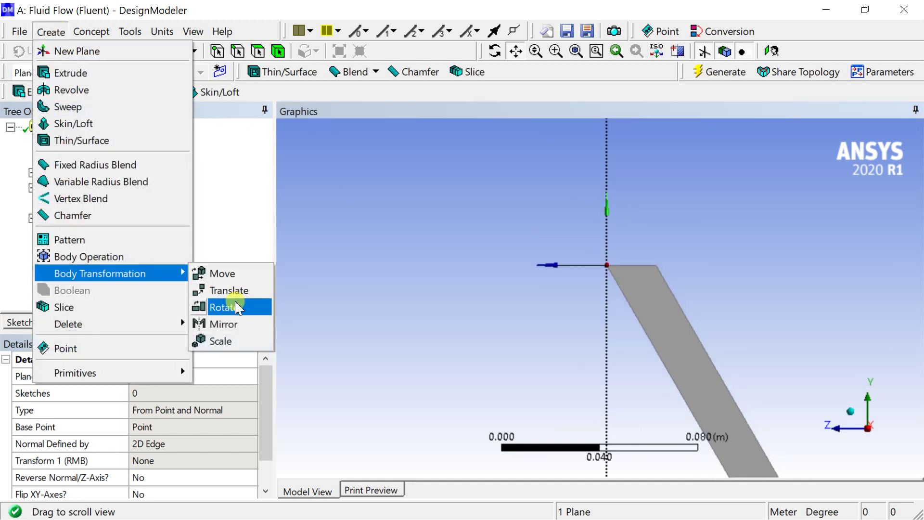
left_click(233, 324)
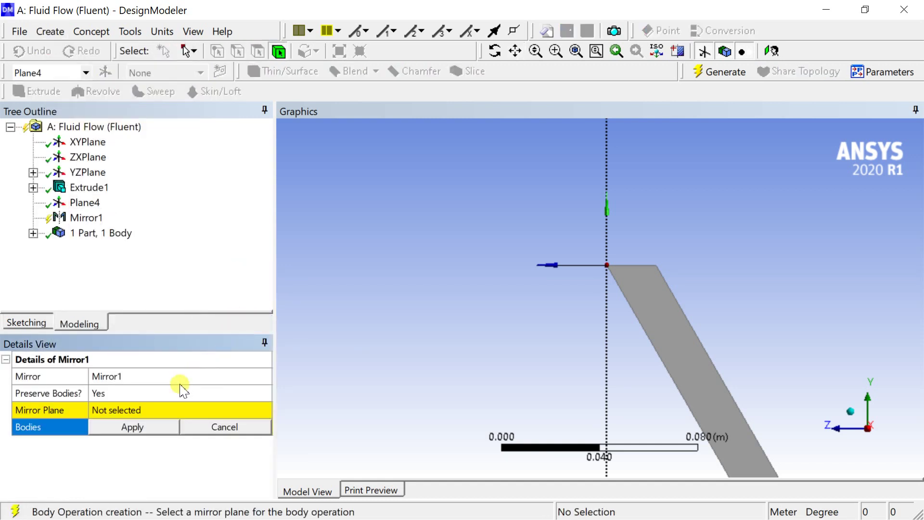
left_click(162, 410)
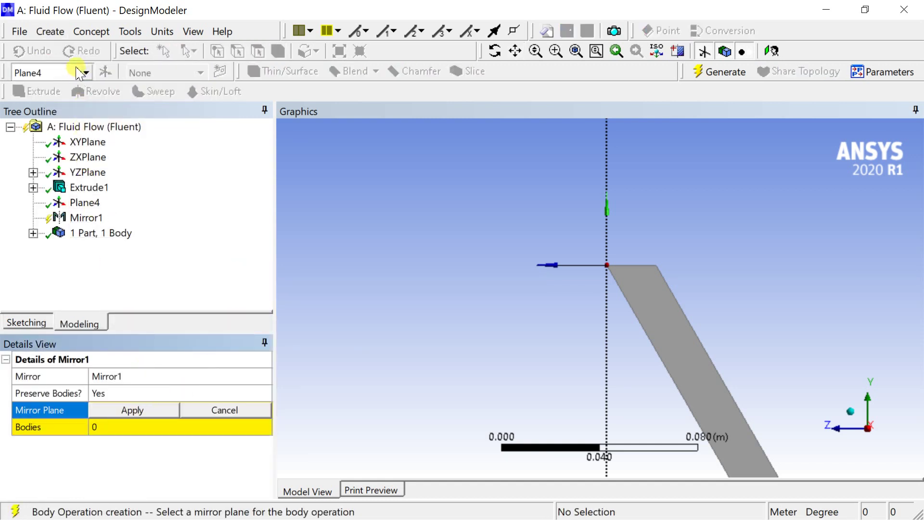
left_click(53, 73)
left_click(48, 124)
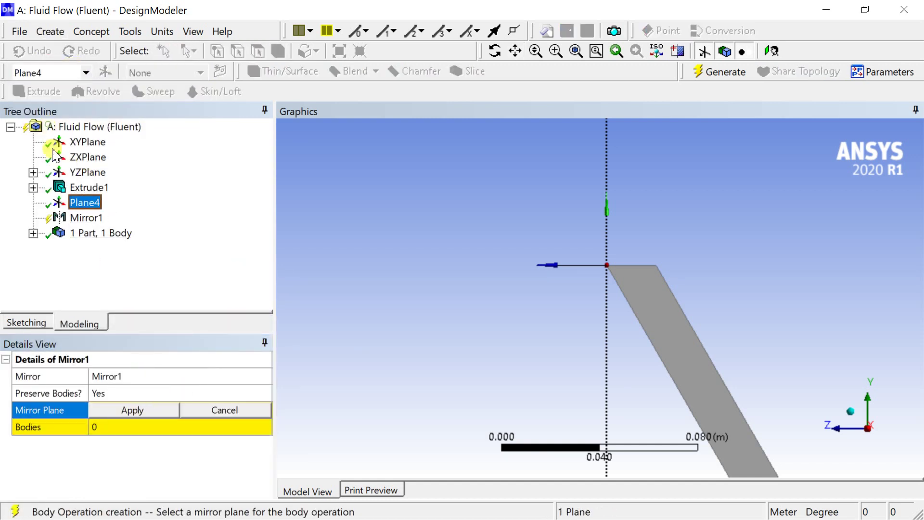
left_click(153, 413)
left_click(139, 426)
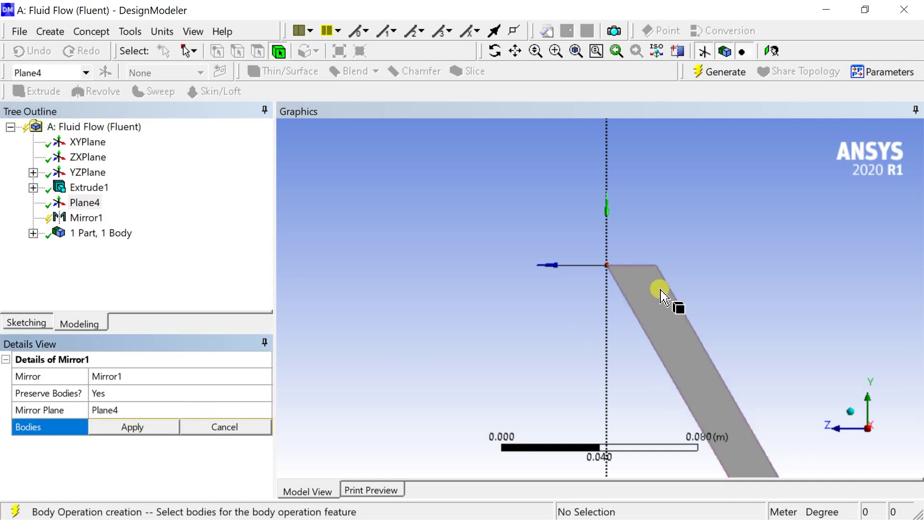
left_click(661, 293)
left_click(133, 427)
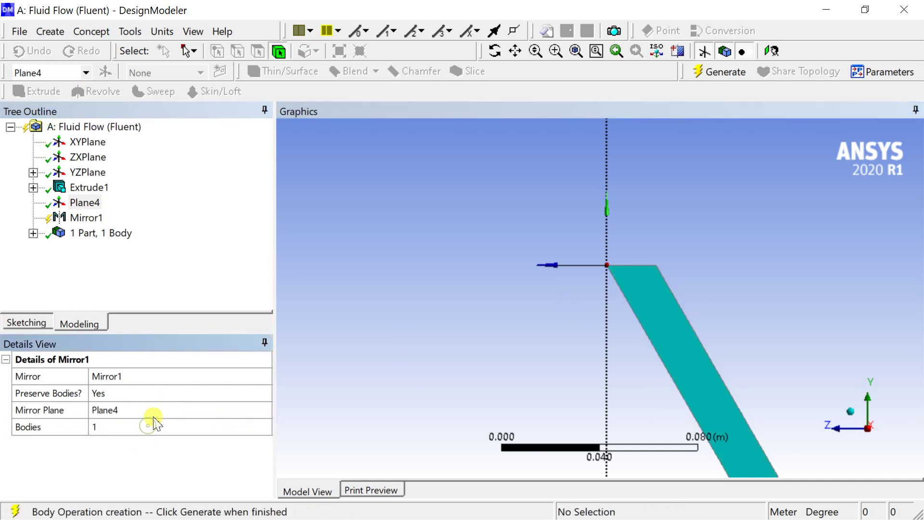
left_click(715, 76)
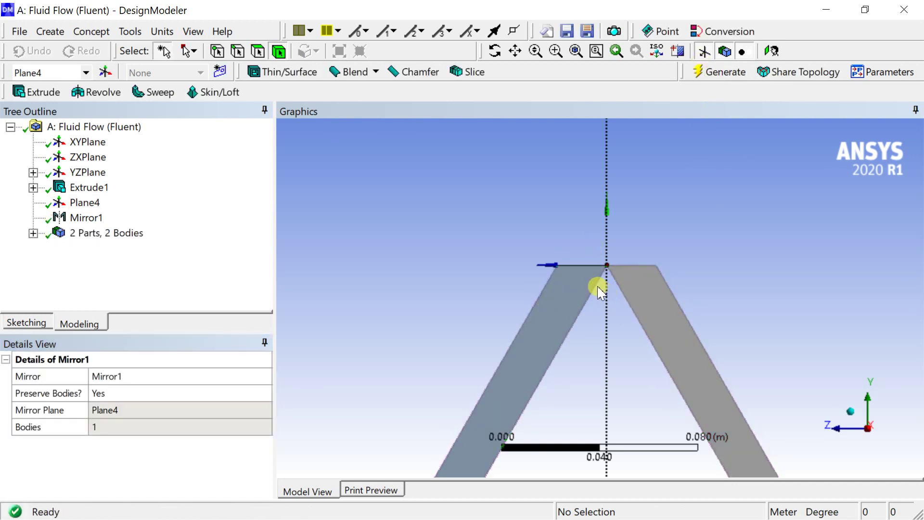
Start a Translate body transformation with the left leg as the body to move.
left_click(50, 32)
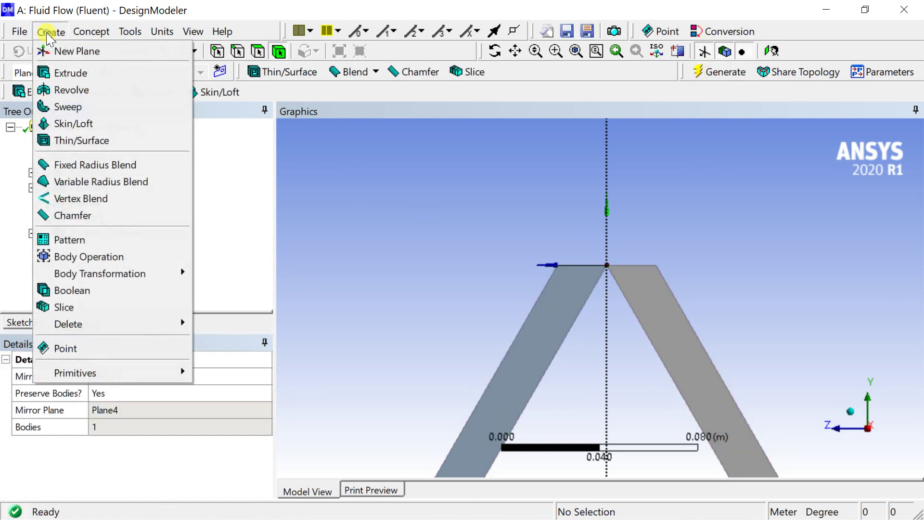
mouse_move(113, 280)
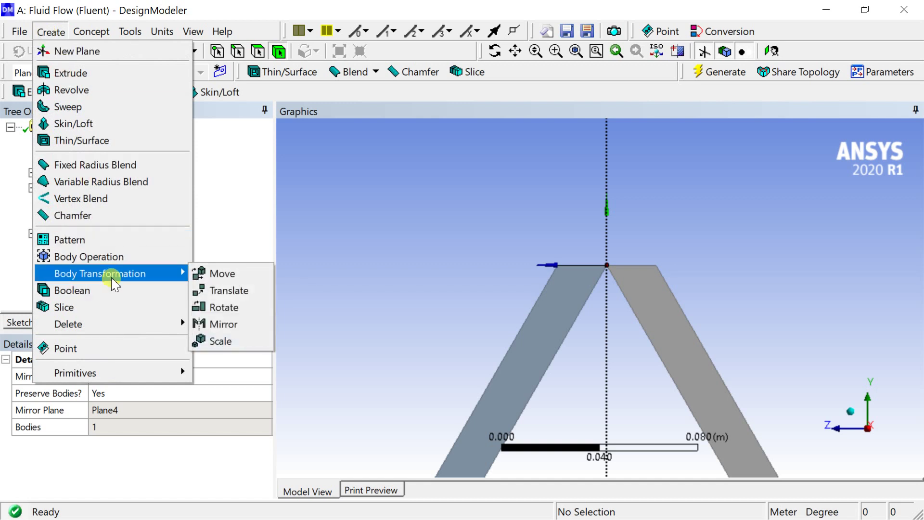
left_click(207, 290)
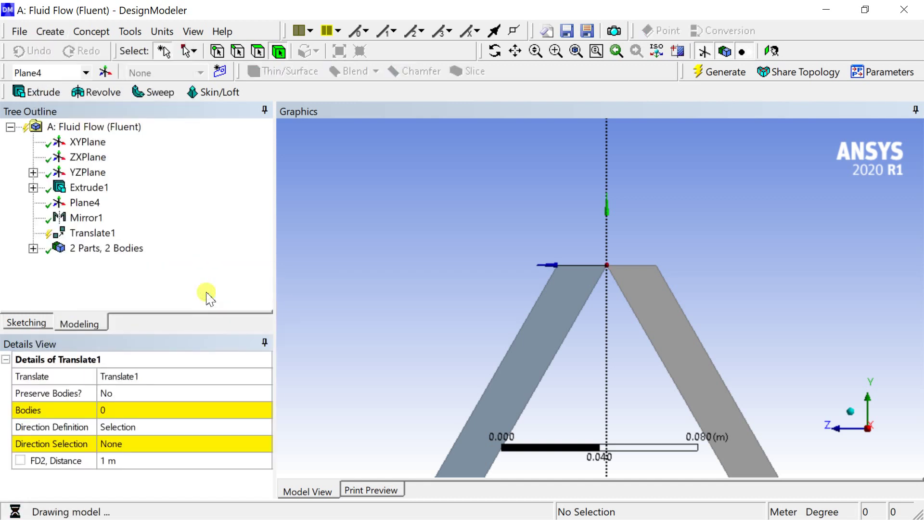
left_click(575, 290)
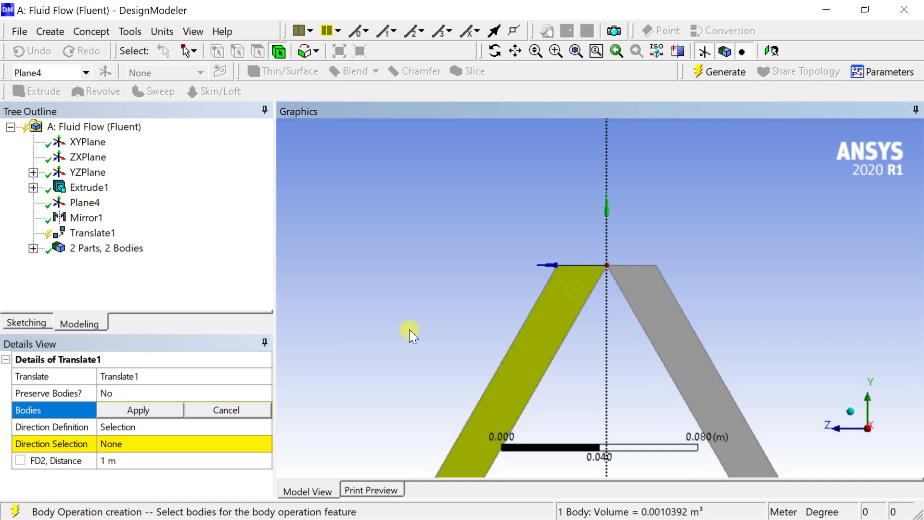
left_click(138, 409)
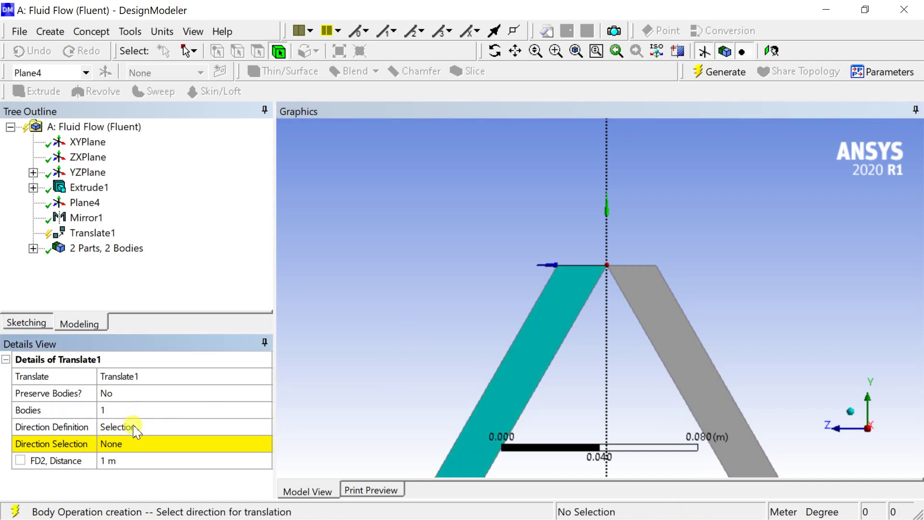
left_click(137, 430)
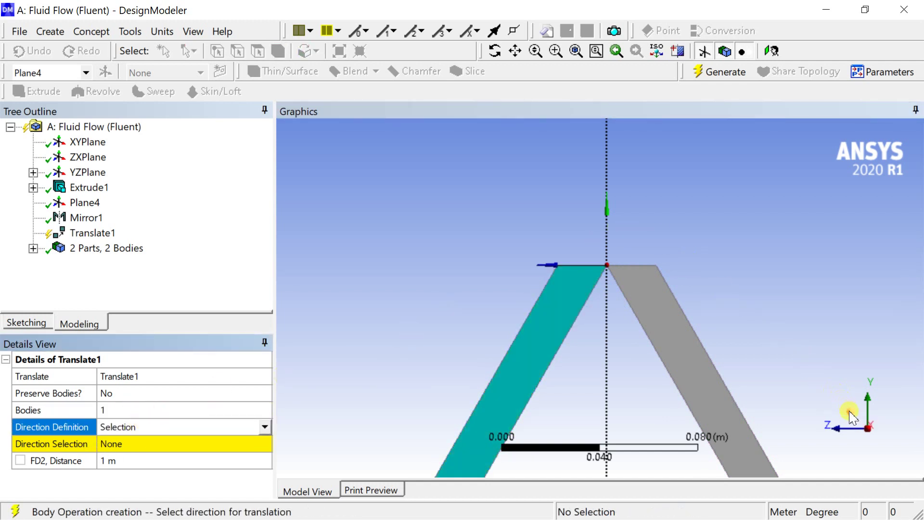
left_click(852, 415)
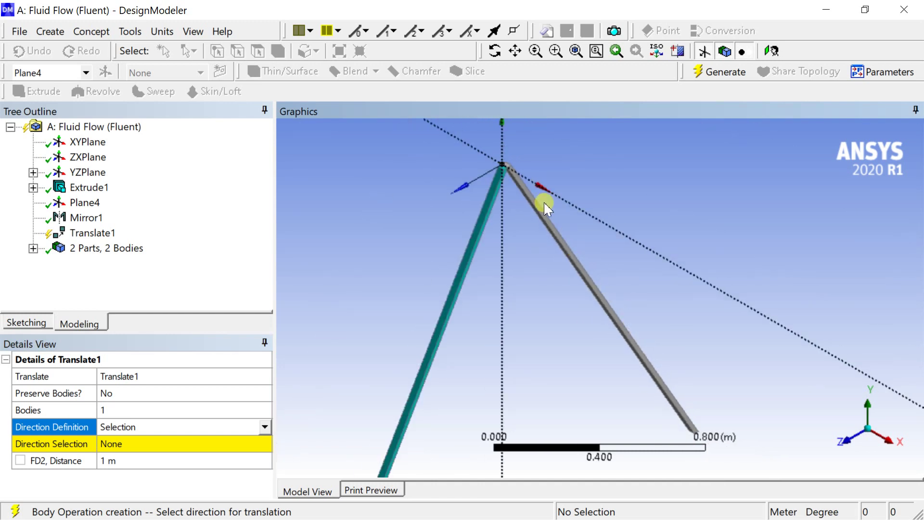
left_click(228, 444)
Use the short top edge at the legs' apex as the translation direction.
left_click(192, 451)
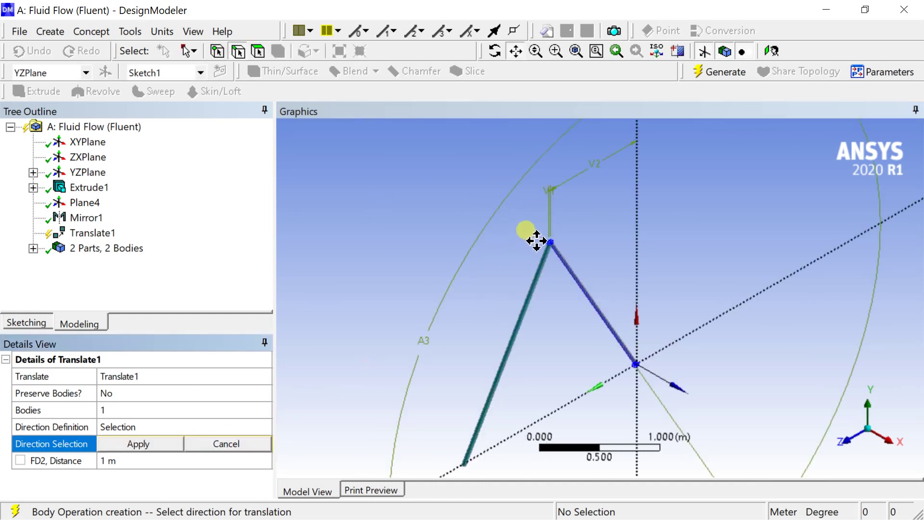
middle_click_drag(533, 241, 576, 269, "ctrl")
scroll(577, 265, "up", 3)
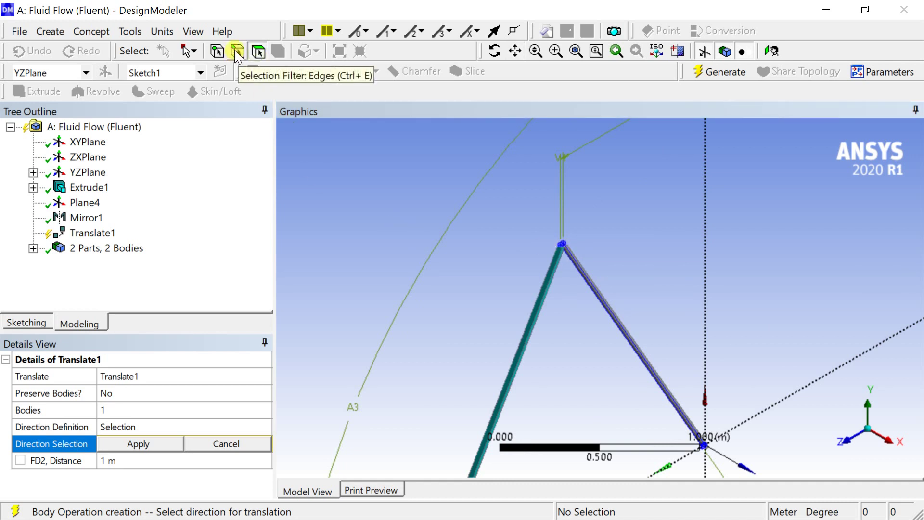
scroll(547, 243, "up", 8)
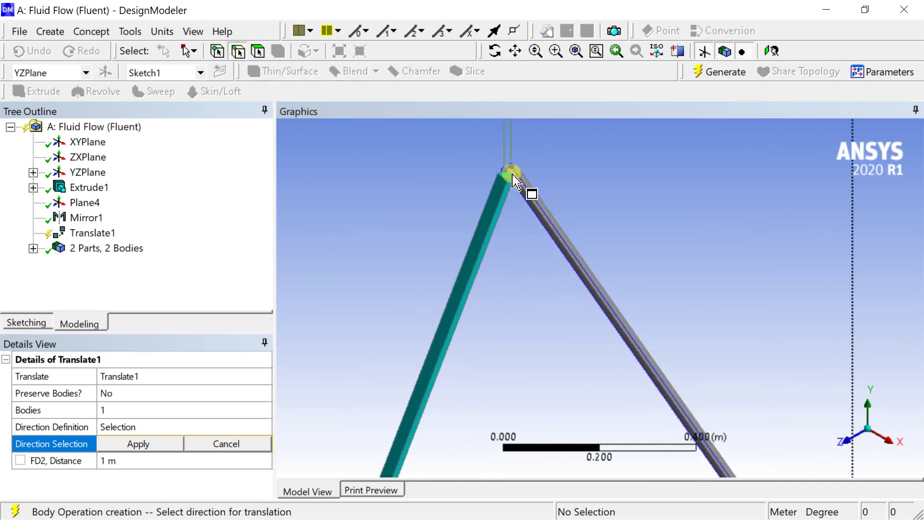
left_click(516, 50)
left_click_drag(479, 138, 536, 260)
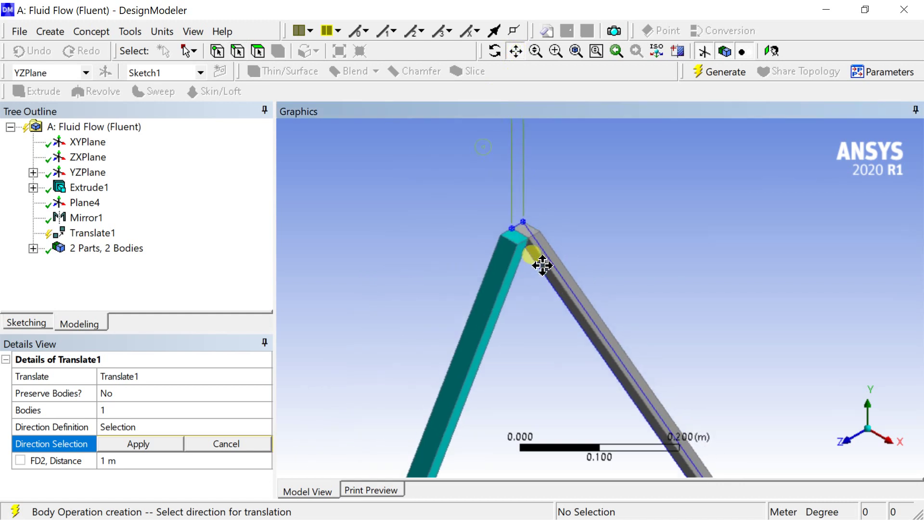
scroll(536, 260, "up", 3)
left_click_drag(532, 227, 592, 274)
left_click(236, 51)
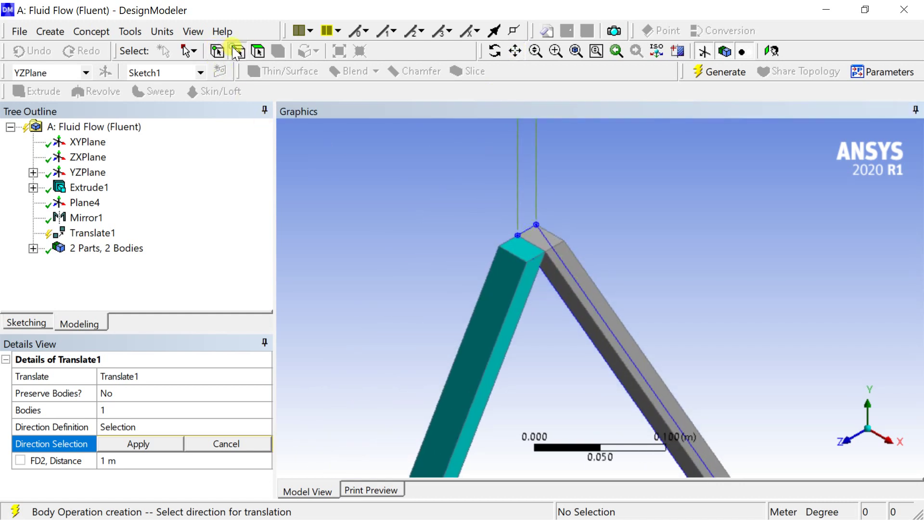
left_click(509, 240)
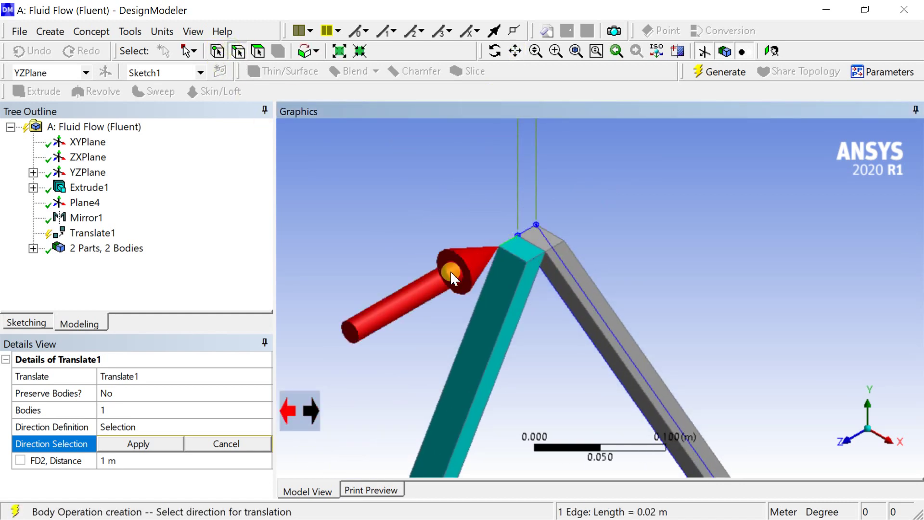
scroll(396, 323, "down", 2)
scroll(395, 321, "down", 1)
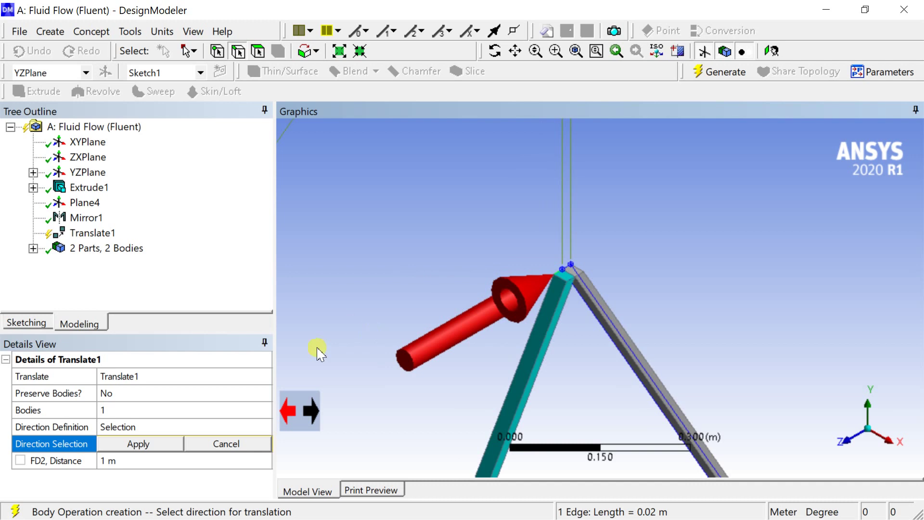
left_click(156, 444)
Set the translation distance to 0.02 m and generate, merging the legs into one body.
scroll(457, 353, "down", 2)
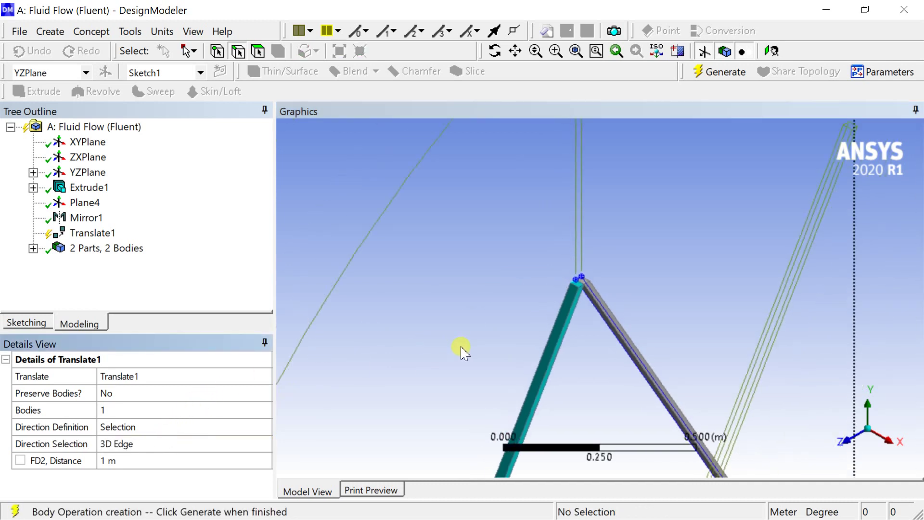
left_click(185, 460)
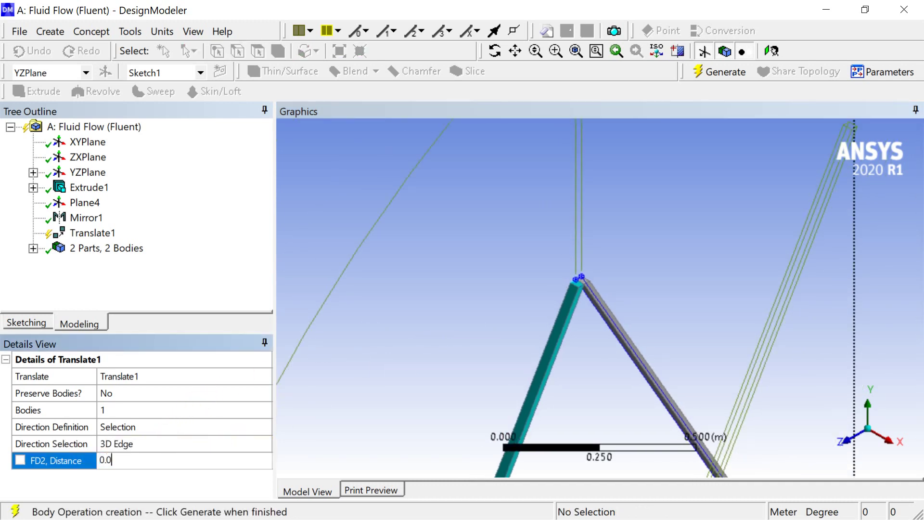
key("Return")
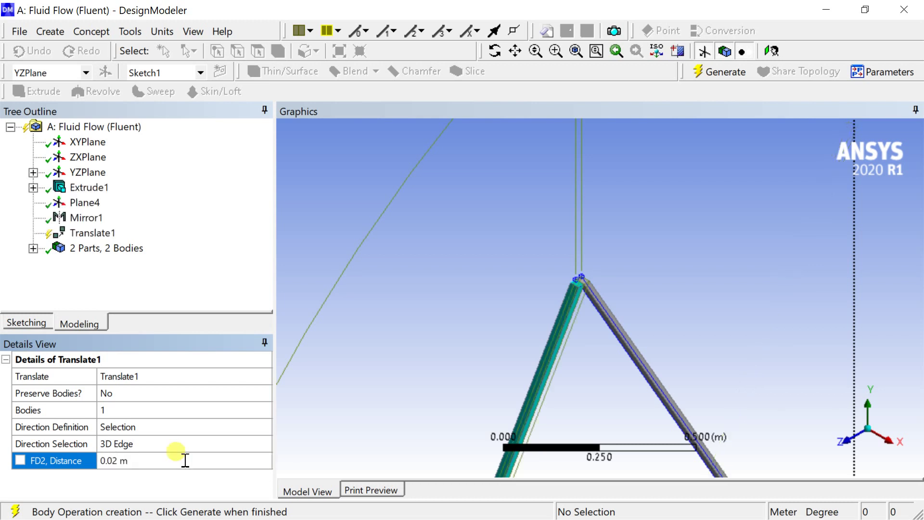
left_click(725, 73)
scroll(587, 312, "up", 5)
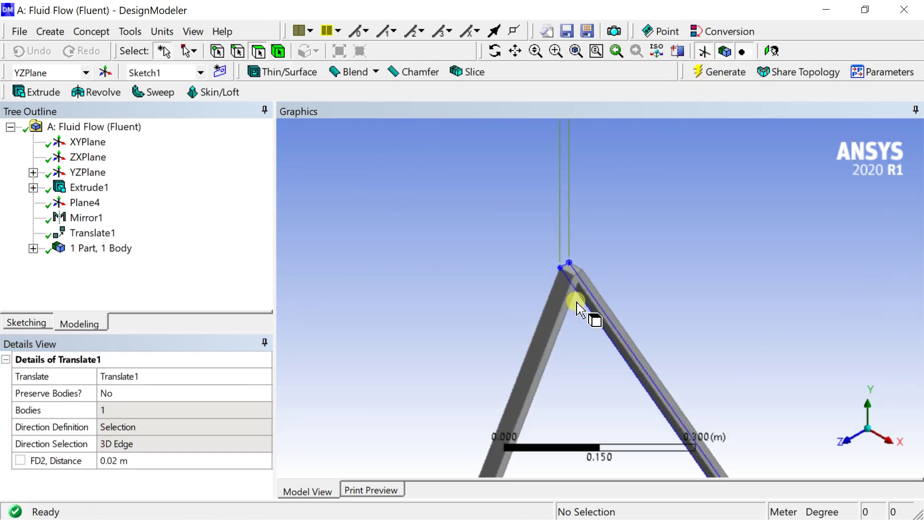
middle_click_drag(656, 304, 626, 322)
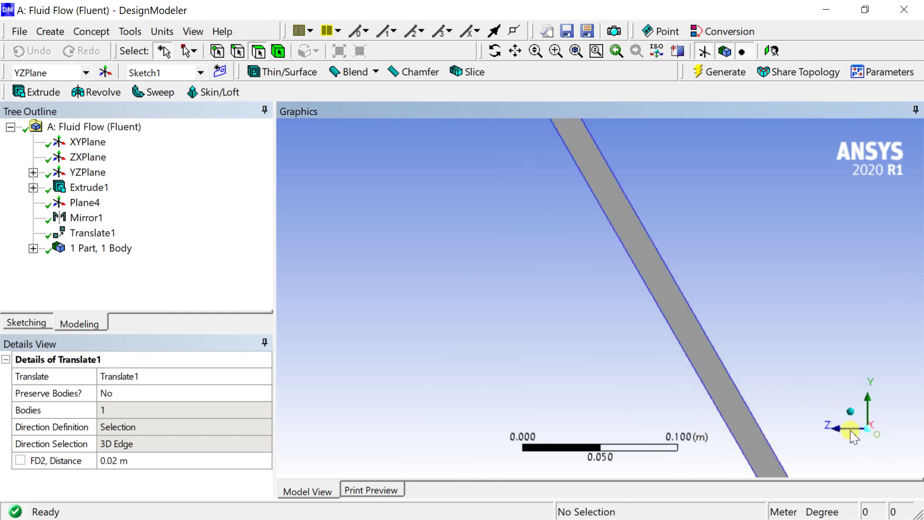
scroll(588, 264, "down", 4)
scroll(590, 272, "down", 2)
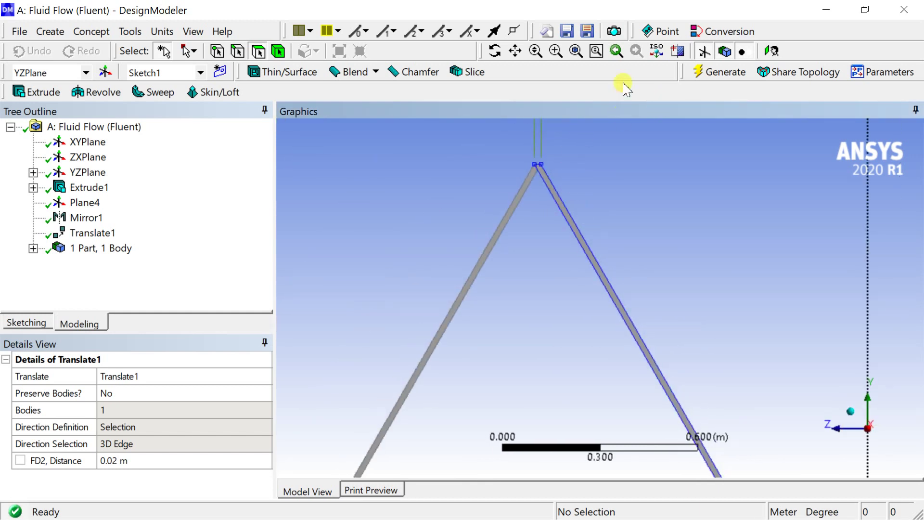
left_click(515, 51)
left_click_drag(525, 117, 619, 310)
Inspect the joined Solid body: volume 0.0020733 m³, 9 faces, 21 edges, 14 vertices.
scroll(580, 204, "up", 5)
scroll(608, 250, "up", 3)
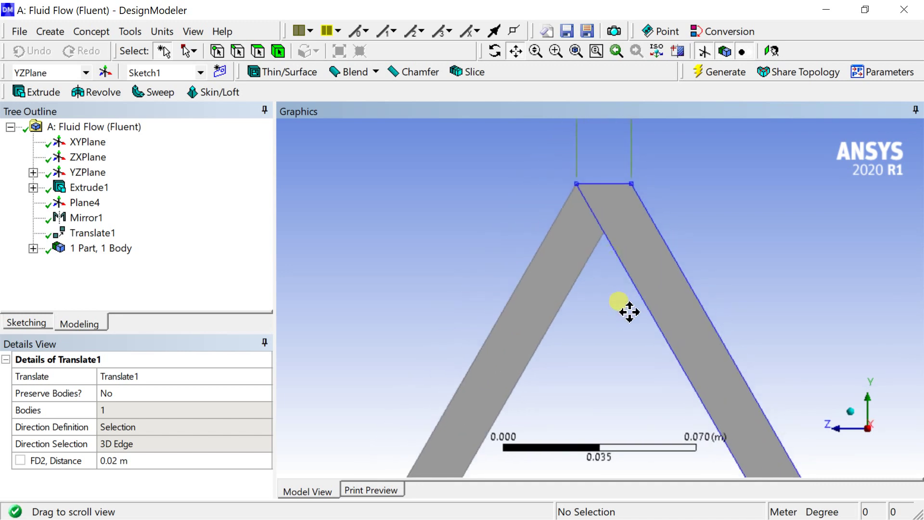
left_click(33, 248)
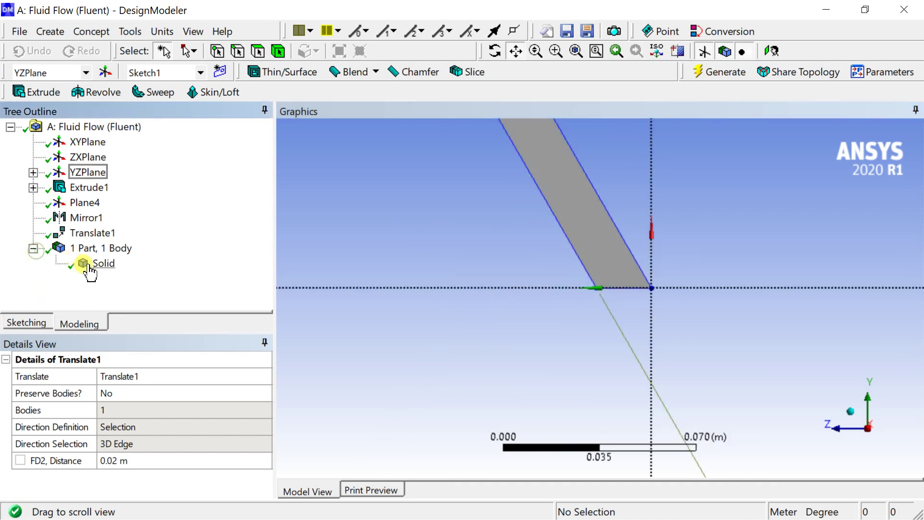
left_click(89, 265)
scroll(338, 246, "down", 8)
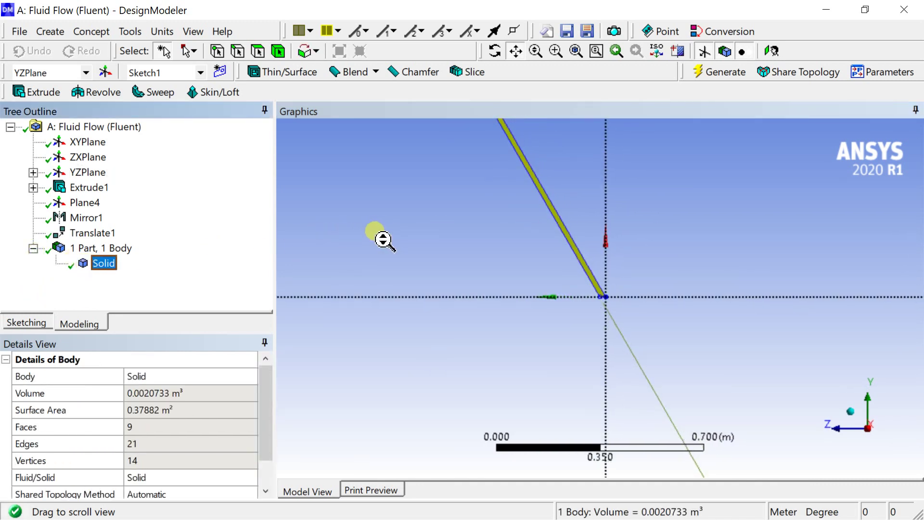
scroll(526, 179, "up", 3)
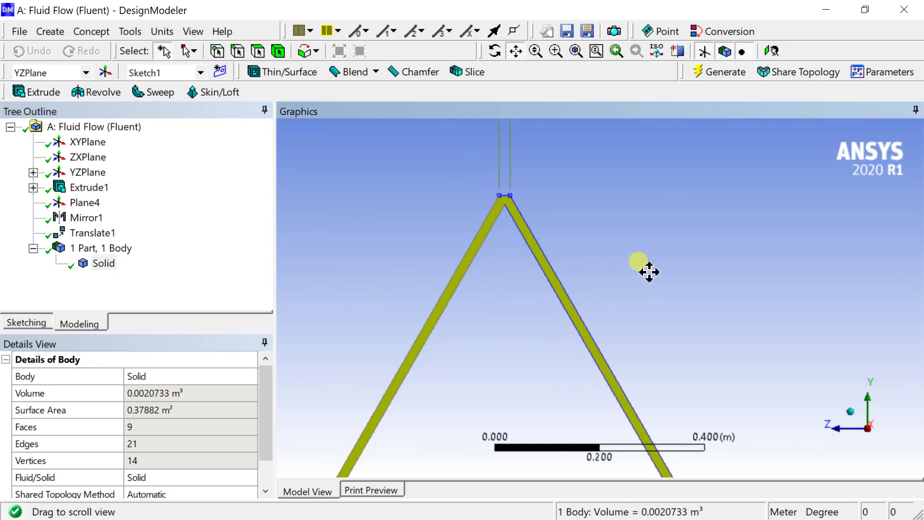
scroll(429, 262, "down", 3)
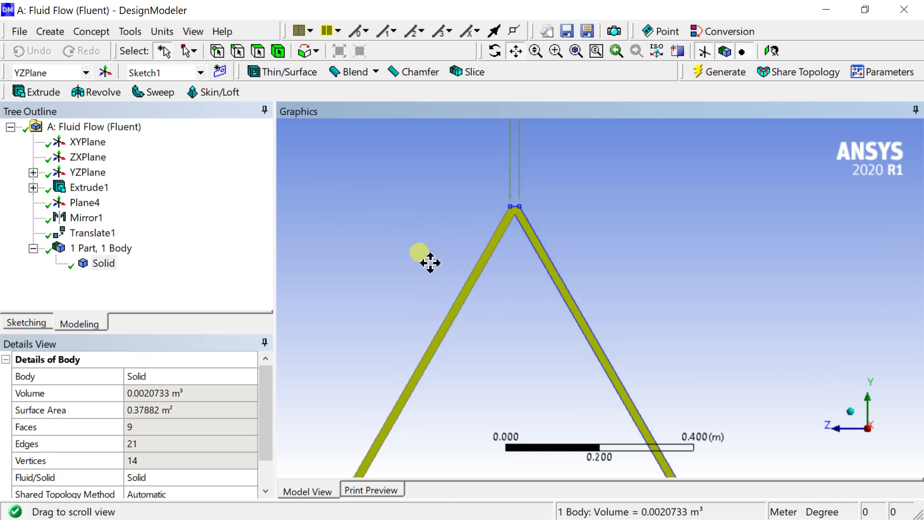
scroll(566, 246, "down", 3)
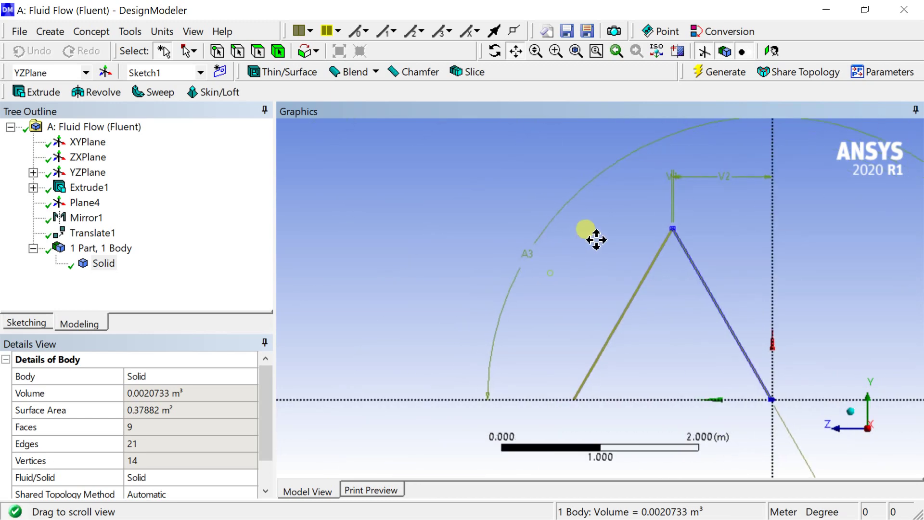
left_click(51, 31)
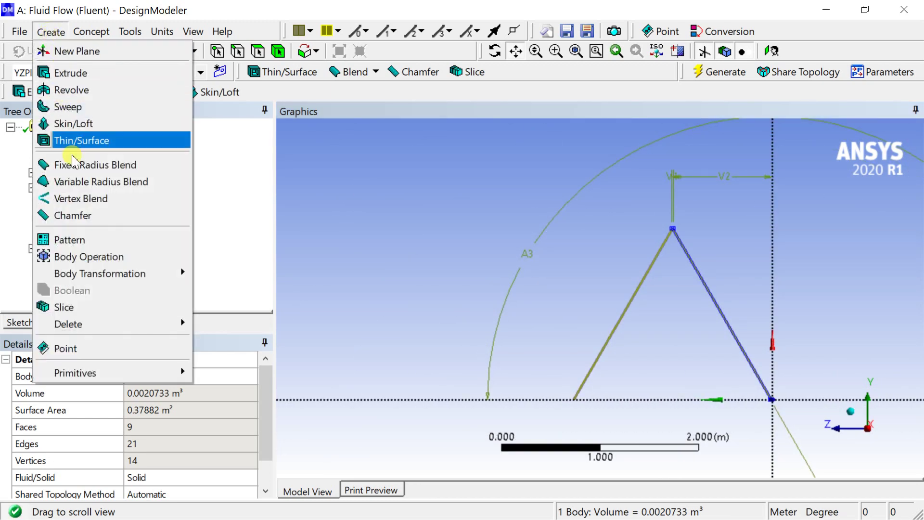
Start a linear pattern of the V-shaped body, using the horizontal axis edge as its direction.
left_click(92, 244)
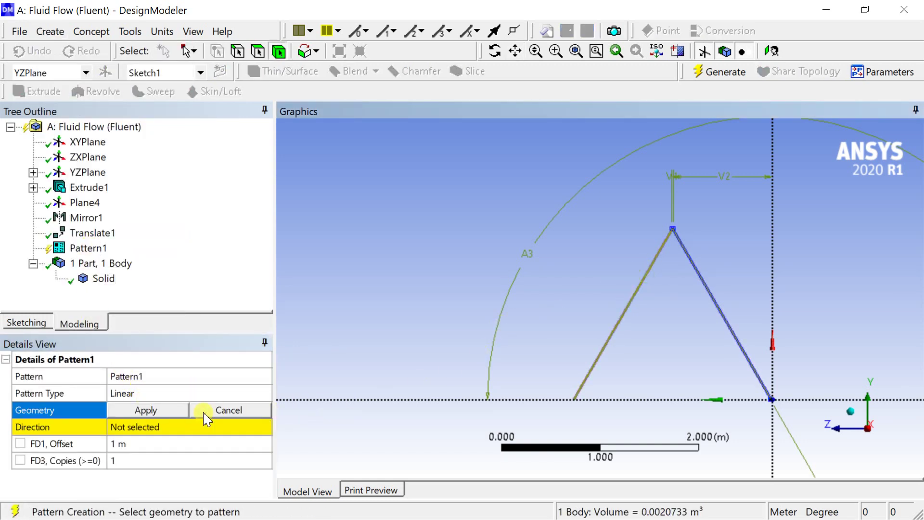
left_click(184, 411)
left_click(161, 427)
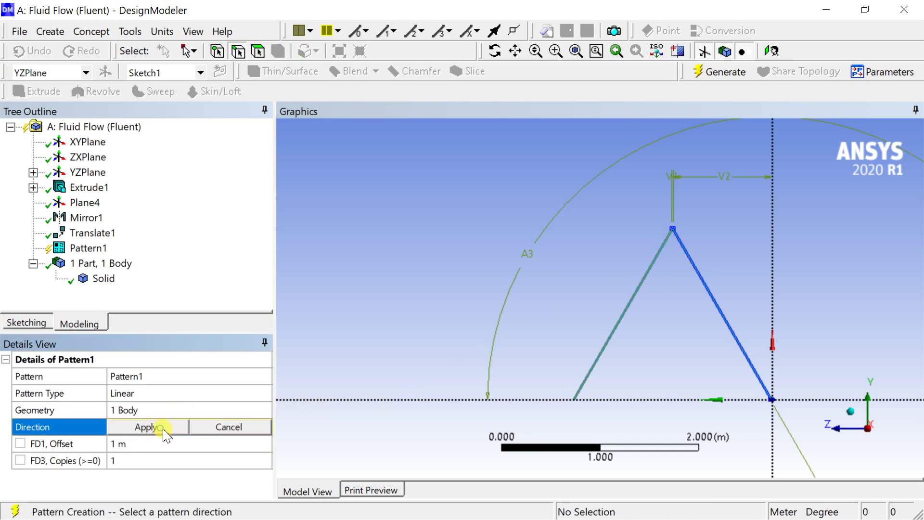
left_click(406, 399)
scroll(455, 376, "down", 2)
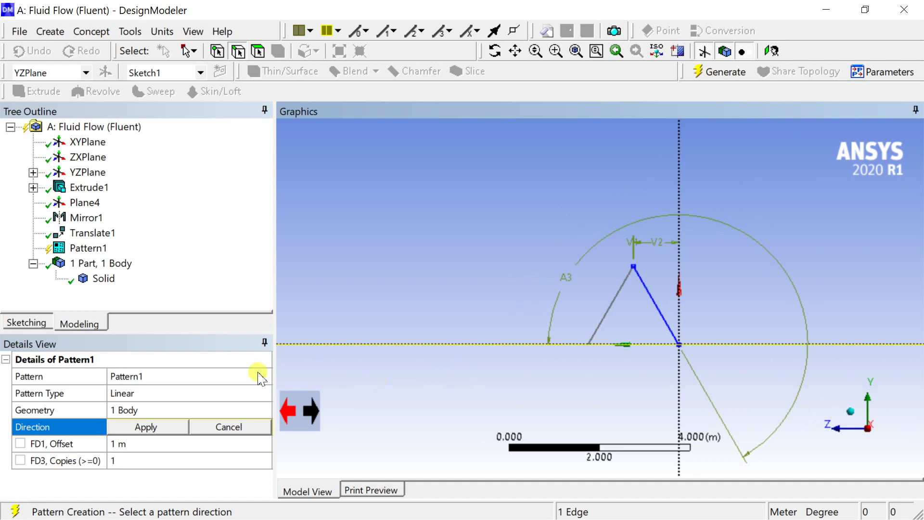
left_click(144, 427)
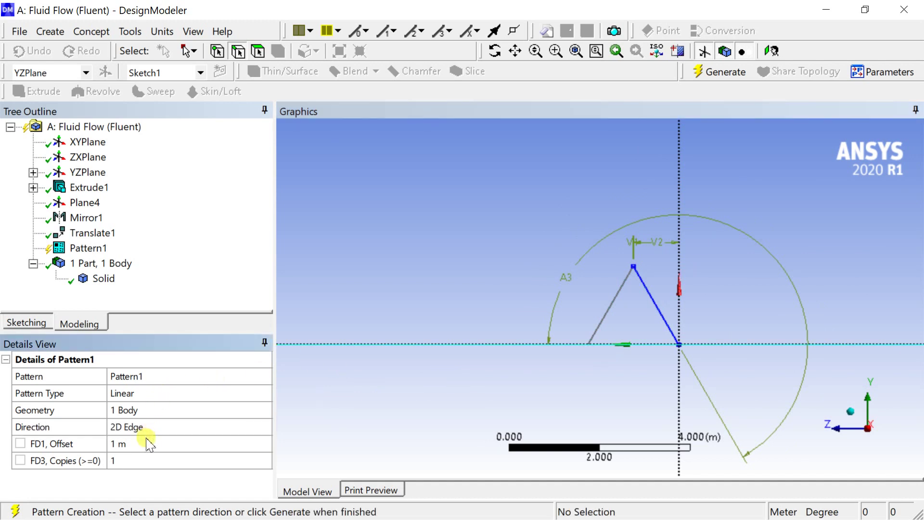
left_click(147, 442)
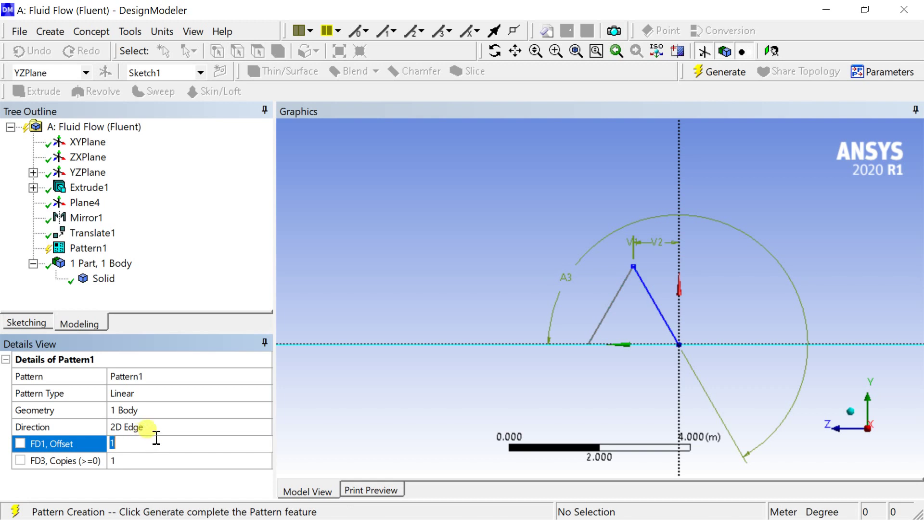
left_click(149, 427)
scroll(599, 313, "down", 5)
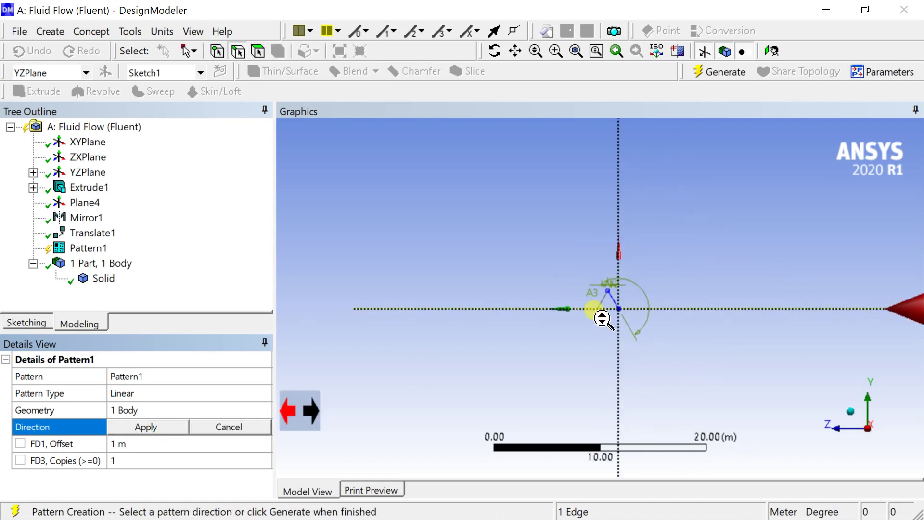
scroll(602, 319, "up", 8)
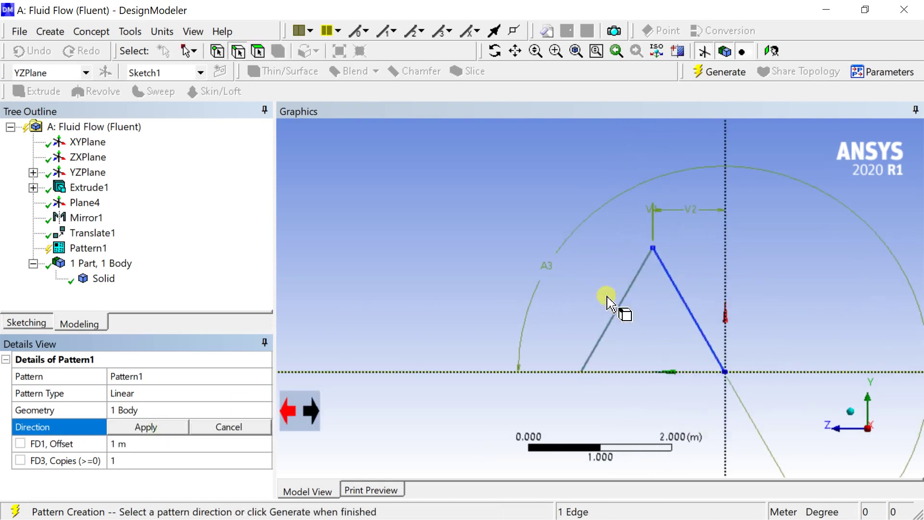
scroll(608, 302, "up", 3)
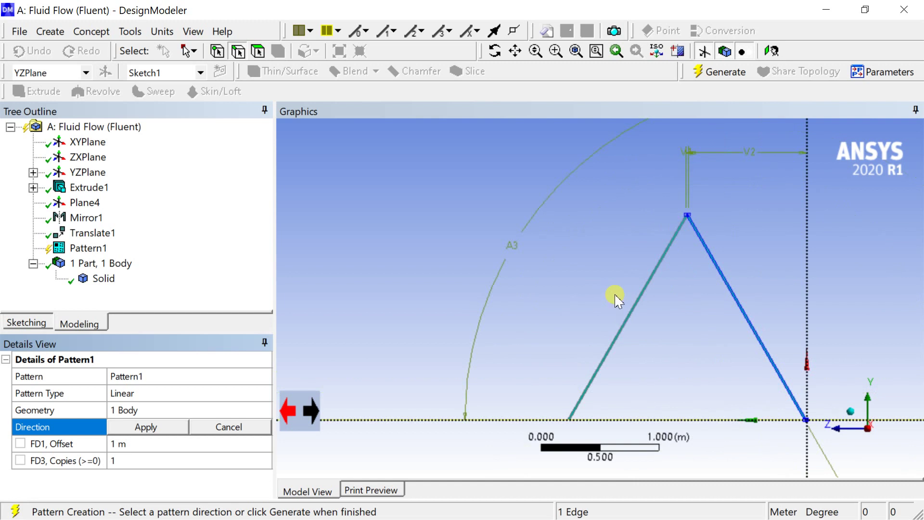
left_click(161, 432)
Set the pattern offset to 2 m with 3 copies and generate Pattern1.
left_click(149, 444)
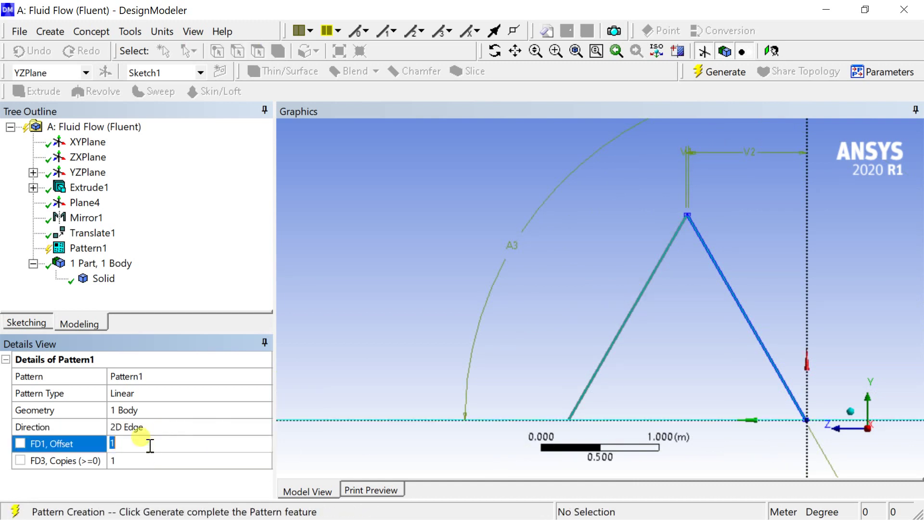
key("Return")
left_click(135, 457)
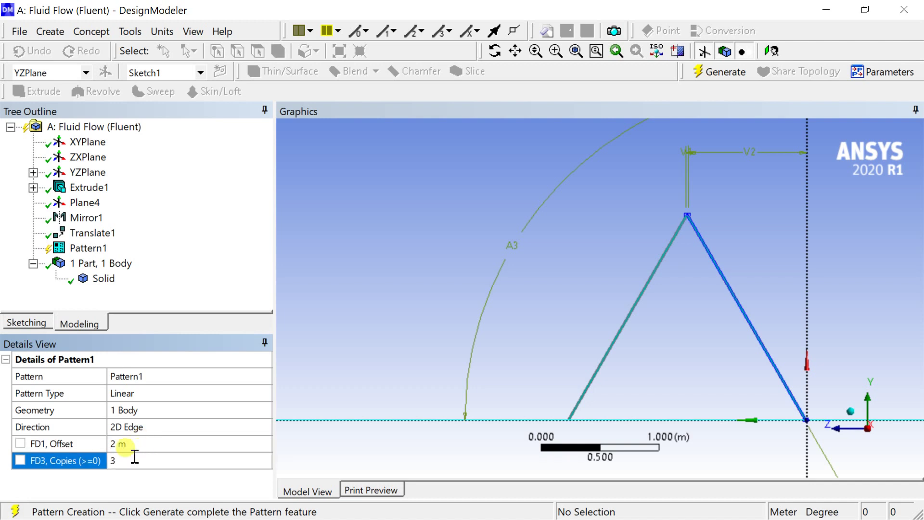
left_click(718, 80)
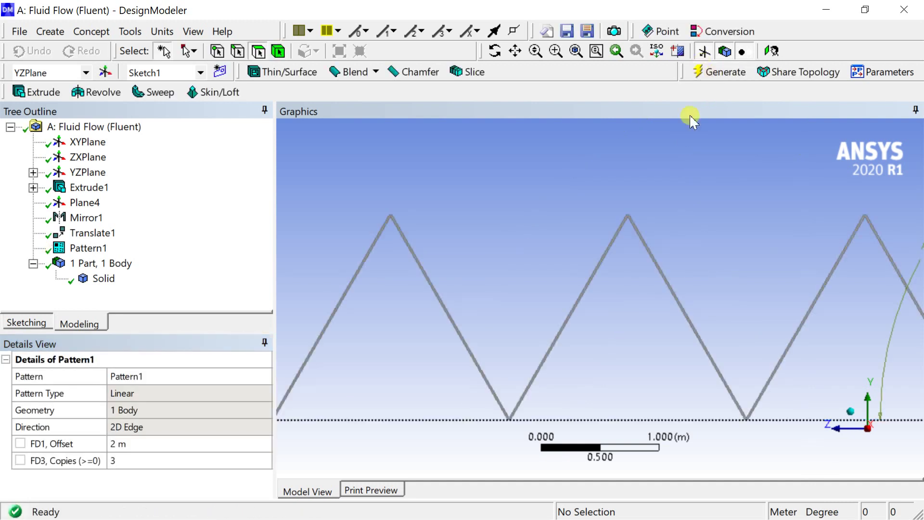
scroll(645, 216, "down", 5)
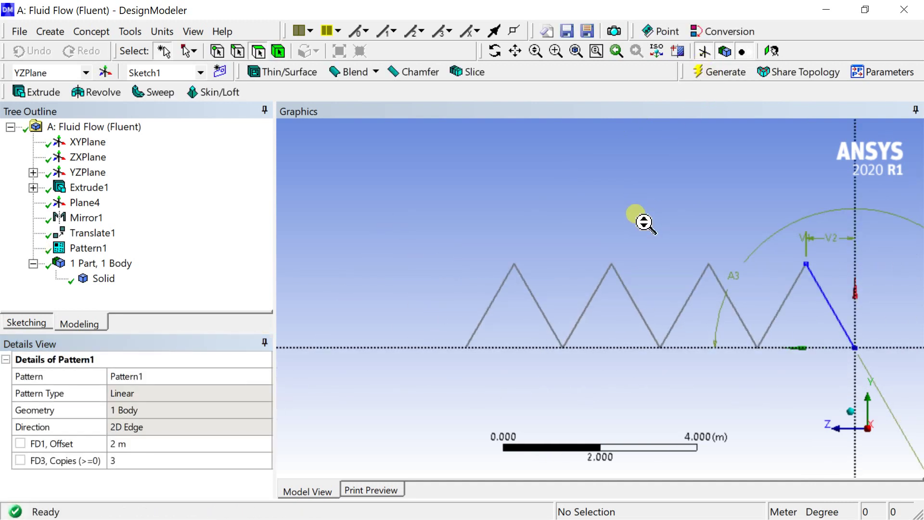
scroll(645, 223, "down", 1)
Create Sketch2 on the YZPlane, open its sketching tools, and zoom in on the V's peak.
left_click(83, 173)
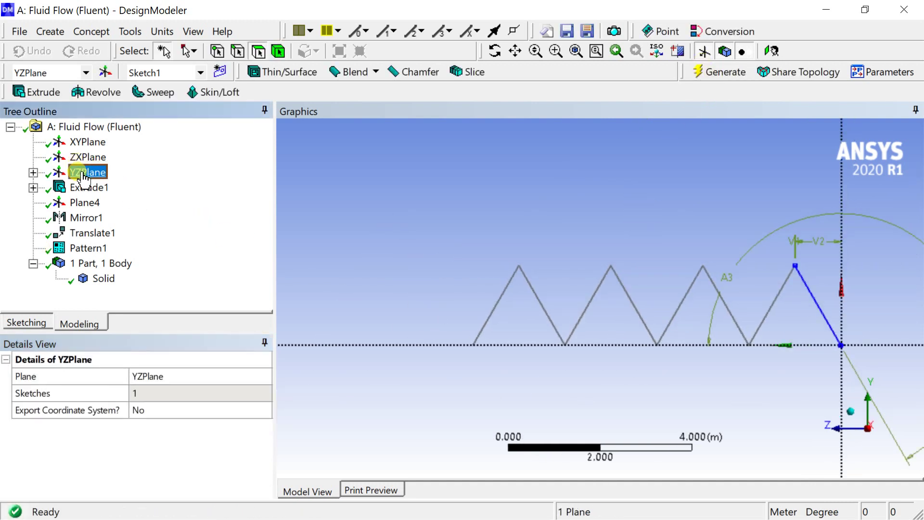
left_click(33, 172)
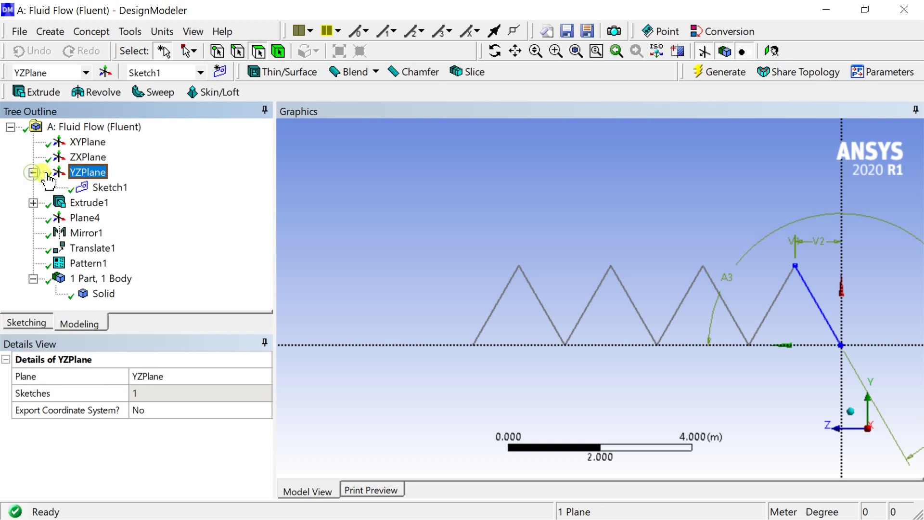
left_click(84, 173)
left_click(220, 71)
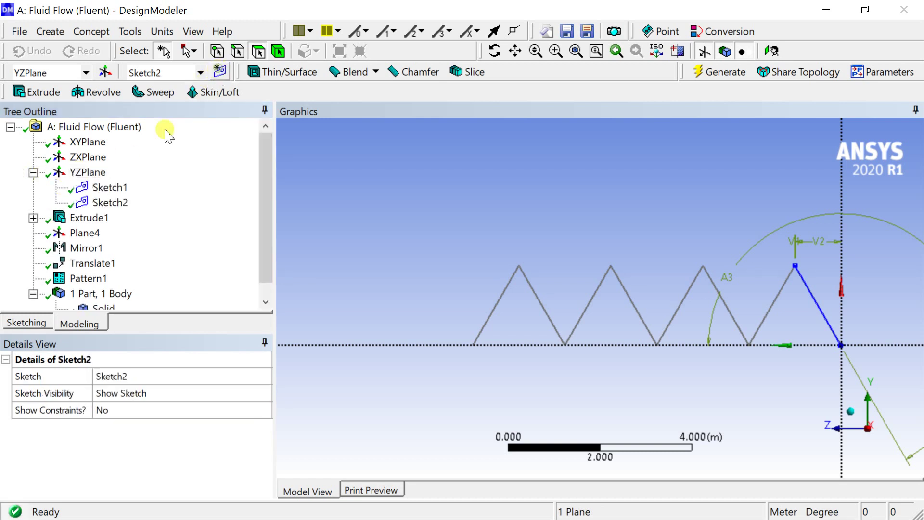
left_click(102, 203)
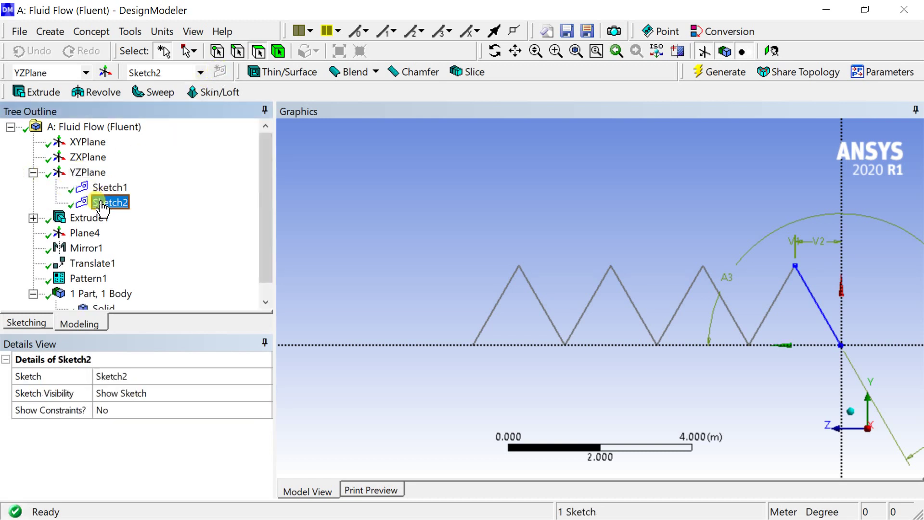
left_click(26, 323)
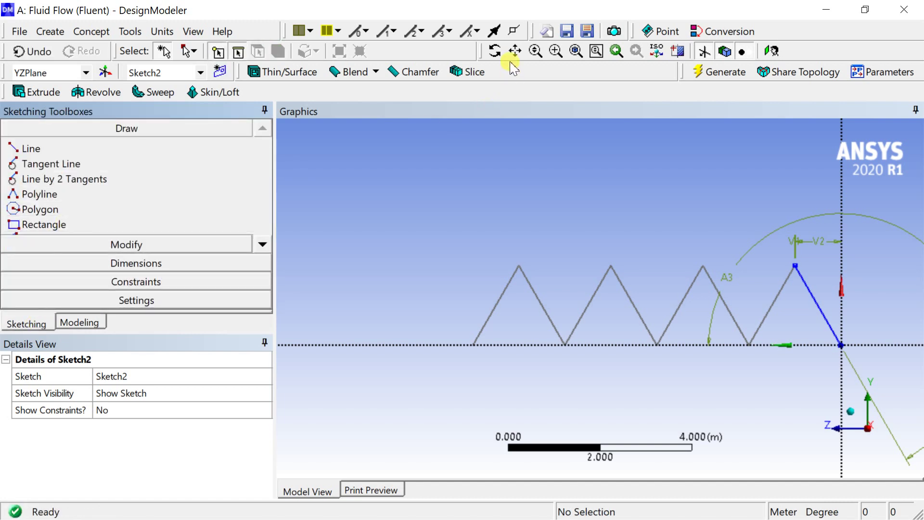
left_click(576, 50)
scroll(671, 169, "up", 3)
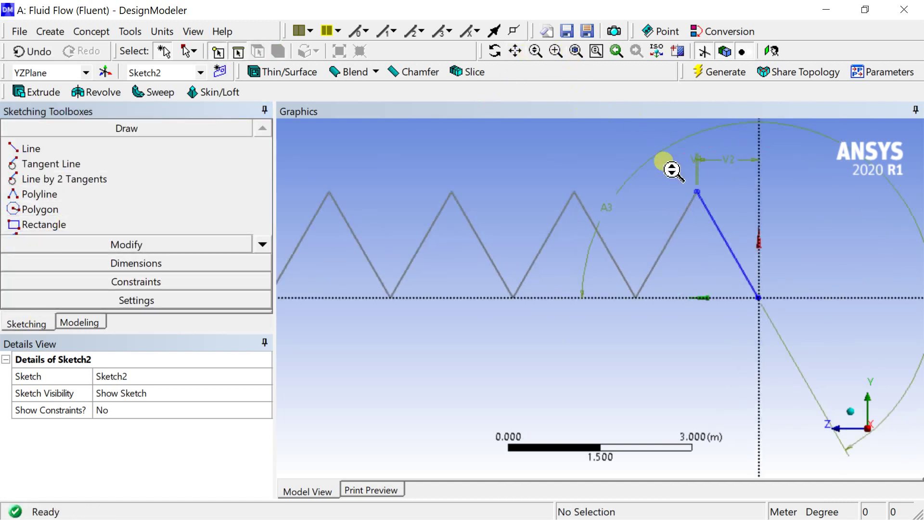
left_click(515, 51)
scroll(594, 268, "up", 3)
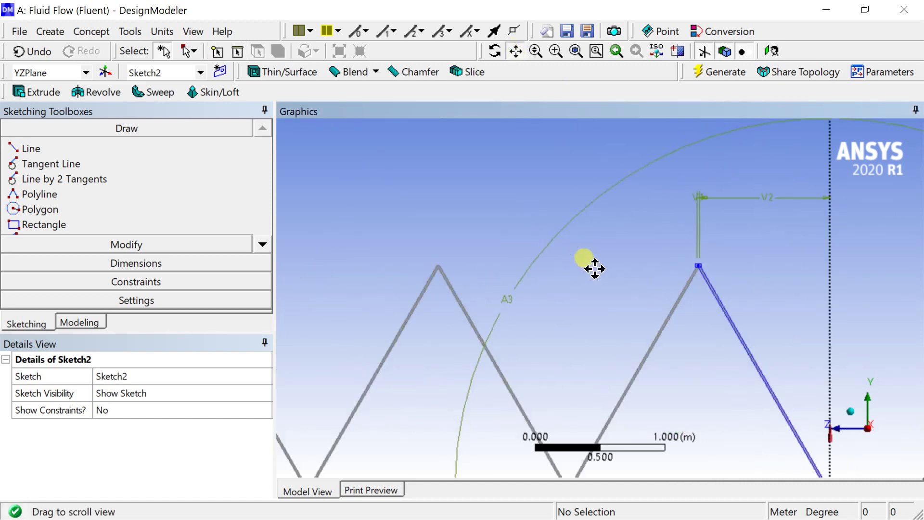
left_click_drag(611, 262, 501, 284)
scroll(506, 283, "up", 4)
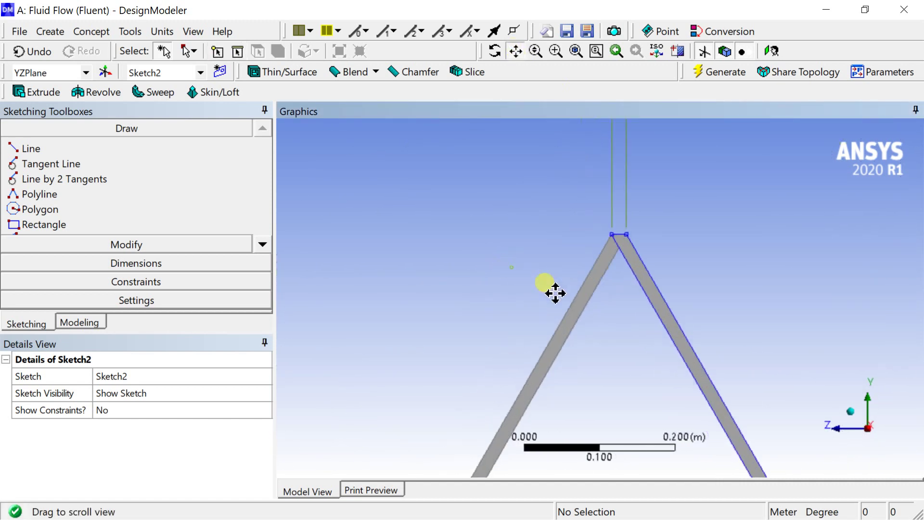
Draw a long thin rectangle from the V's peak out to a corner on the left.
left_click(50, 224)
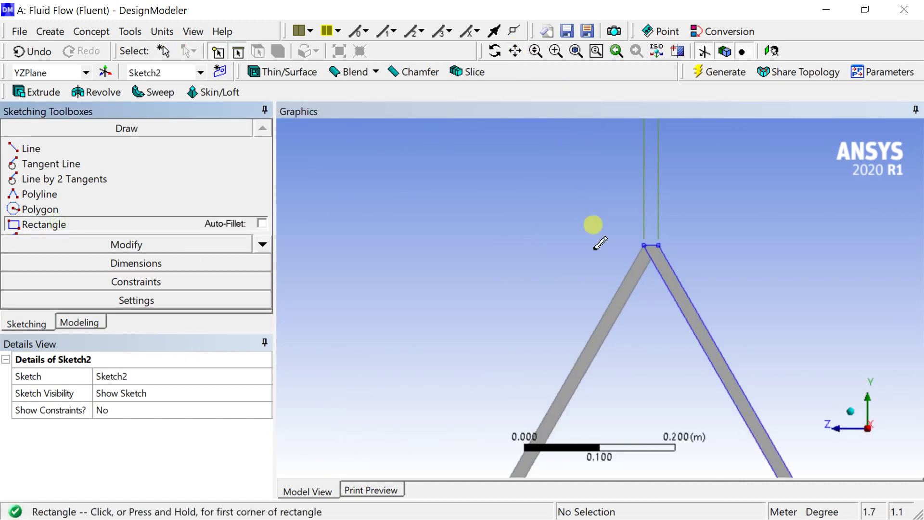
scroll(641, 226, "up", 2)
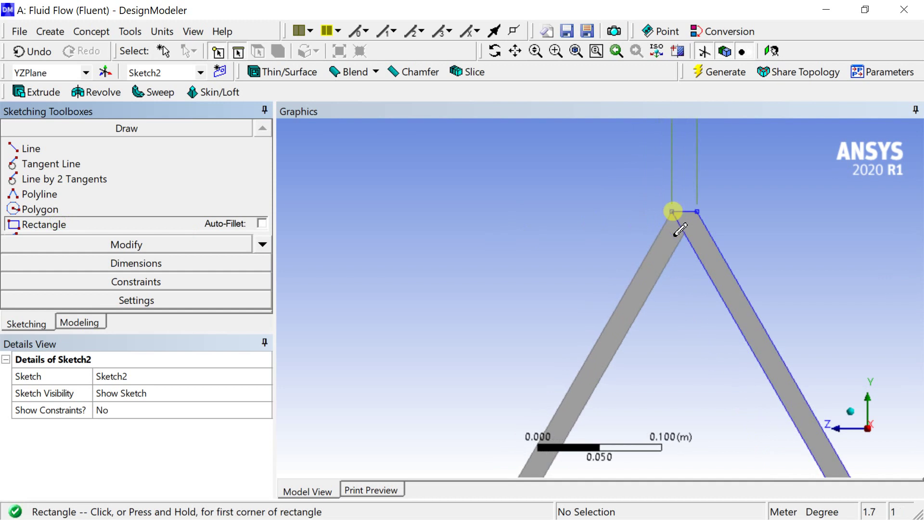
left_click(697, 211)
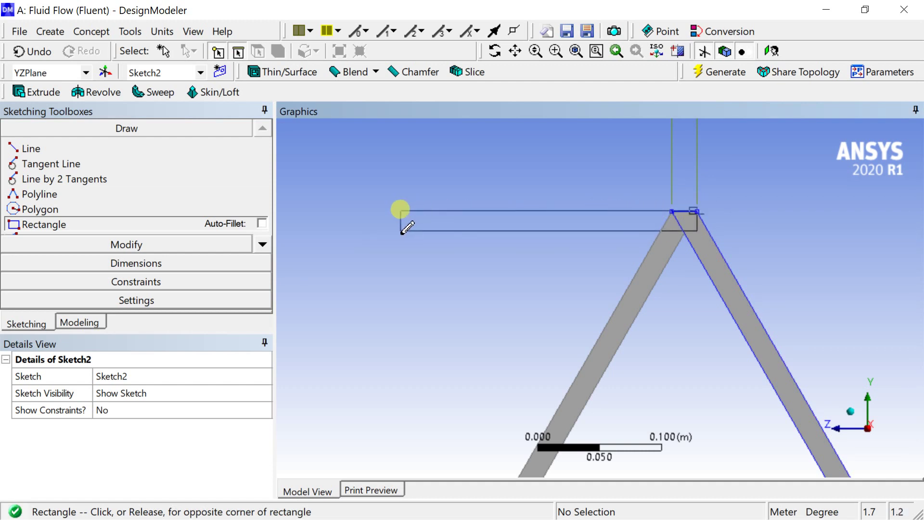
left_click(388, 228)
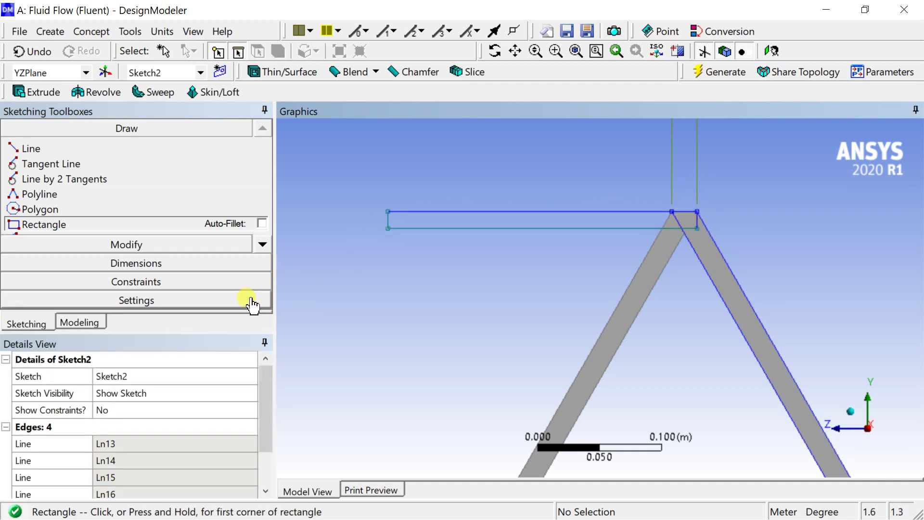
left_click(155, 263)
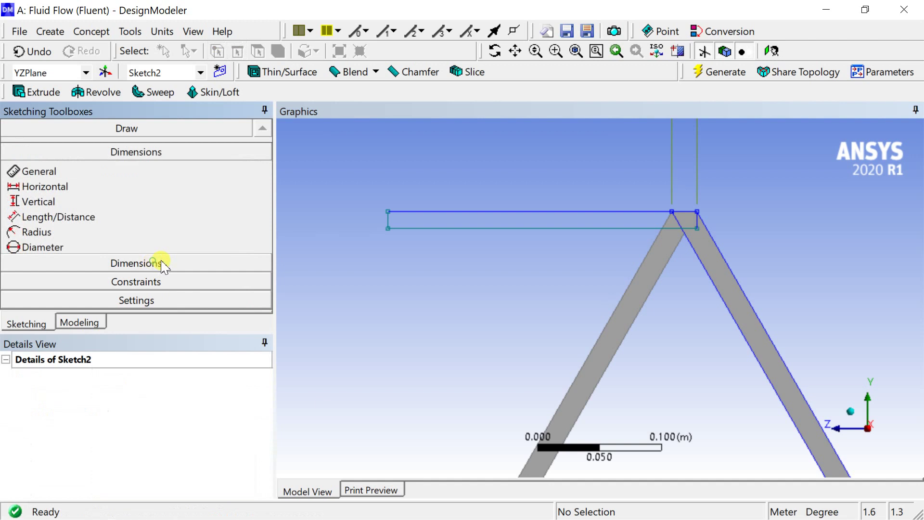
Dimension the rectangle's height and length, setting height H4 to 0.02 m.
left_click(699, 223)
left_click(729, 199)
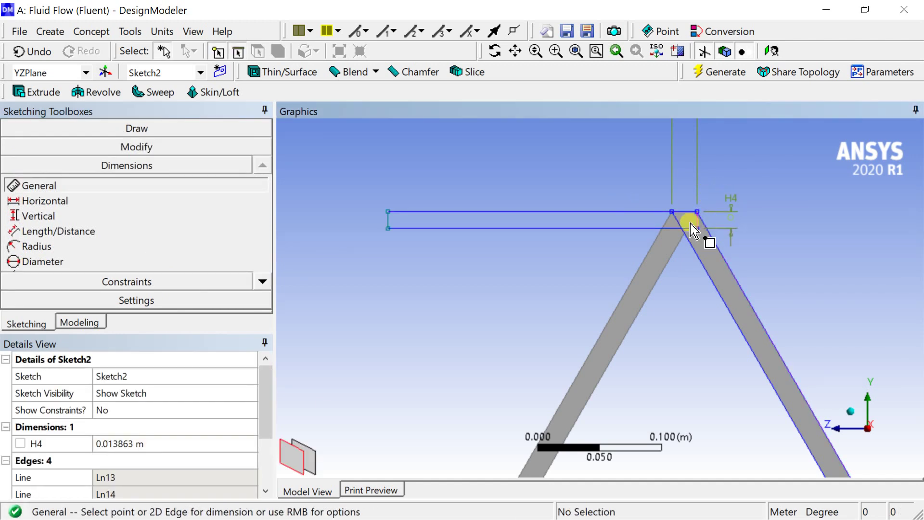
left_click(604, 212)
left_click(582, 189)
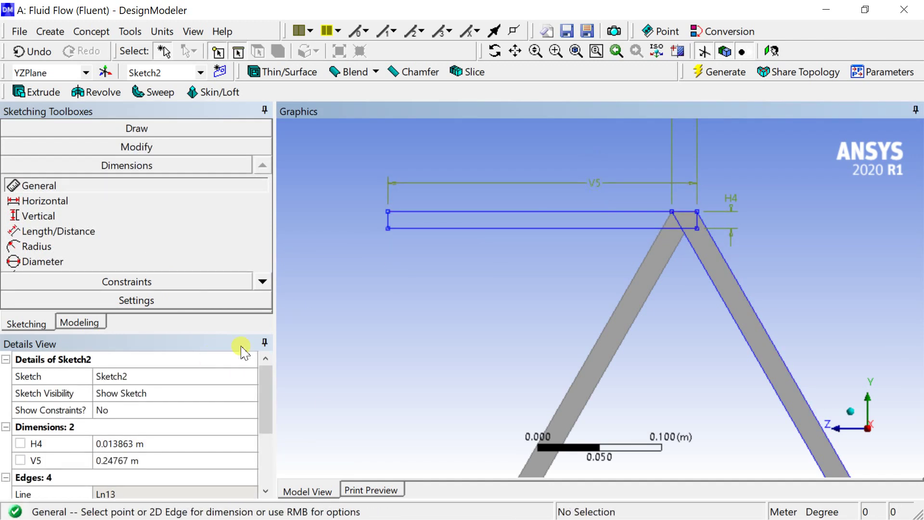
left_click(194, 444)
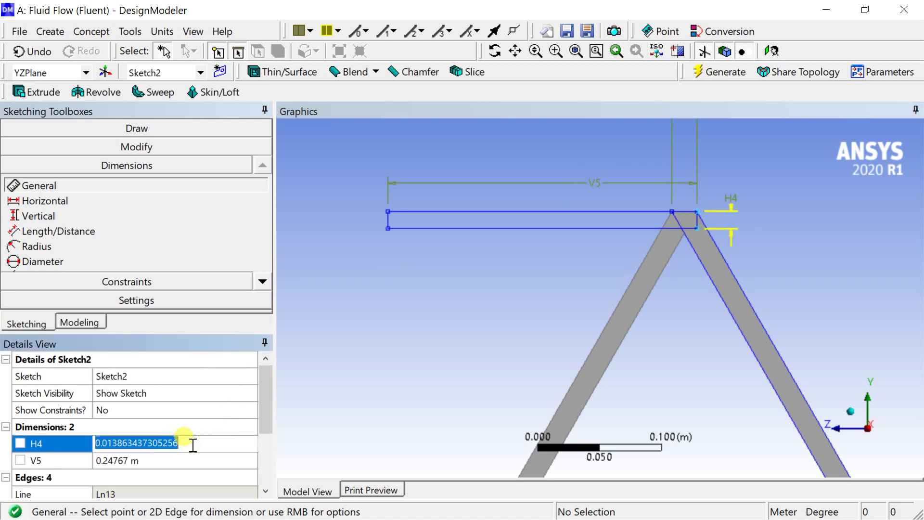
type("0")
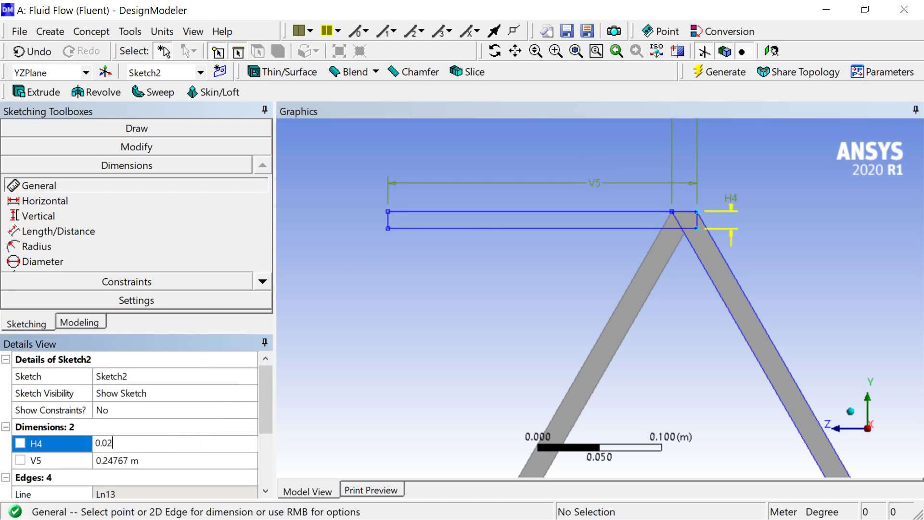
type(".02")
key("Return")
Set length V5 to 6.02 m, check it spans the whole zigzag, and regenerate.
left_click(168, 461)
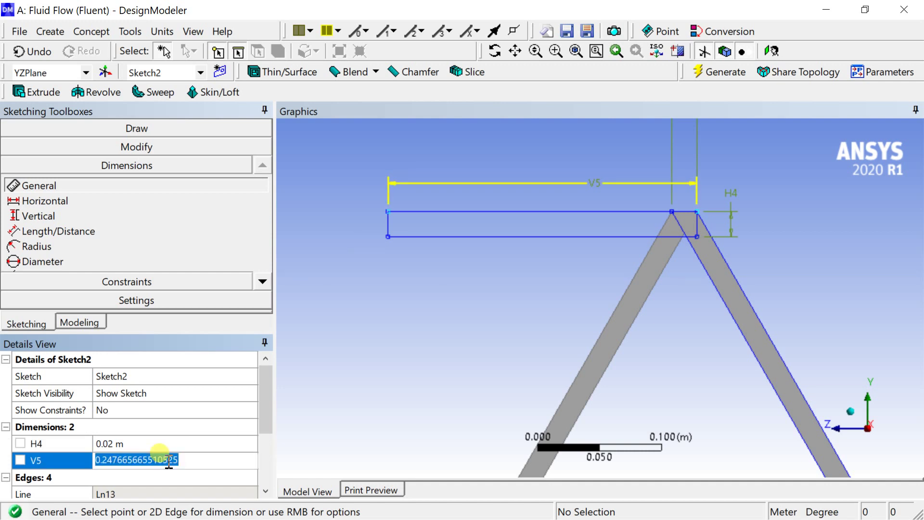
type("6.")
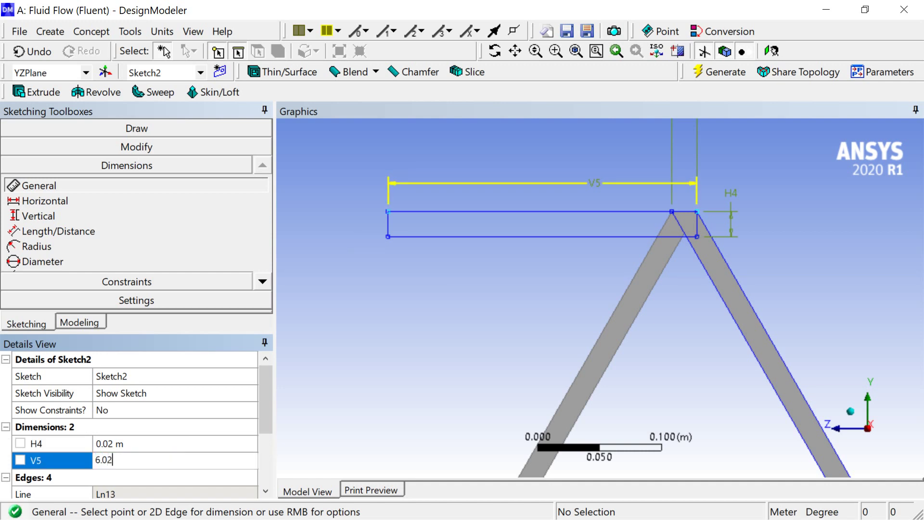
type("02")
key("Return")
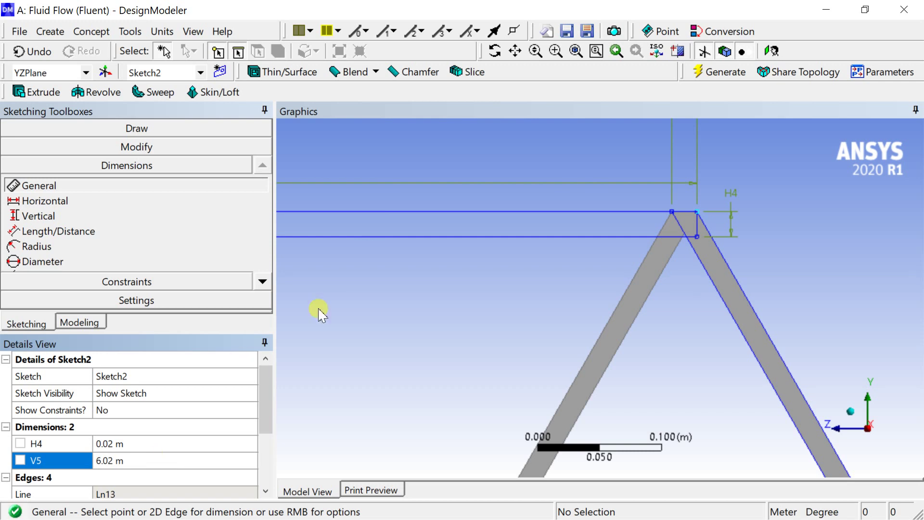
scroll(446, 238, "down", 3)
left_click(515, 51)
scroll(417, 223, "down", 4)
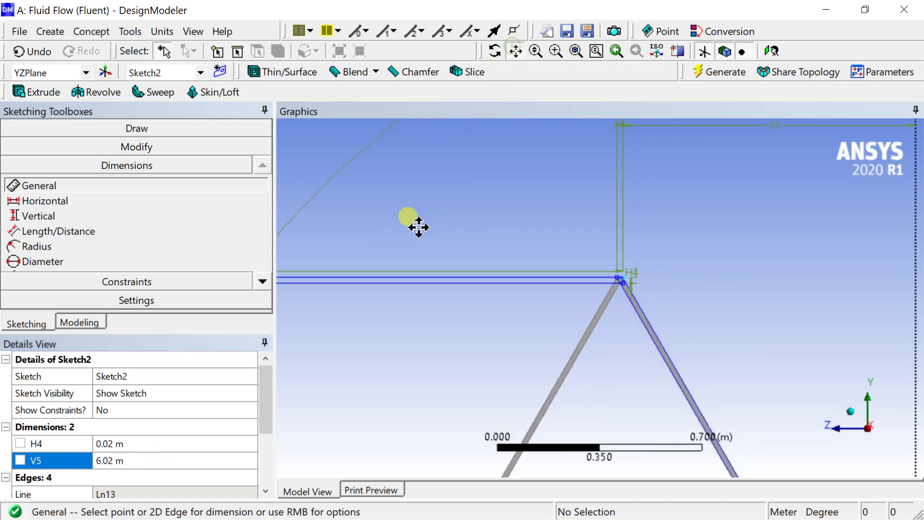
left_click_drag(345, 250, 786, 196)
scroll(786, 196, "down", 3)
scroll(518, 262, "up", 4)
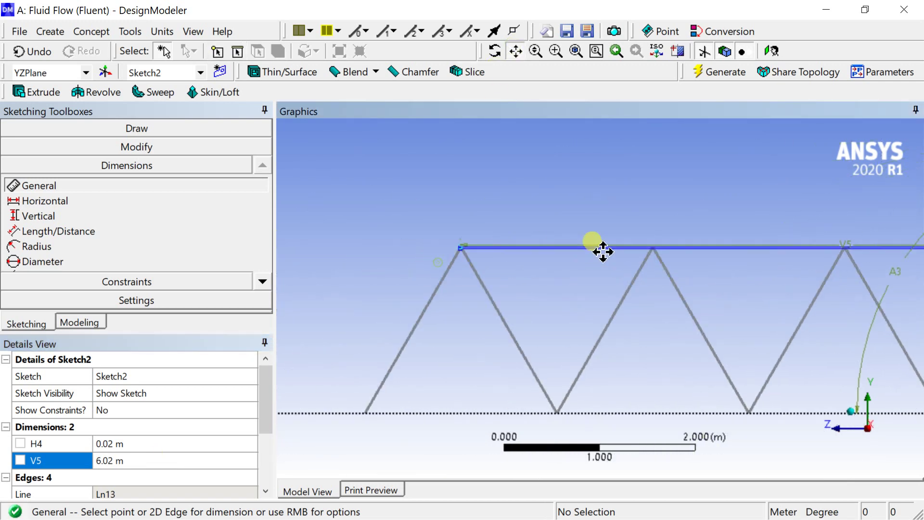
scroll(623, 260, "up", 5)
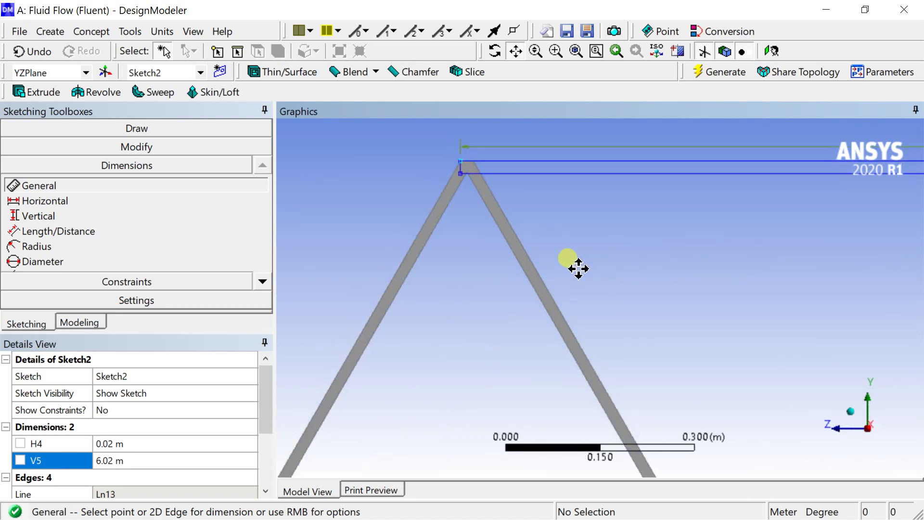
scroll(591, 289, "up", 4)
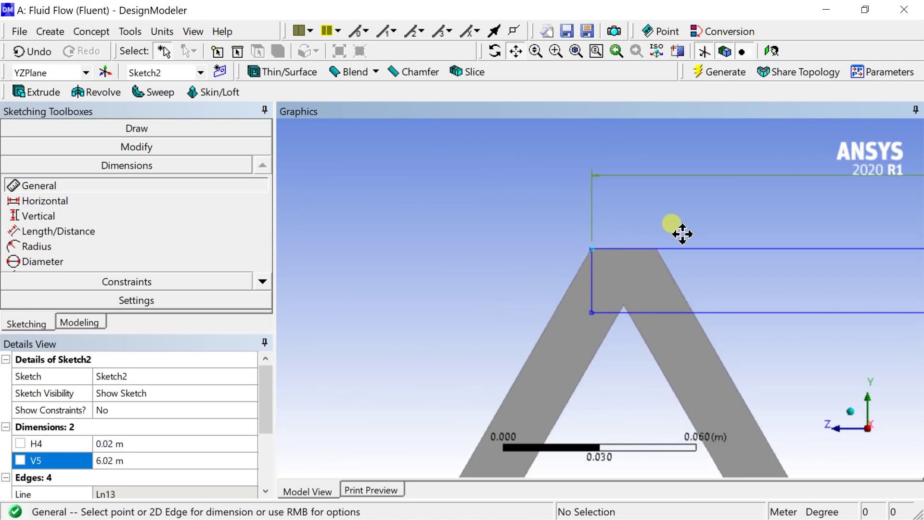
left_click(708, 73)
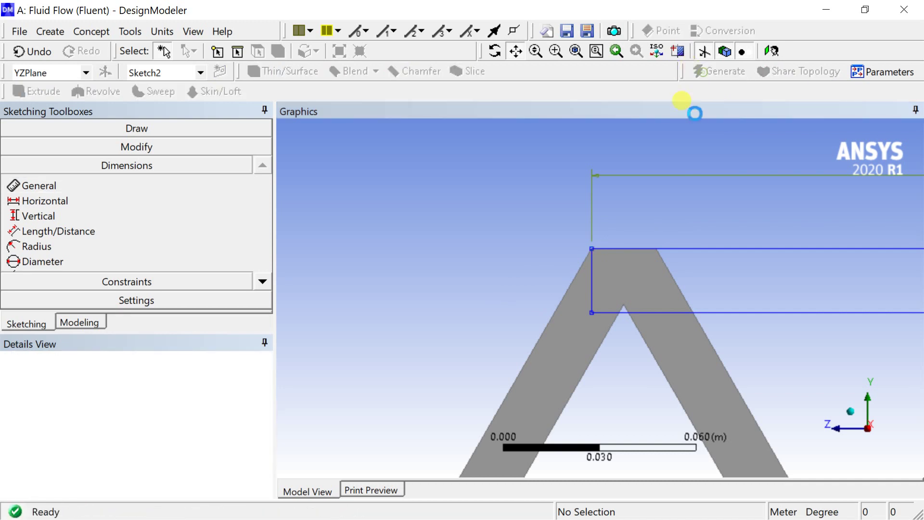
Start a new extrusion from Sketch2, viewing the model isometrically.
left_click(850, 412)
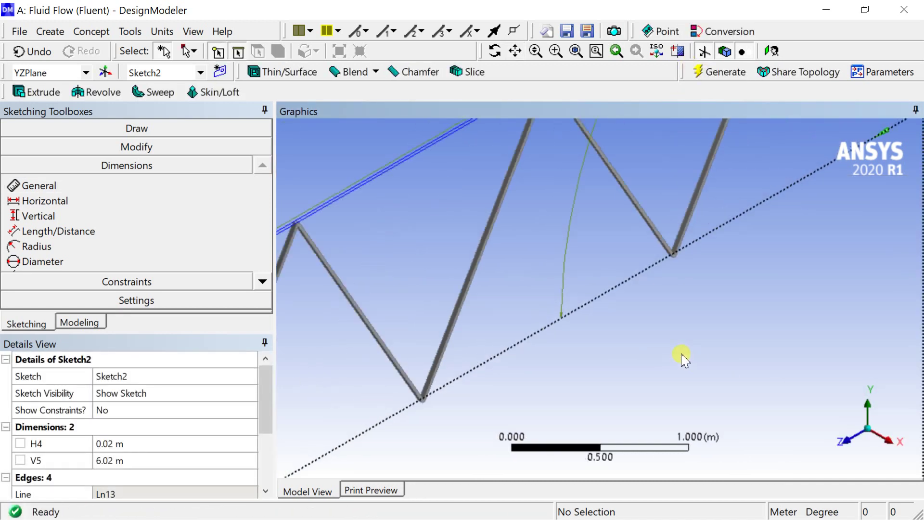
left_click(42, 92)
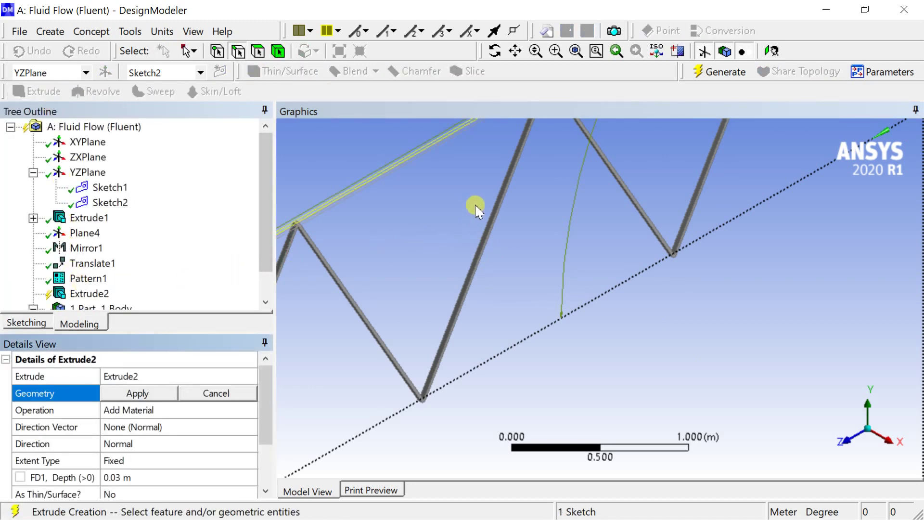
left_click(516, 51)
left_click_drag(474, 196, 629, 287)
scroll(644, 324, "down", 2)
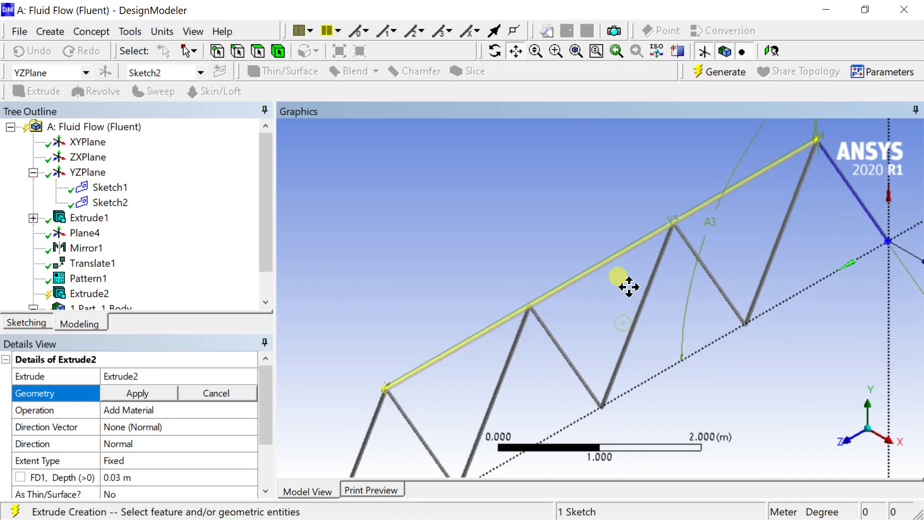
left_click(161, 399)
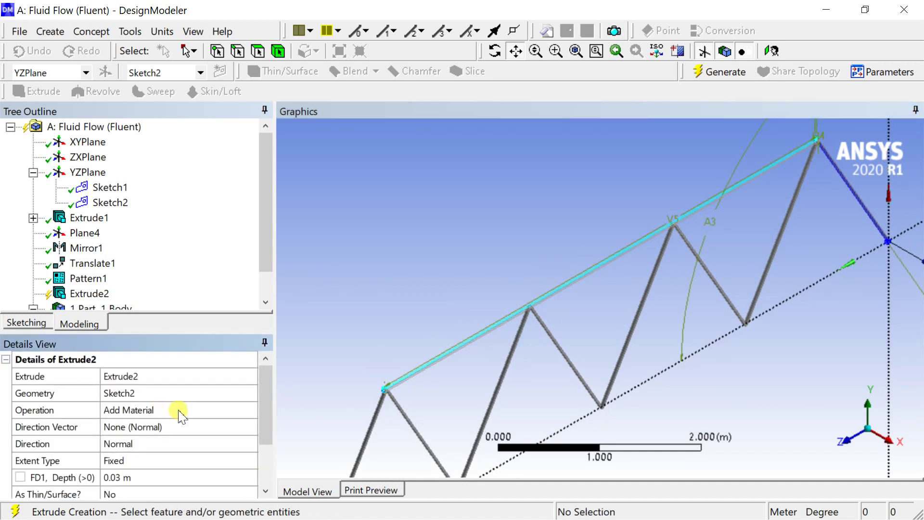
Make the extrusion Add Frozen with 0.03 m depth and generate Extrude2.
left_click(242, 415)
left_click(250, 410)
left_click(213, 424)
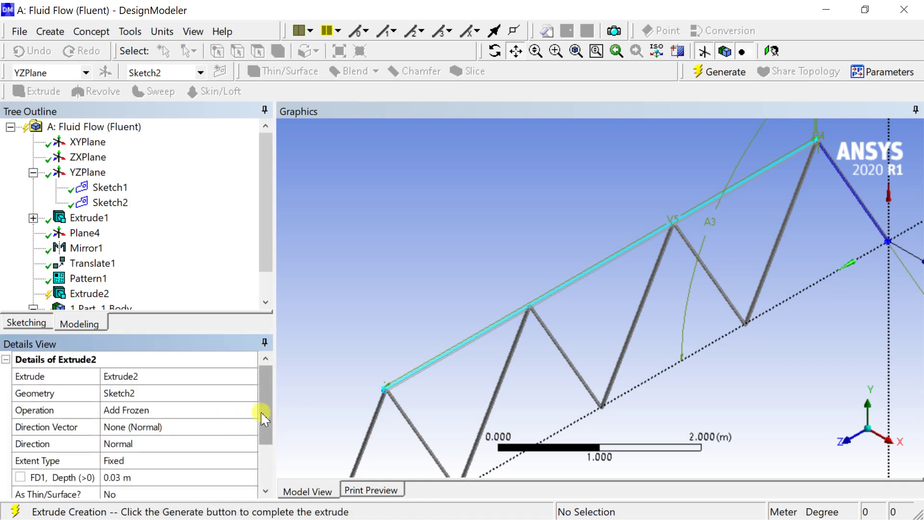
left_click_drag(265, 413, 268, 445)
left_click(111, 428)
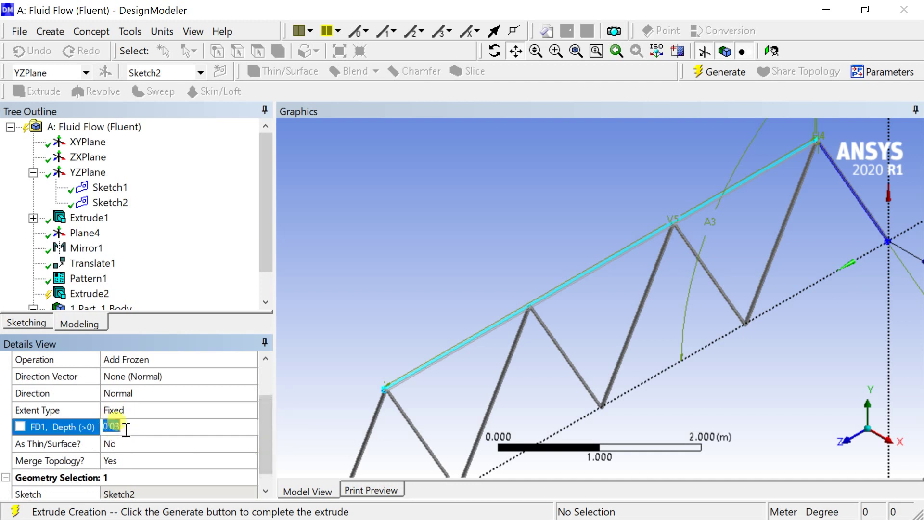
left_click(324, 278)
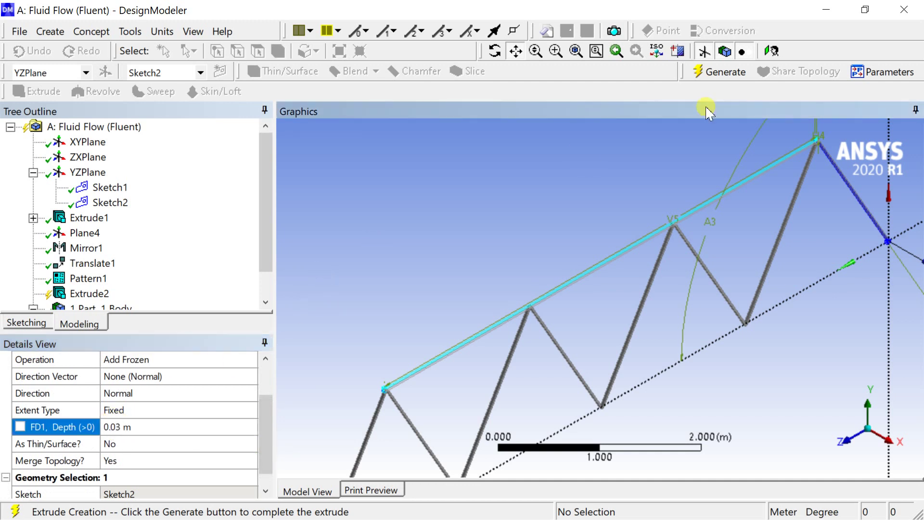
left_click(183, 394)
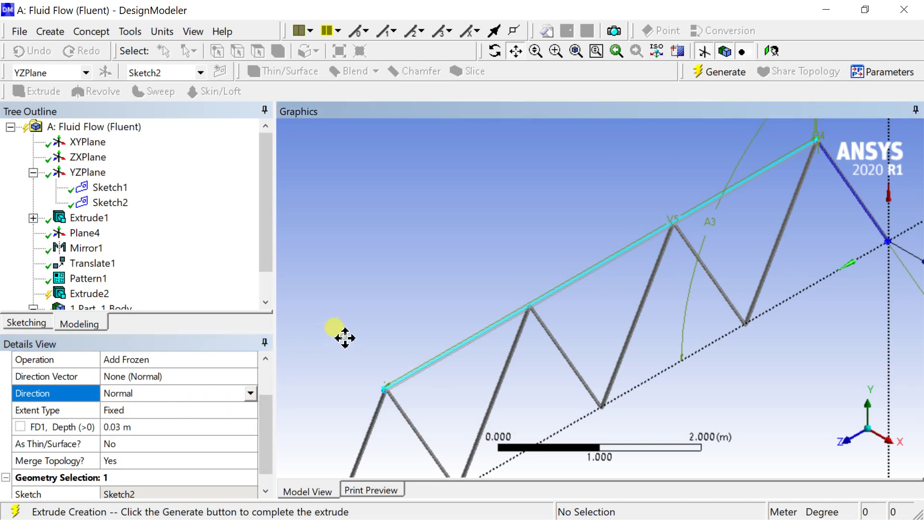
left_click_drag(340, 334, 237, 284)
left_click(717, 73)
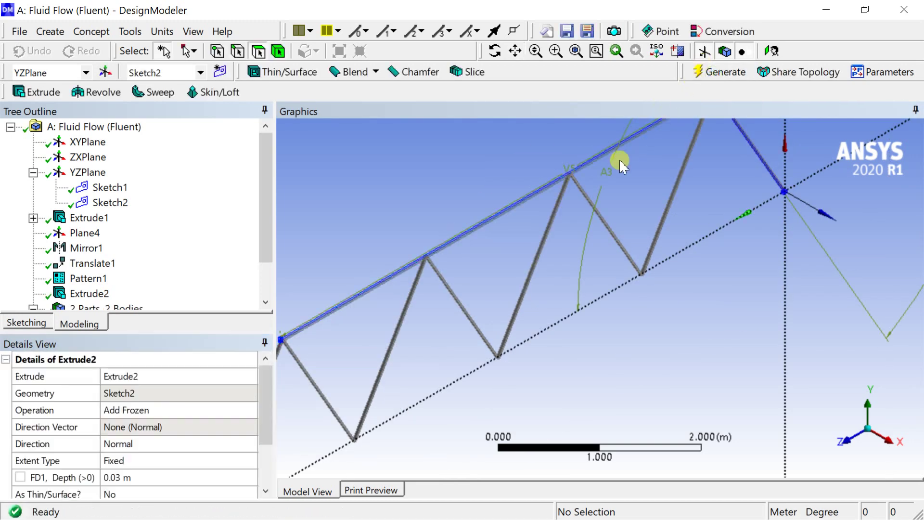
Inspect both Solid bodies, showing the beam's 0.003612 m³ volume and 6 faces, zoomed on the junction.
scroll(388, 279, "up", 3)
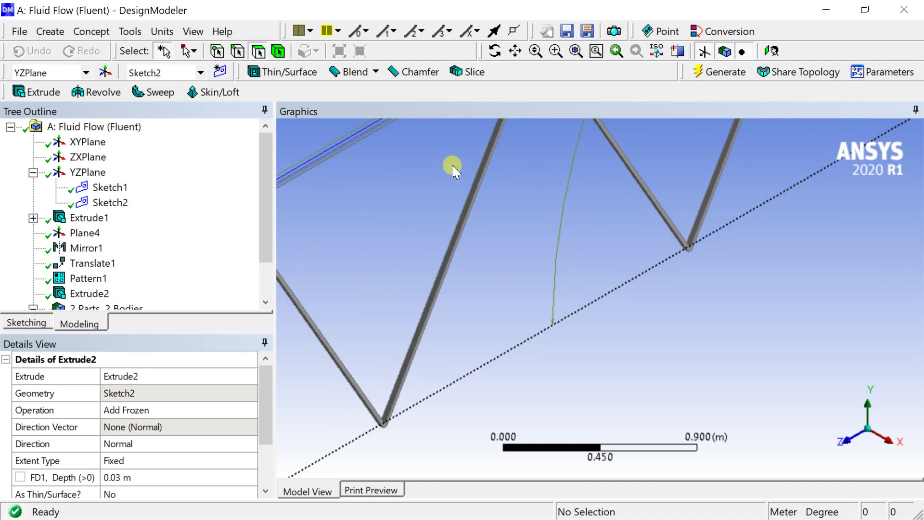
scroll(96, 288, "down", 1)
left_click(102, 279)
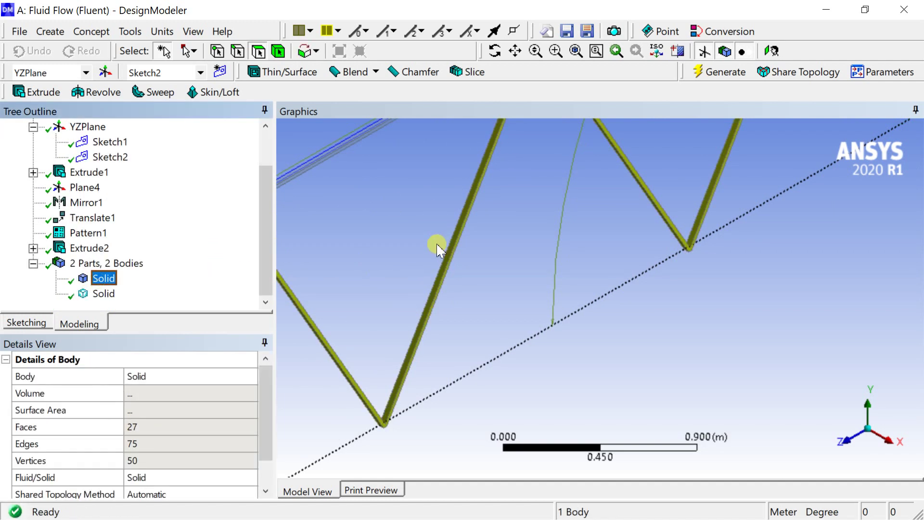
scroll(441, 243, "down", 2)
left_click(114, 296)
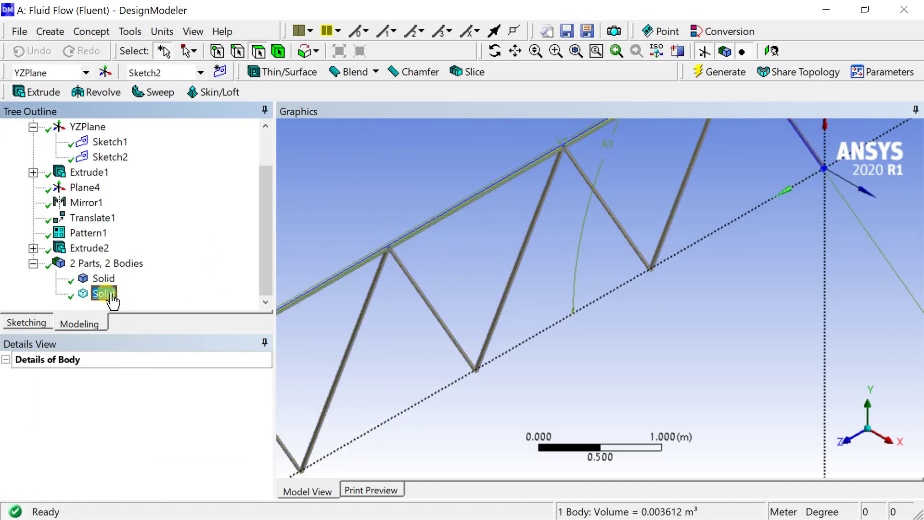
left_click(516, 50)
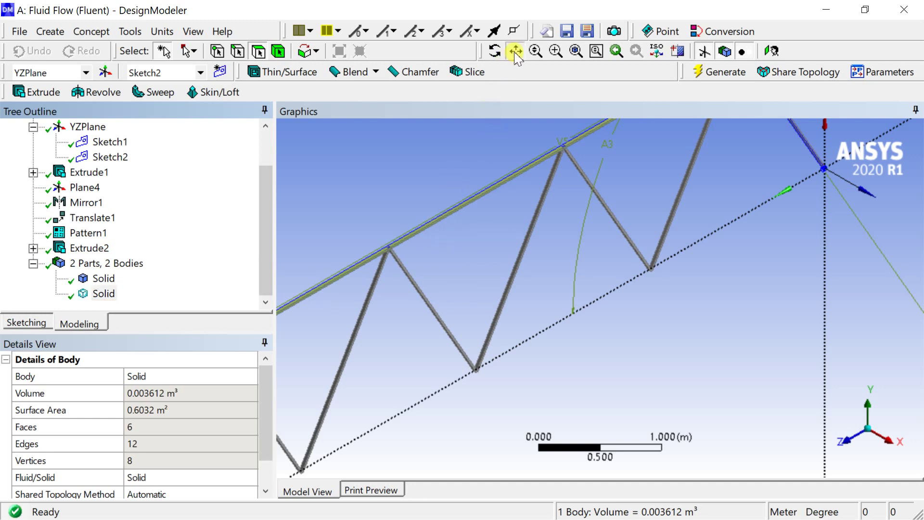
left_click_drag(486, 180, 598, 231)
scroll(568, 289, "up", 2)
scroll(558, 284, "up", 2)
left_click_drag(473, 276, 610, 279)
scroll(551, 275, "up", 4)
left_click_drag(554, 295, 556, 299)
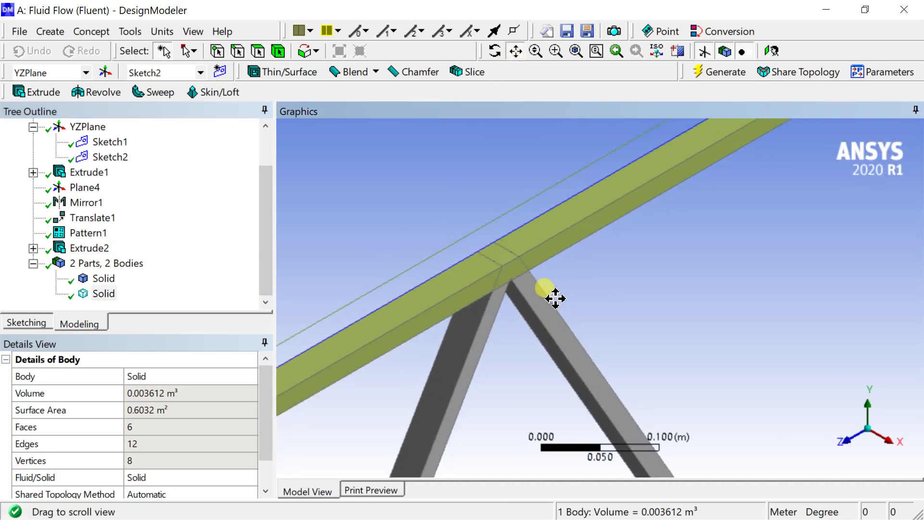
left_click(103, 292)
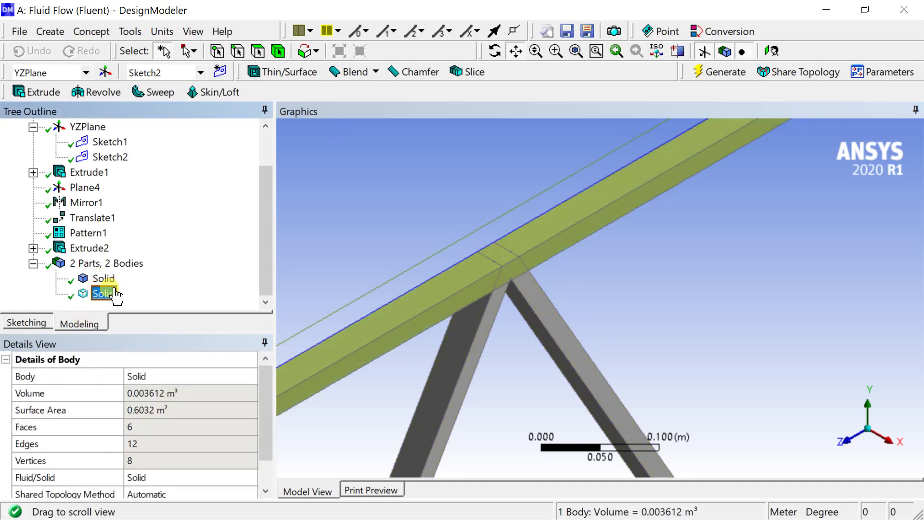
left_click(48, 31)
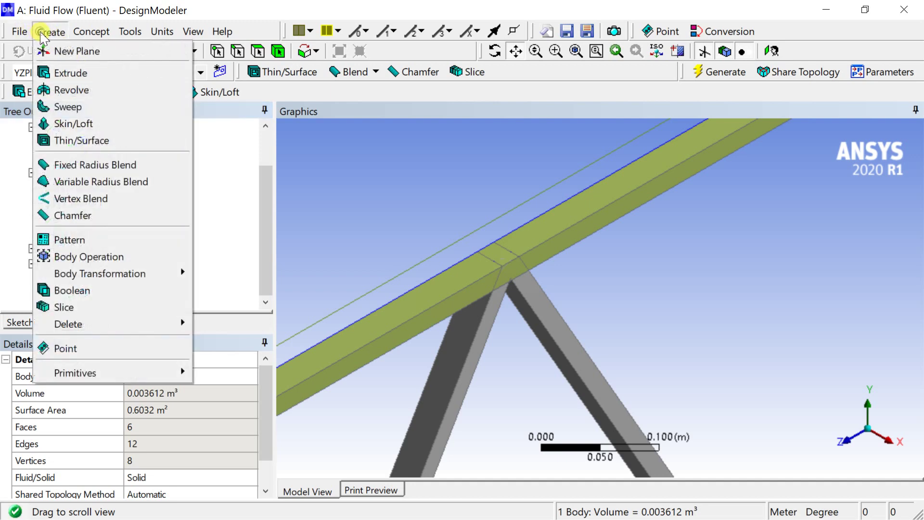
left_click(78, 291)
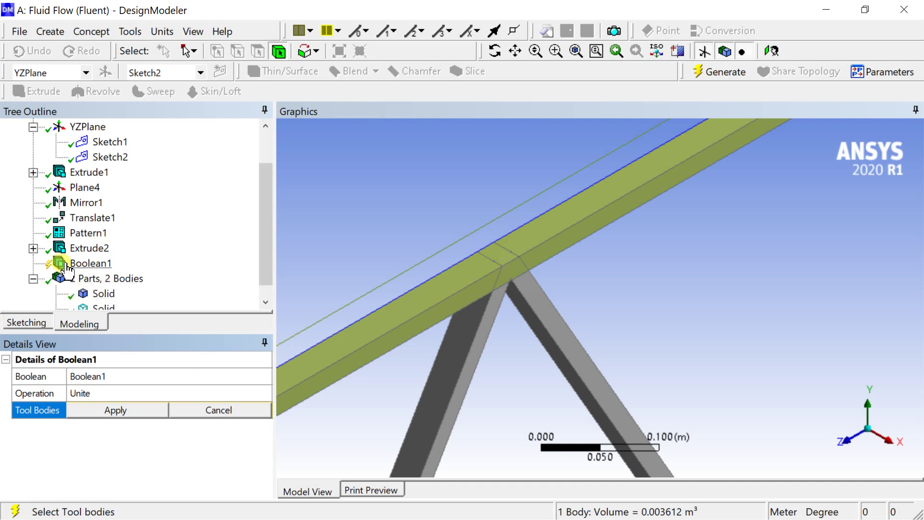
left_click(485, 284)
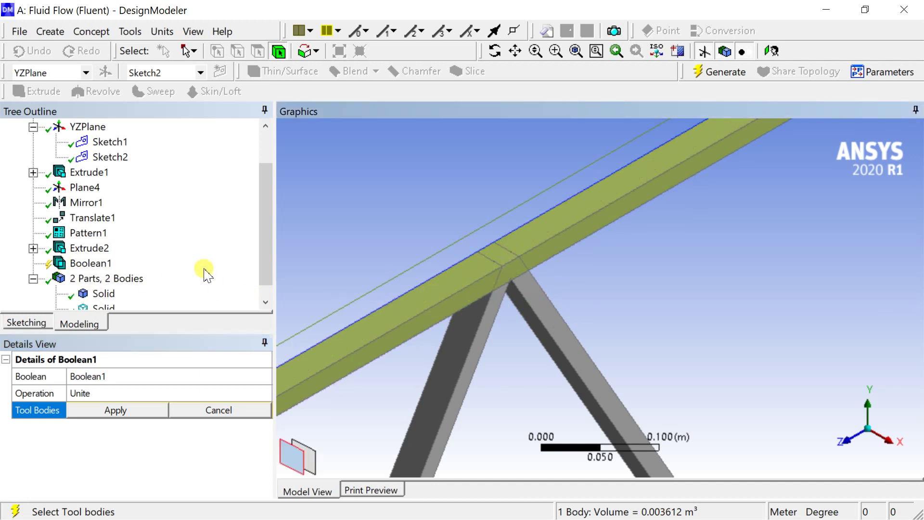
scroll(206, 271, "down", 1)
left_click(104, 279)
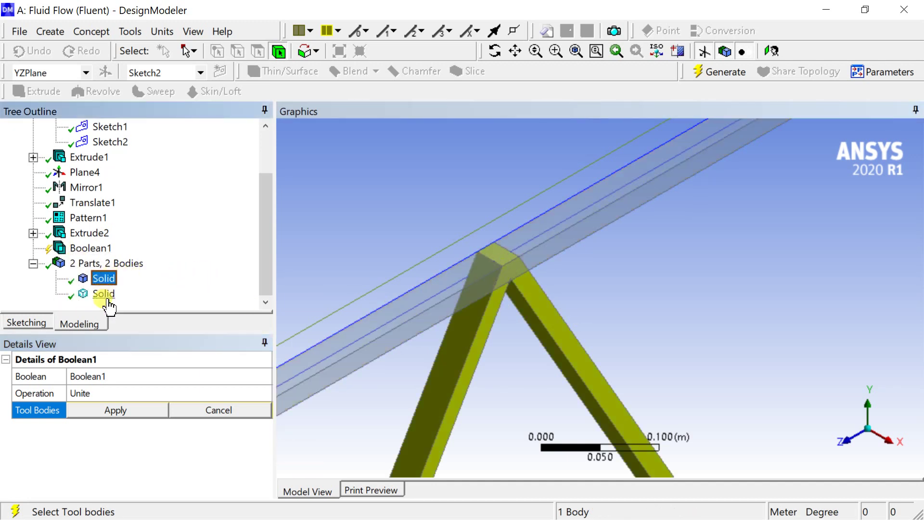
left_click(104, 294, "ctrl")
left_click(117, 411)
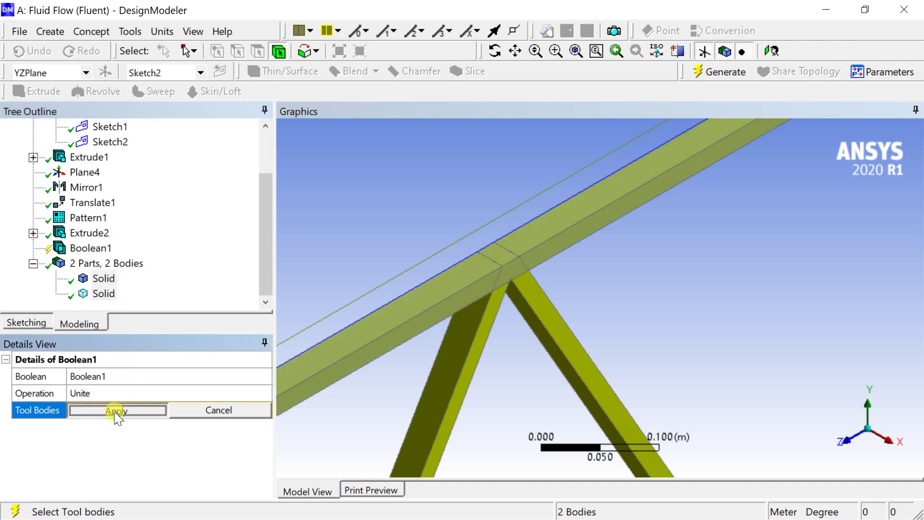
left_click(725, 72)
left_click(502, 252)
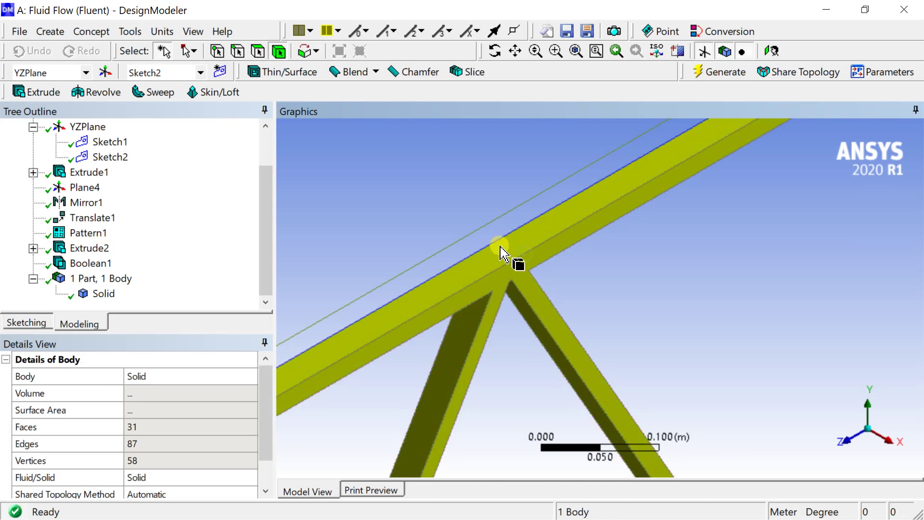
left_click(373, 233)
left_click(104, 294)
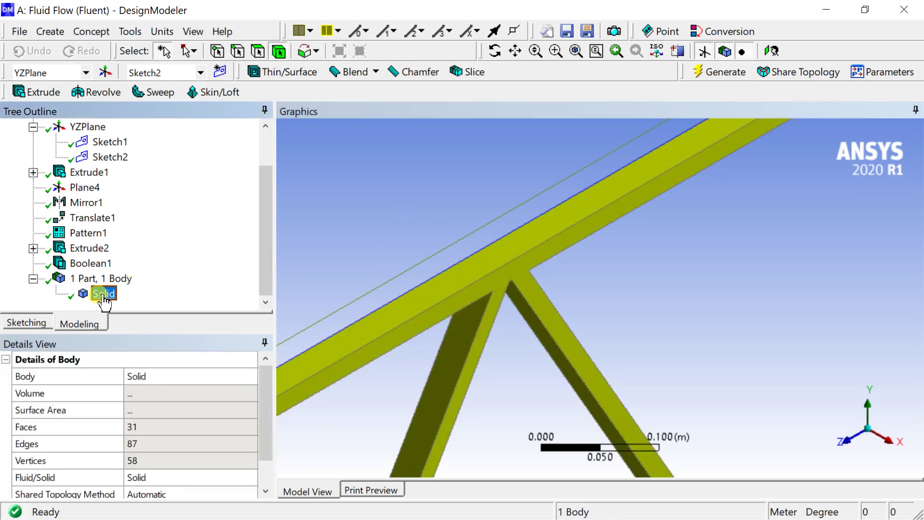
scroll(489, 279, "down", 10)
left_click(490, 275)
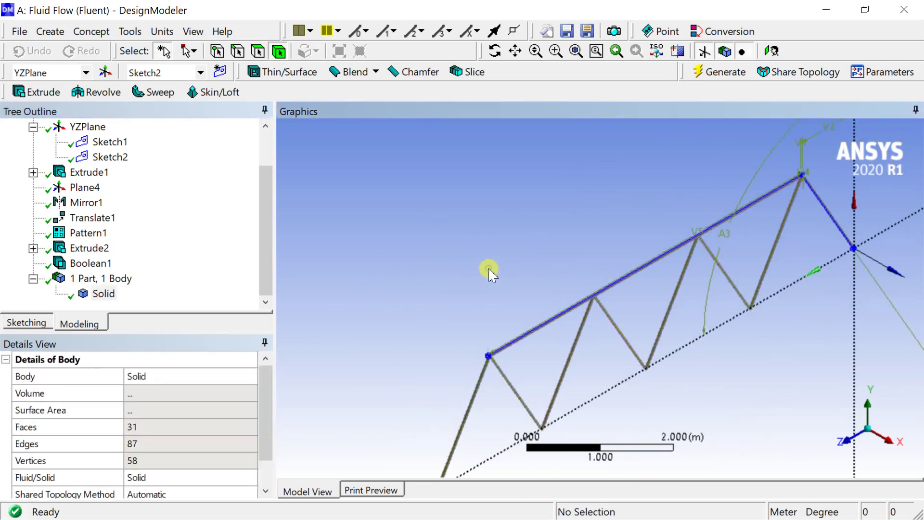
scroll(646, 299, "up", 4)
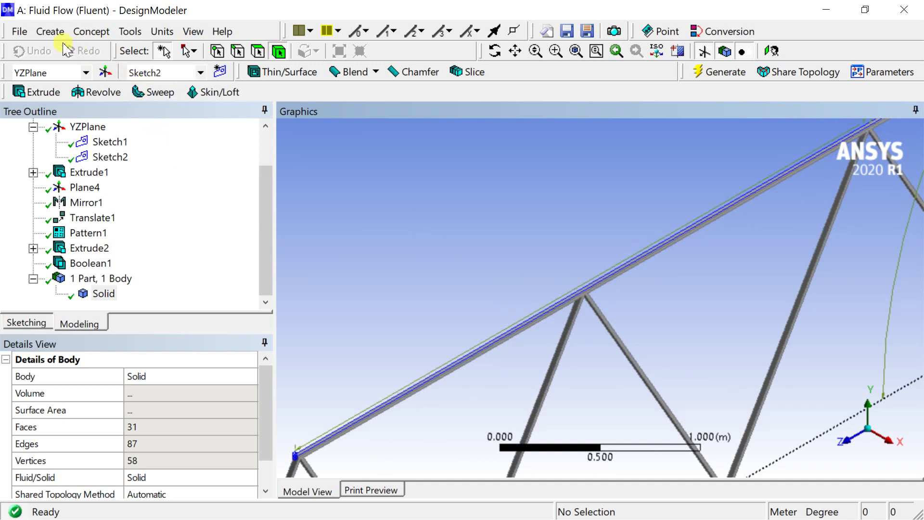
left_click(52, 32)
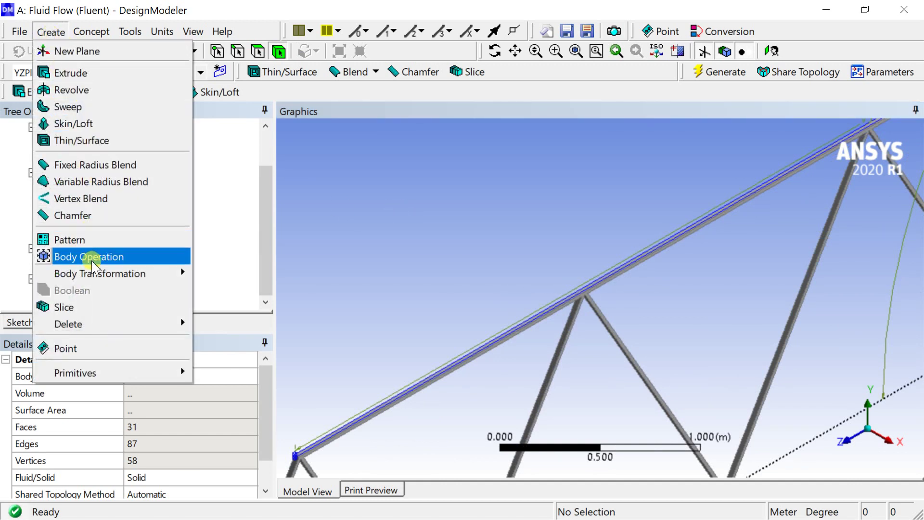
Start a linear pattern with the truss body as its geometry.
left_click(103, 241)
scroll(409, 270, "down", 4)
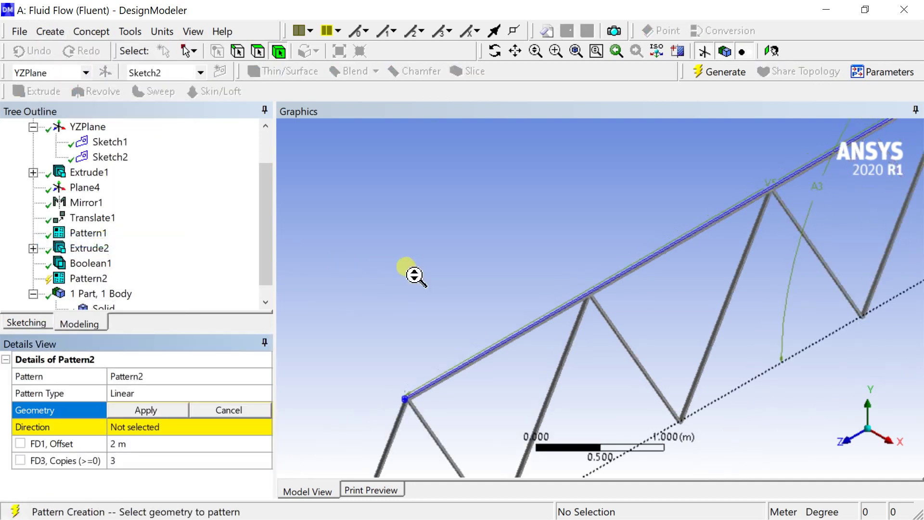
left_click(485, 377)
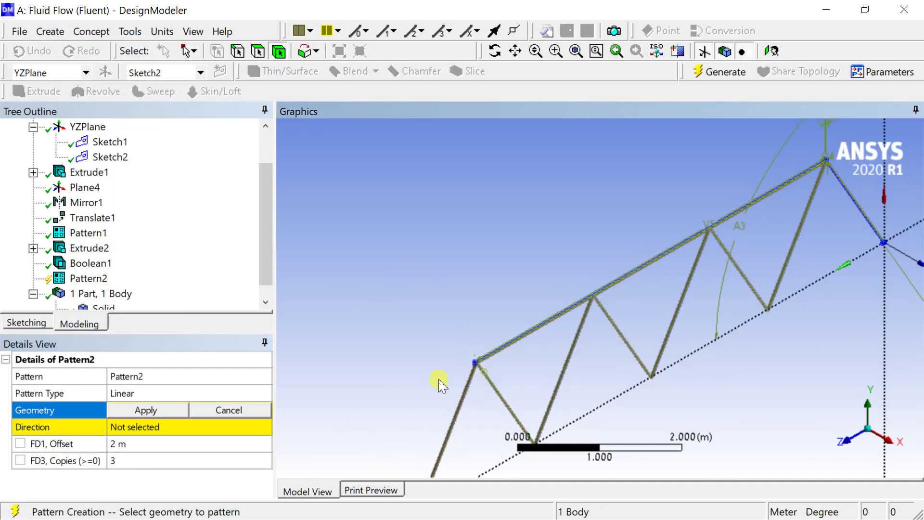
left_click(160, 399)
left_click(147, 428)
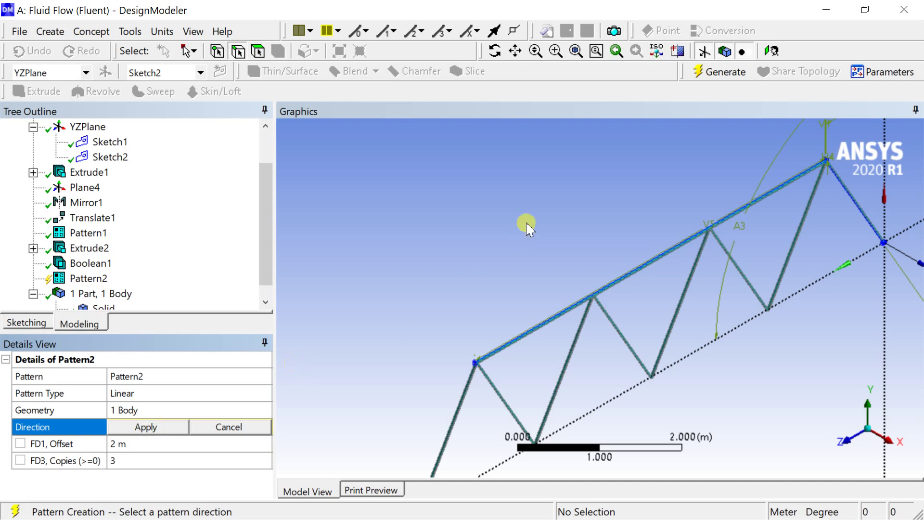
left_click(516, 51)
left_click_drag(614, 247, 330, 355)
scroll(507, 341, "up", 2)
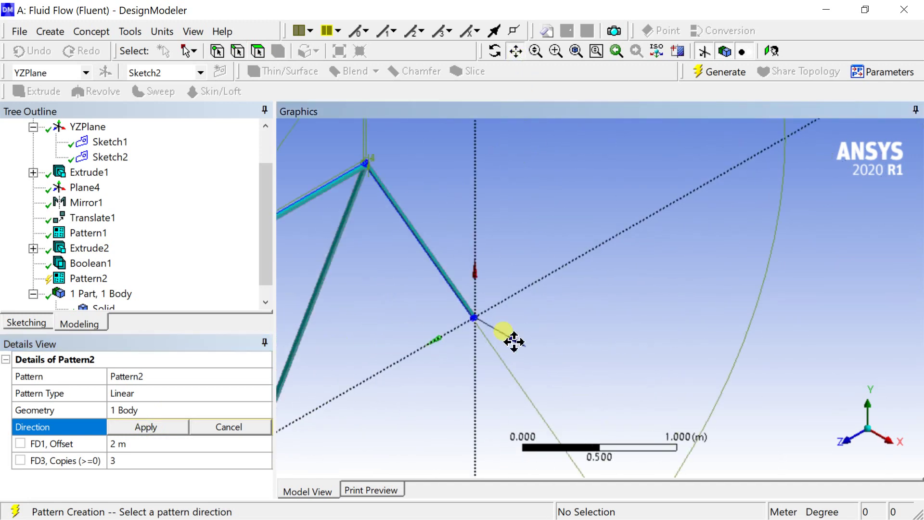
left_click_drag(486, 327, 500, 300)
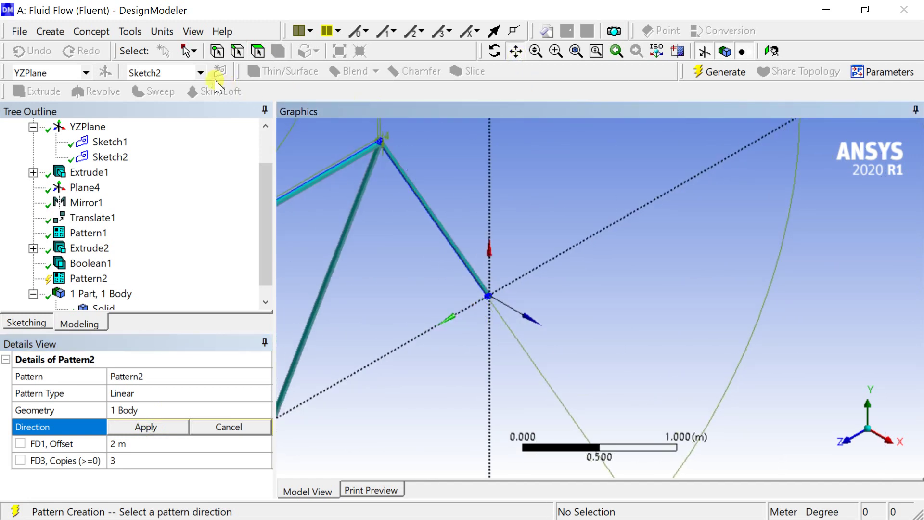
Set the pattern direction to the dotted axis edge on the XYPlane.
left_click(86, 73)
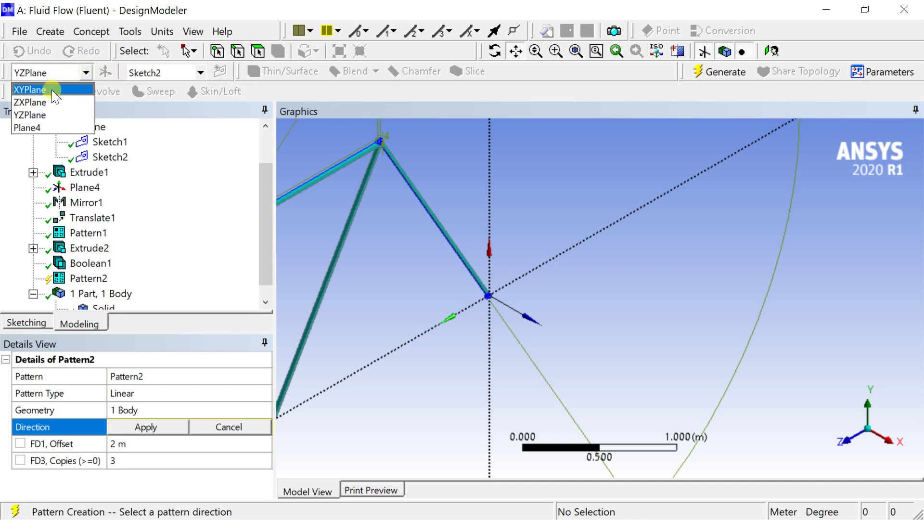
left_click(52, 90)
scroll(475, 272, "down", 3)
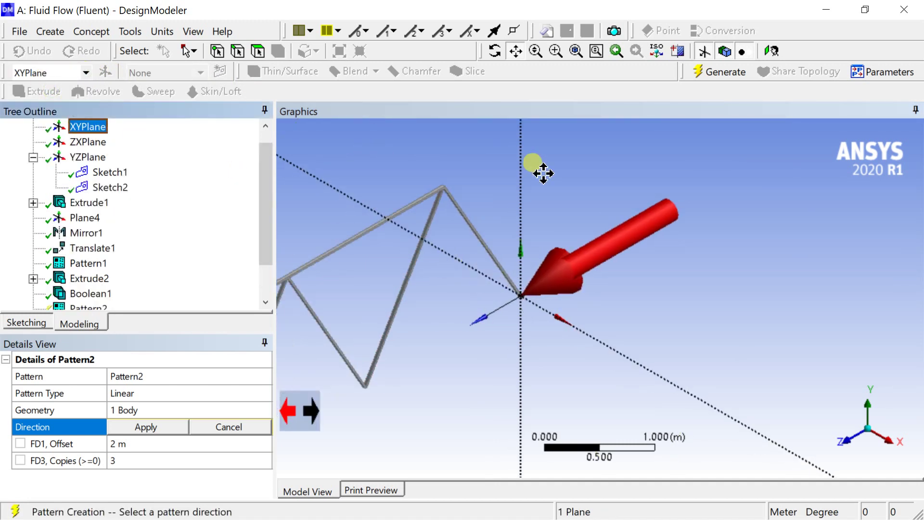
left_click(238, 51)
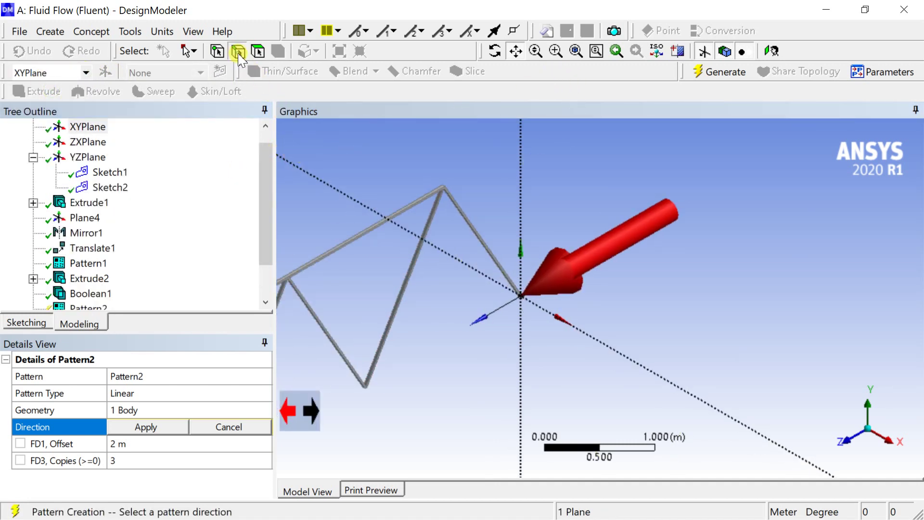
left_click(484, 275)
left_click(487, 278)
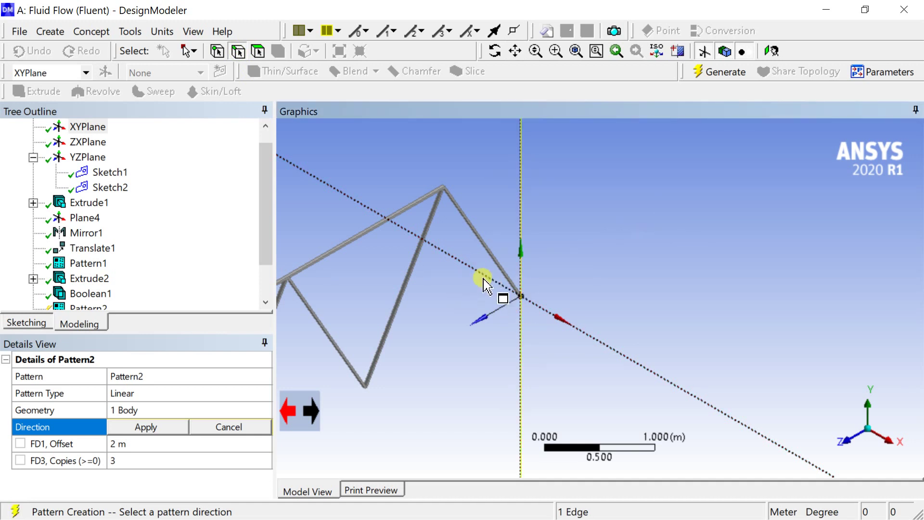
left_click(148, 427)
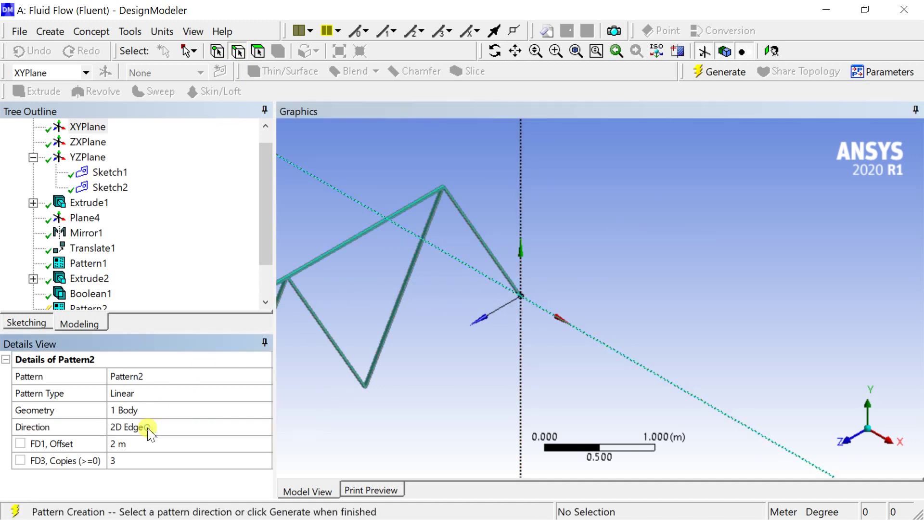
Give the pattern a 2 m offset with 1 copy and generate Pattern2.
left_click(147, 448)
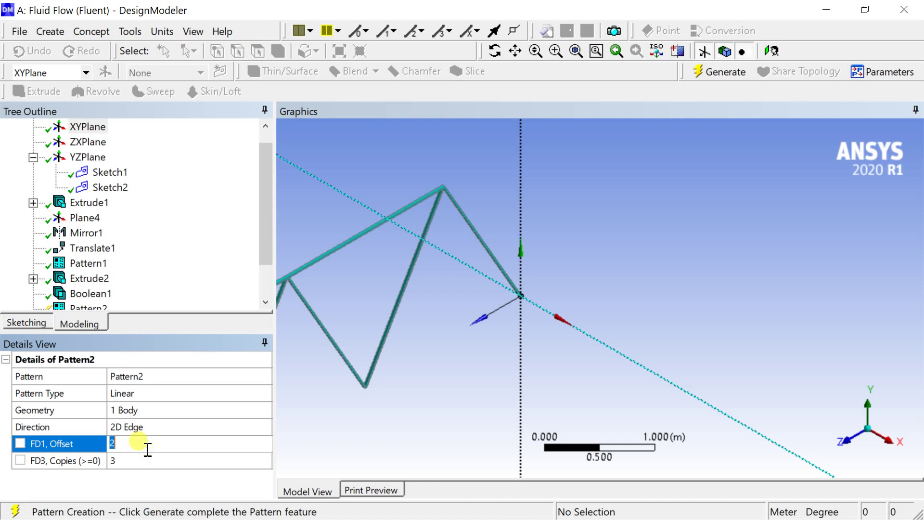
scroll(431, 364, "down", 3)
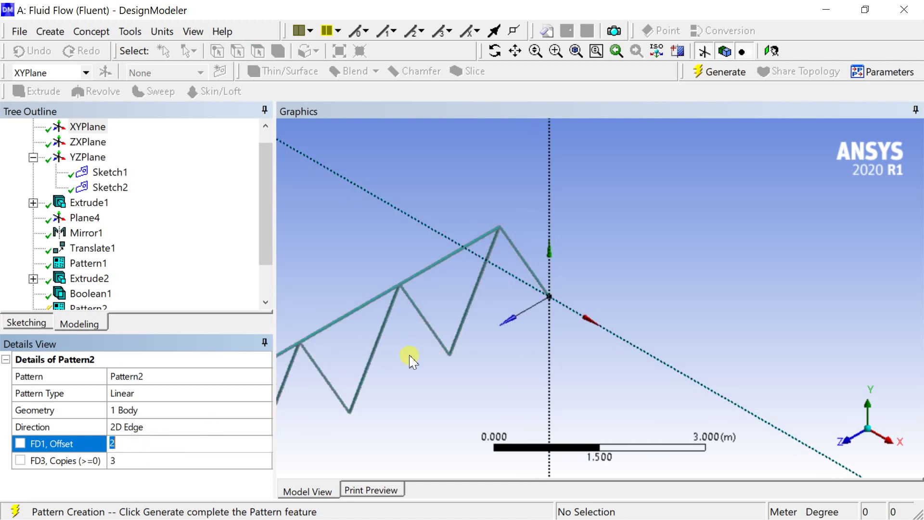
left_click(187, 461)
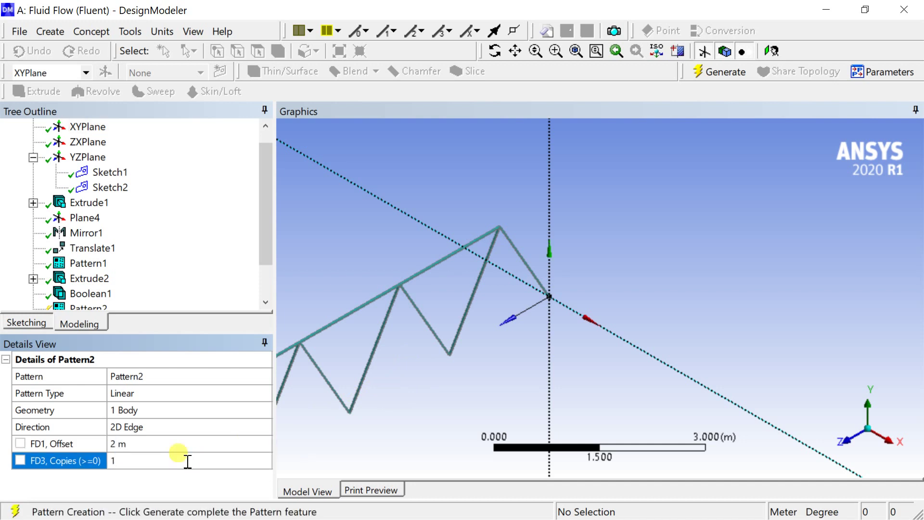
scroll(495, 172, "down", 2)
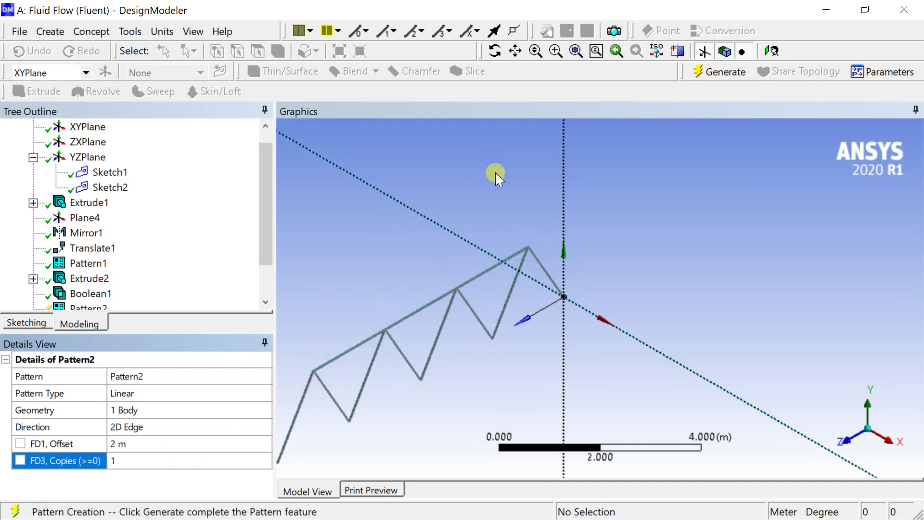
scroll(495, 171, "down", 1)
left_click(712, 76)
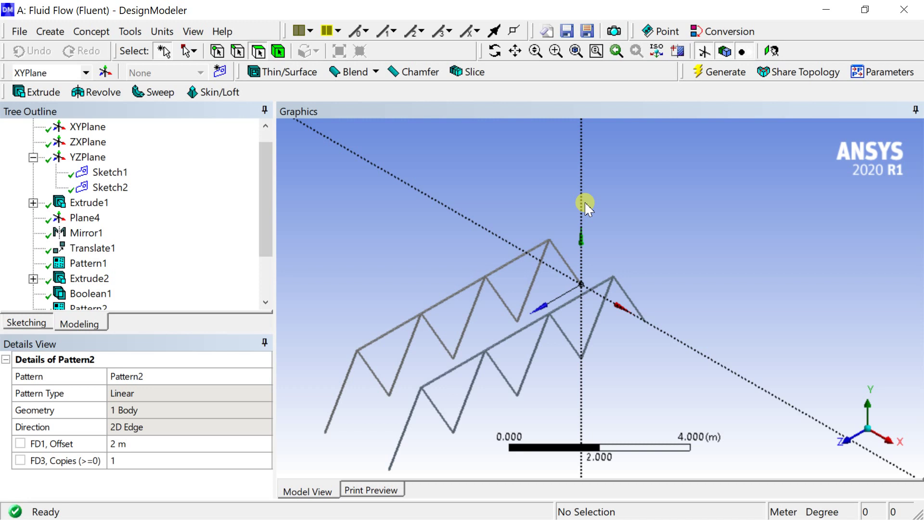
Check the two resulting Solid bodies in the Tree Outline.
scroll(144, 262, "down", 2)
left_click(103, 278)
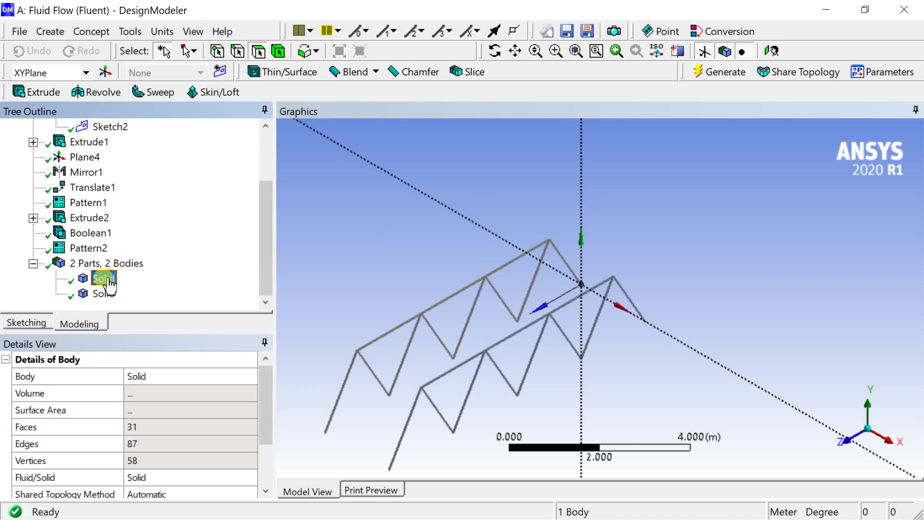
left_click(104, 294)
scroll(481, 347, "up", 5)
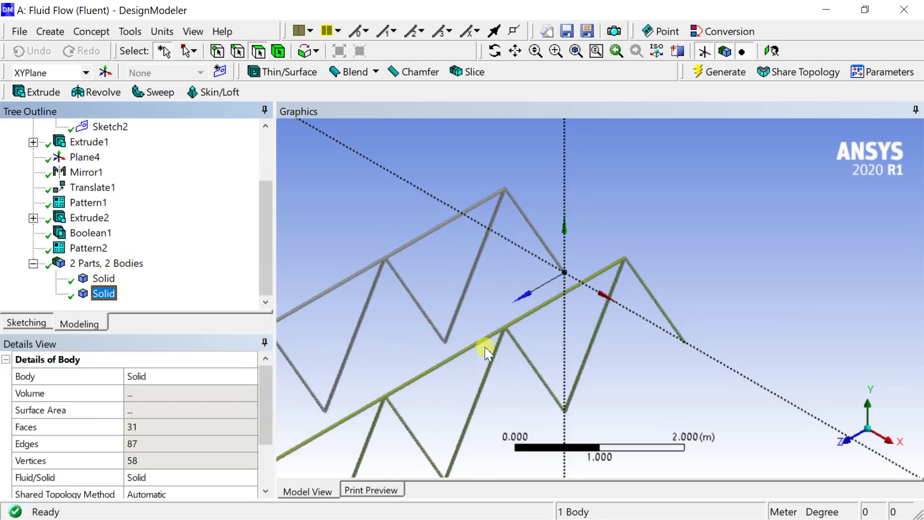
left_click(102, 280)
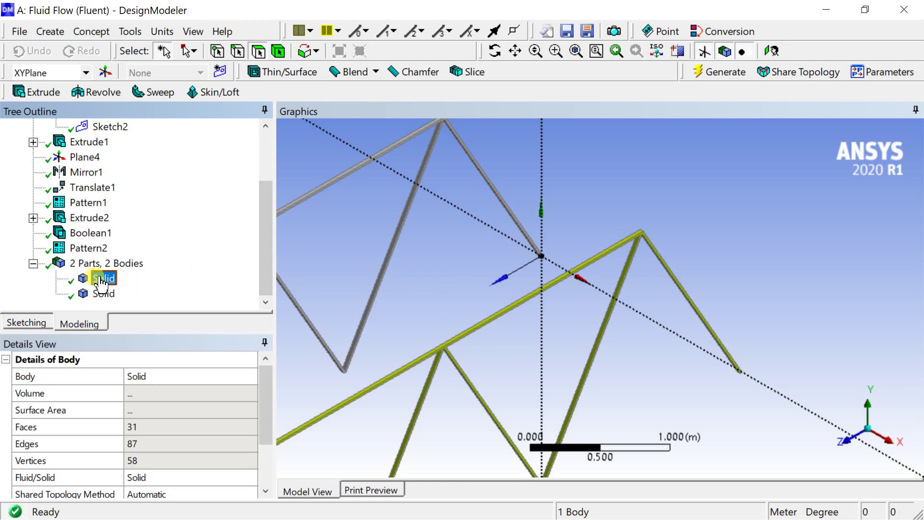
left_click(104, 295)
scroll(103, 294, "up", 2)
left_click(91, 158)
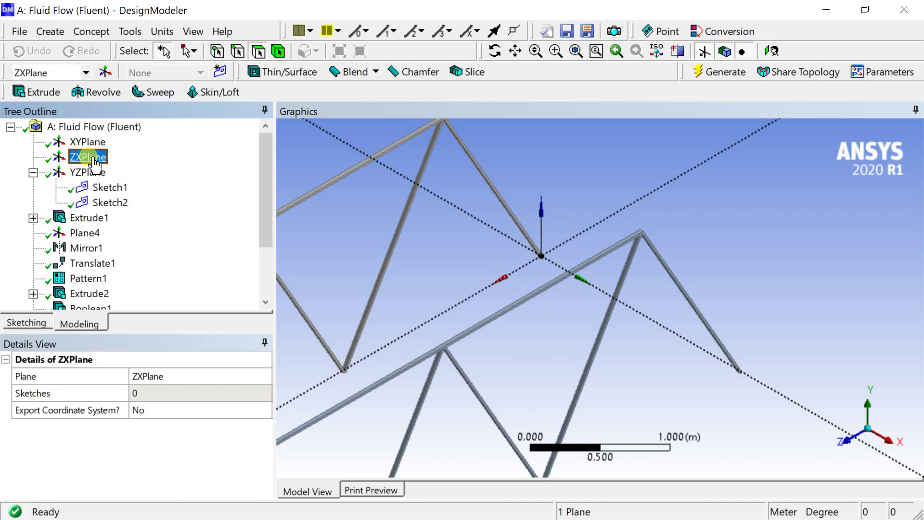
Look normal to the ZXPlane, frame the view, and ready the Rectangle sketch tool.
right_click(94, 164)
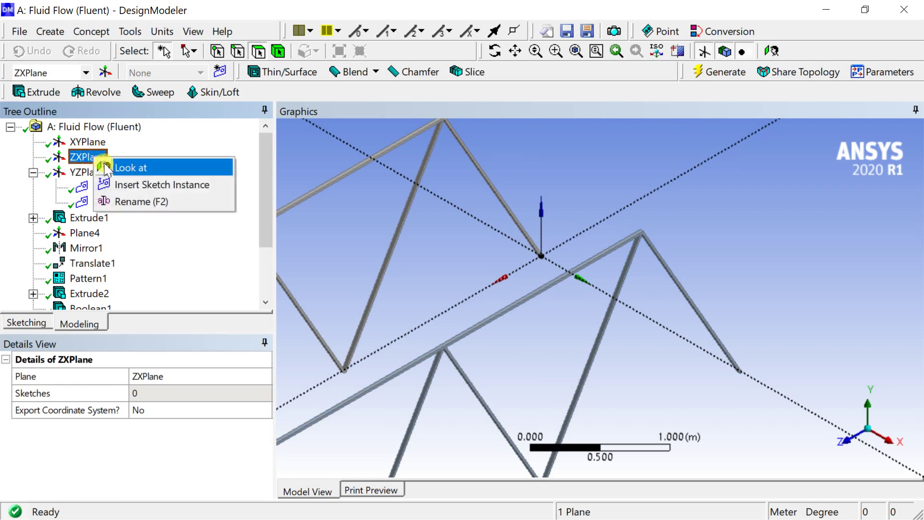
left_click(108, 165)
scroll(621, 272, "up", 6)
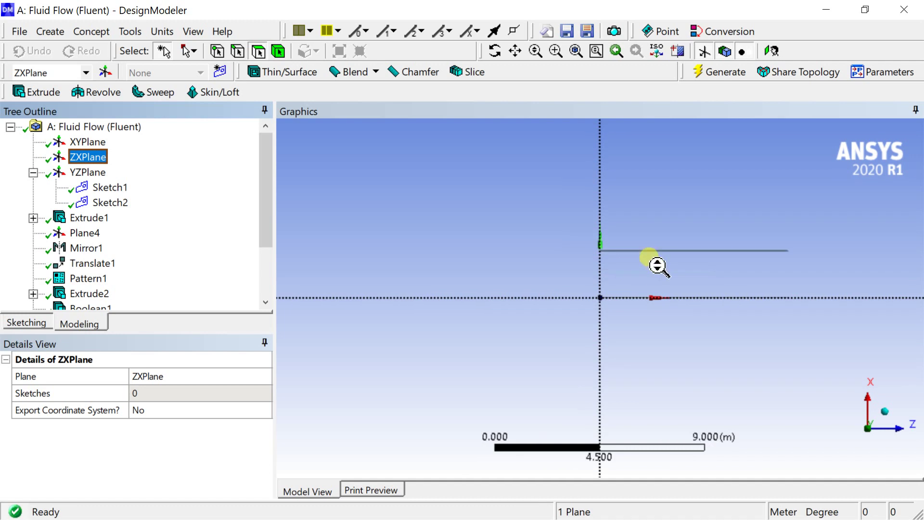
left_click(515, 51)
left_click_drag(619, 194, 442, 221)
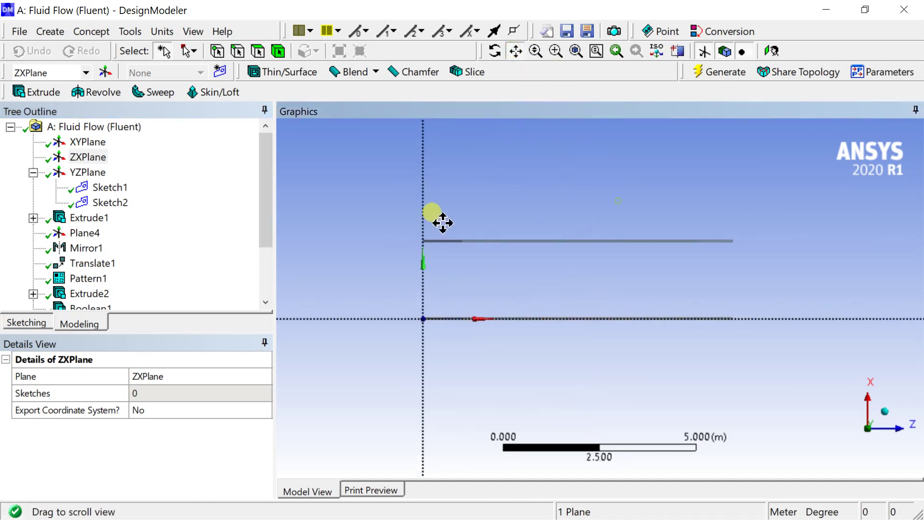
scroll(501, 256, "up", 3)
left_click_drag(502, 255, 614, 267)
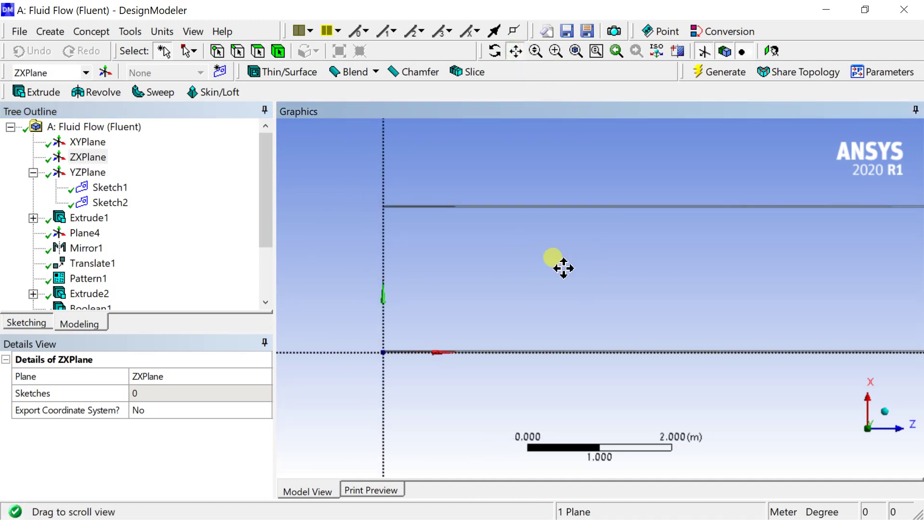
left_click(33, 320)
left_click(43, 226)
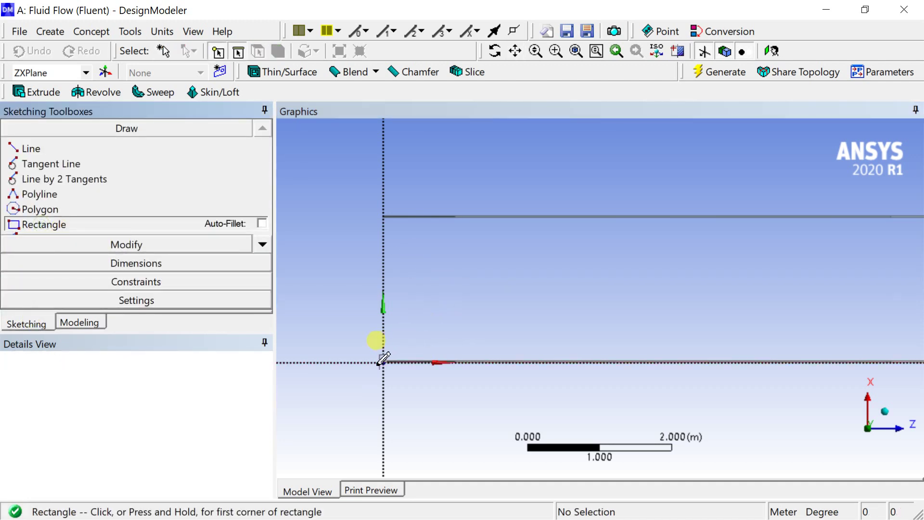
Frame the origin on the ZXPlane with the Rectangle tool selected.
scroll(374, 376, "up", 3)
scroll(355, 385, "down", 2)
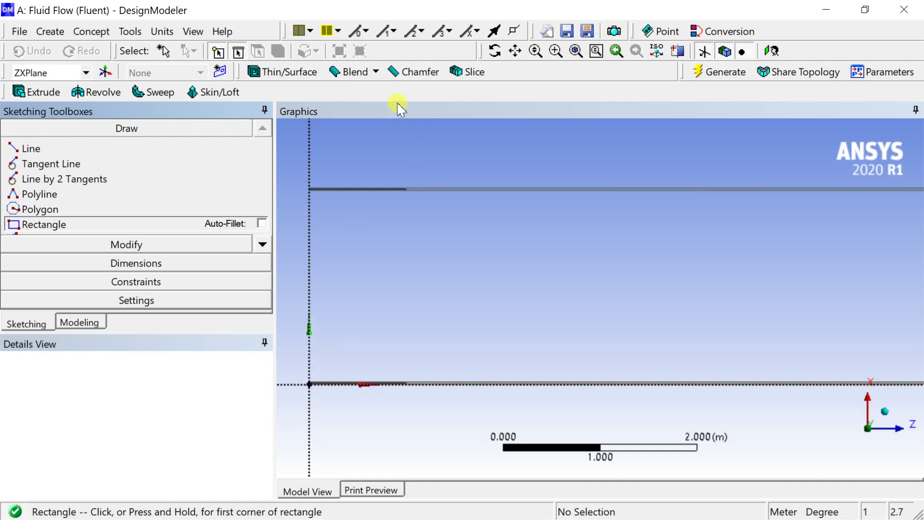
left_click(515, 51)
left_click_drag(439, 275, 485, 284)
scroll(485, 284, "up", 2)
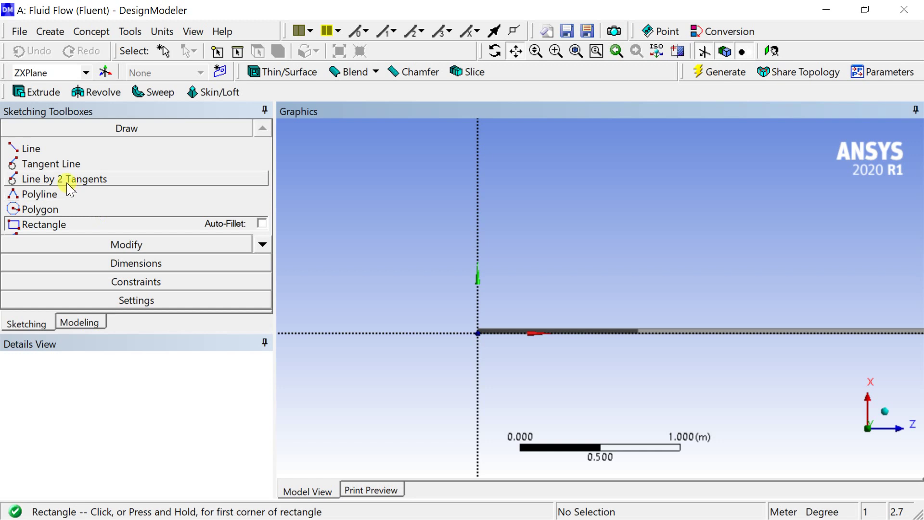
left_click(52, 210)
left_click(56, 224)
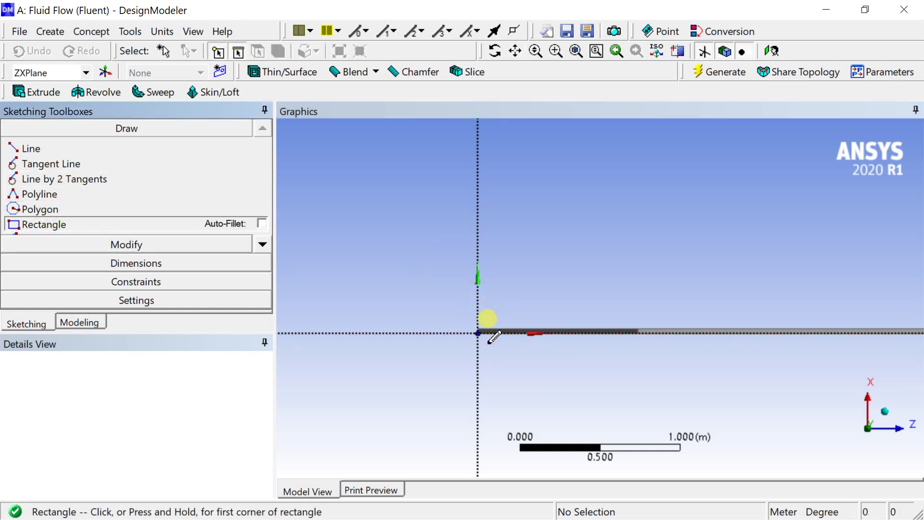
Draw Sketch3's rectangle from the origin to an opposite corner and reframe it.
left_click(478, 333)
scroll(584, 301, "down", 6)
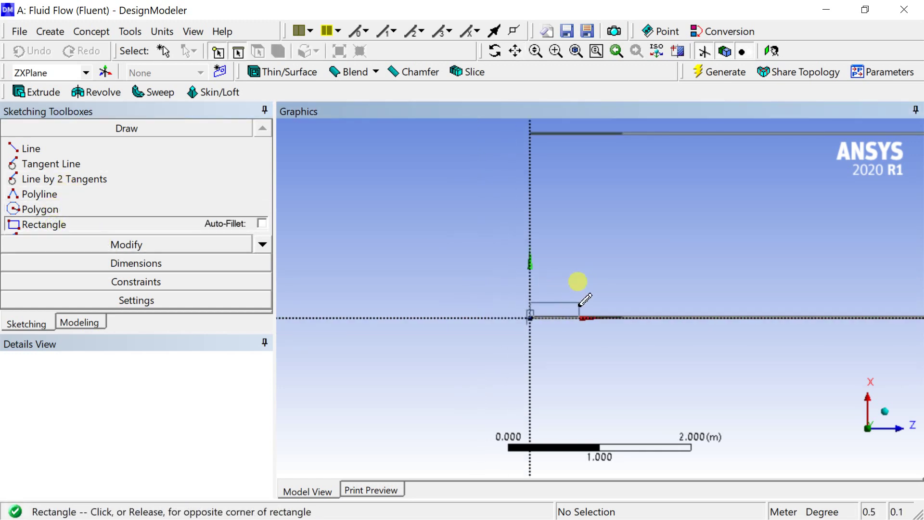
left_click(760, 258)
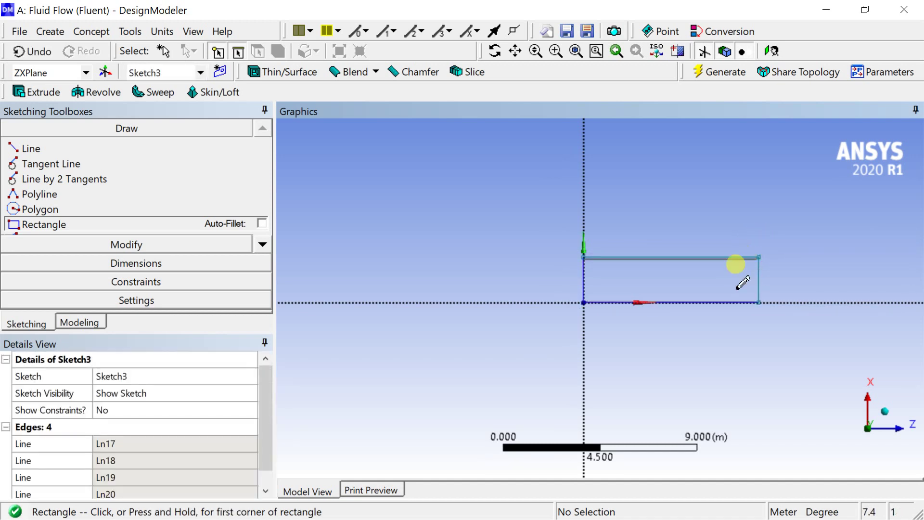
scroll(646, 234, "up", 3)
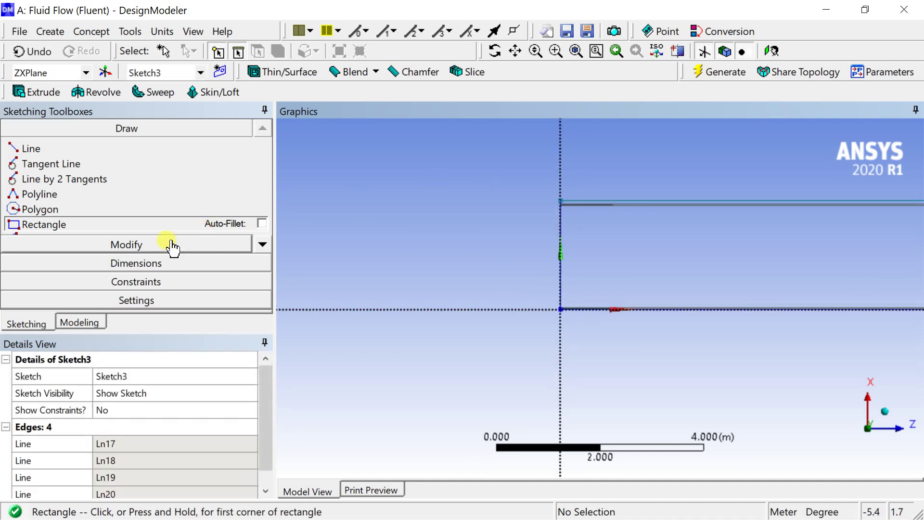
left_click(515, 51)
mouse_move(536, 210)
left_mouse_down()
mouse_move(434, 268)
mouse_move(413, 252)
mouse_move(428, 260)
left_mouse_up()
scroll(427, 262, "up", 1)
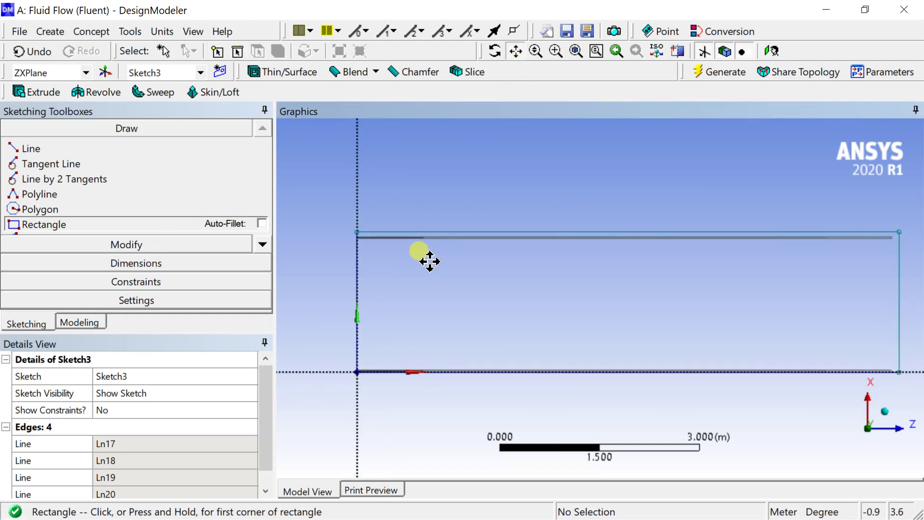
Add a height dimension on the rectangle's left edge and a length dimension on its top edge.
left_click(180, 265)
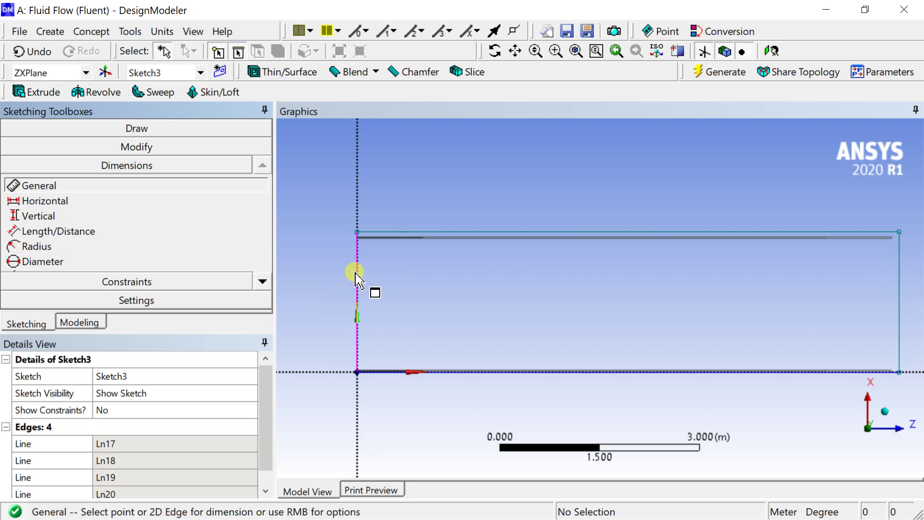
left_click(357, 268)
left_click(329, 256)
left_click(407, 233)
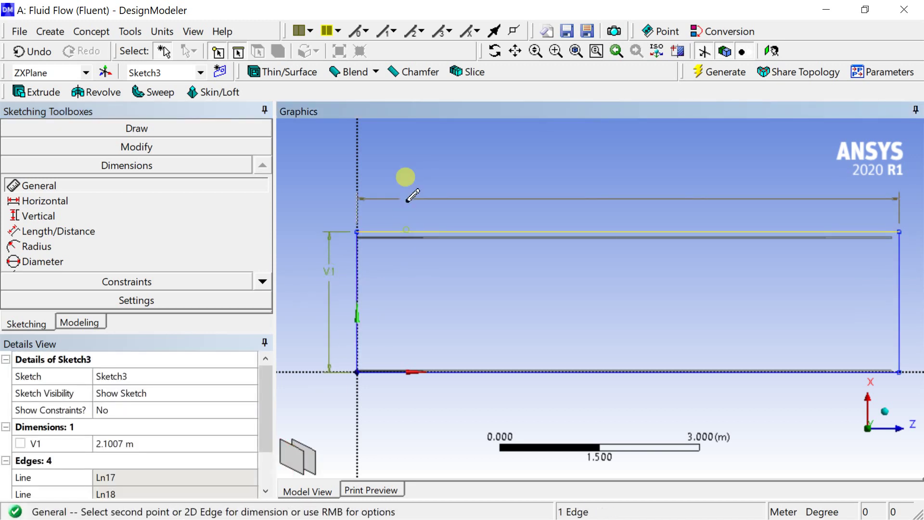
left_click(406, 194)
Enter 8.03 m for H2 and 2.02 m for V1.
left_click(144, 442)
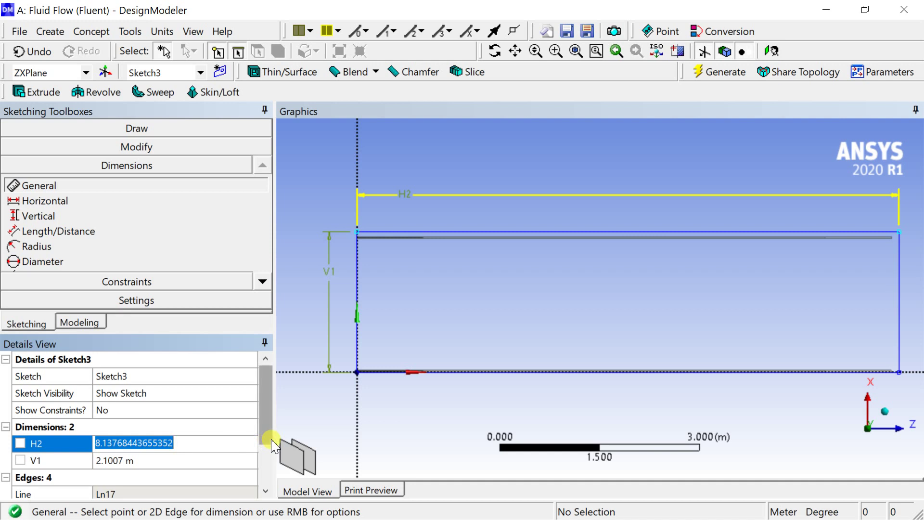
type("8.")
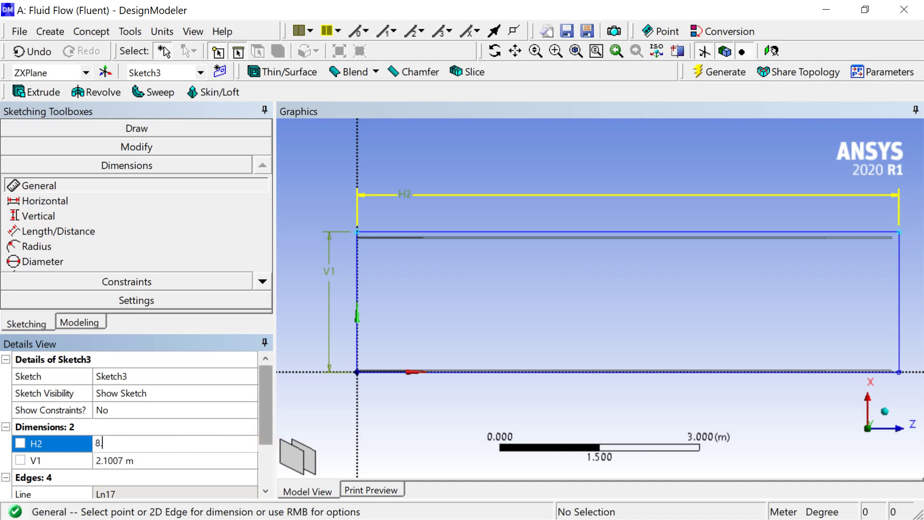
type("03")
key("Return")
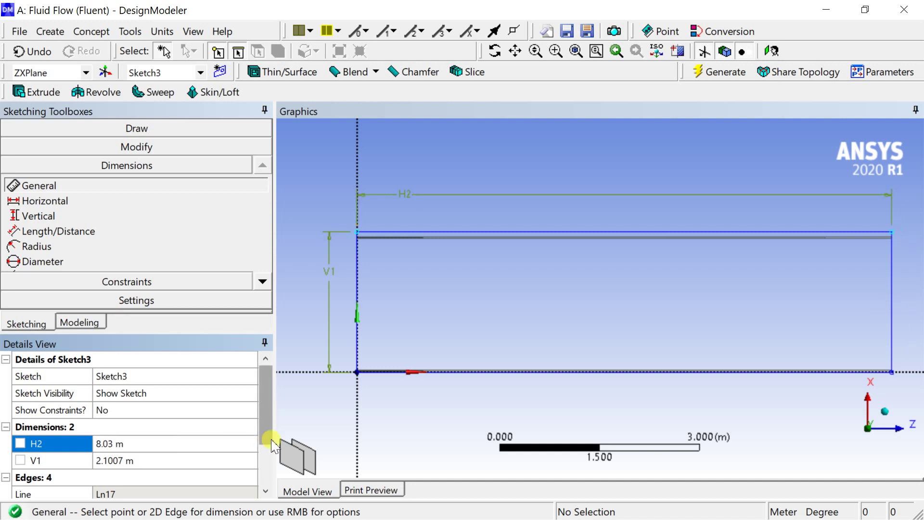
left_click(158, 461)
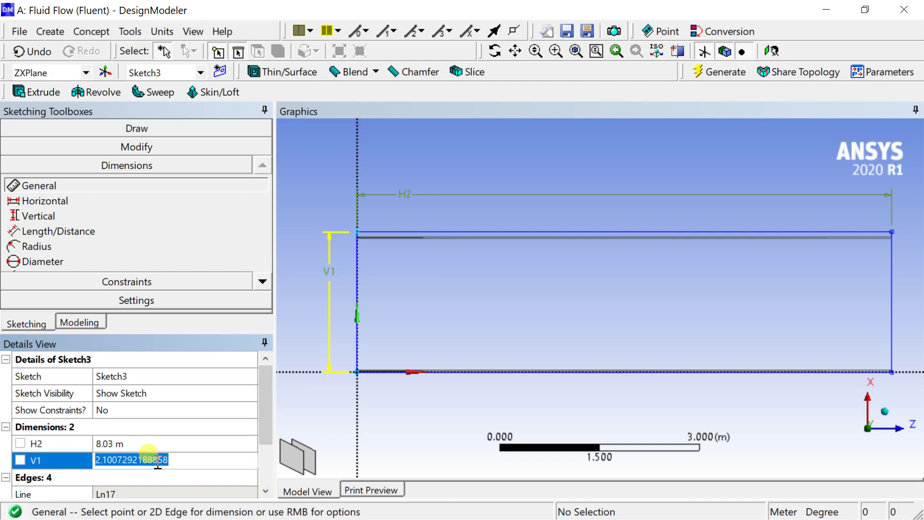
type("2.02")
key("Return")
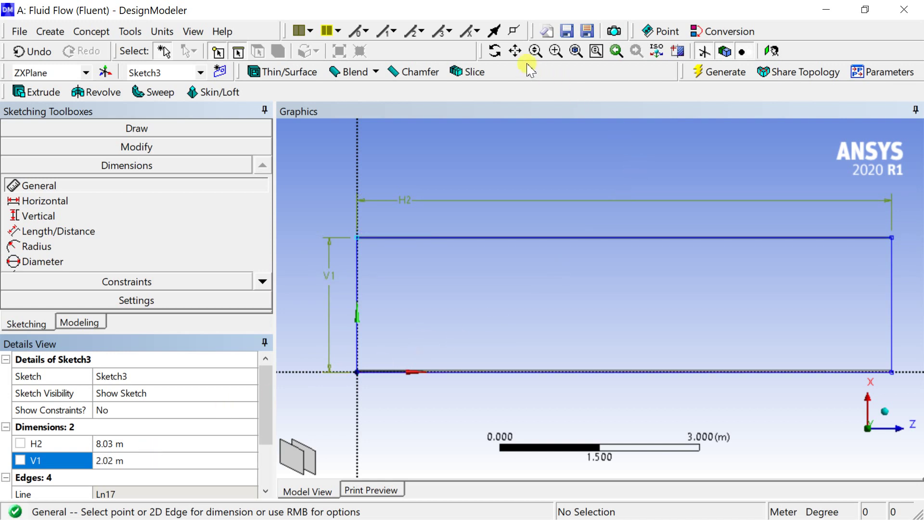
Correct the V1 height to 2.03 m.
left_click(515, 51)
left_click_drag(391, 239, 472, 246)
scroll(472, 246, "up", 6)
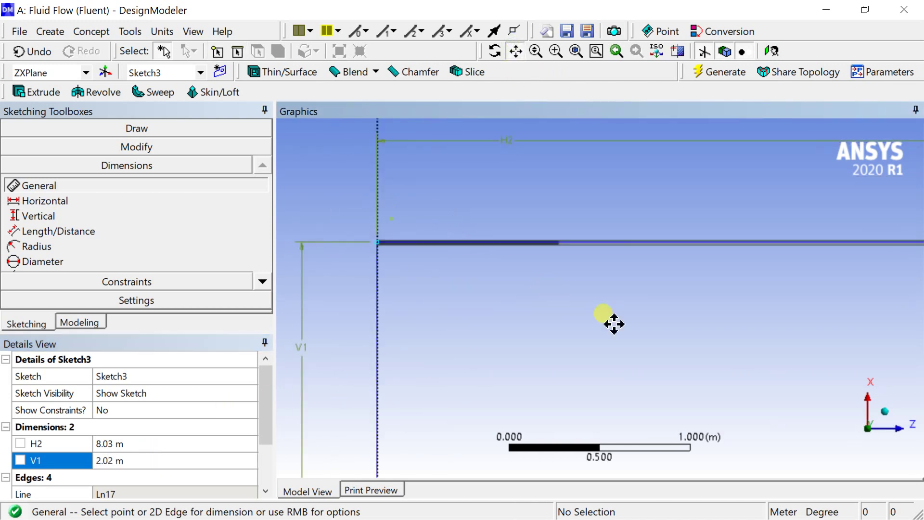
left_click_drag(404, 302, 566, 322)
scroll(505, 289, "up", 2)
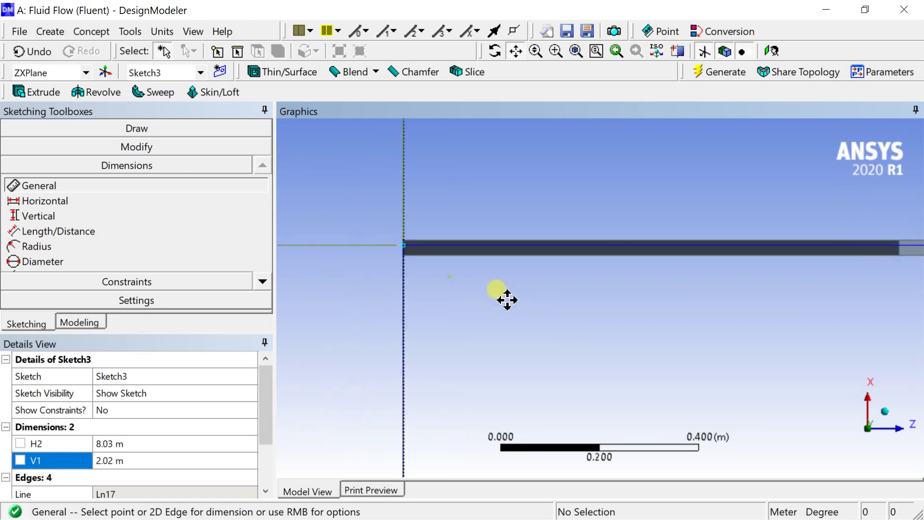
left_click(107, 460)
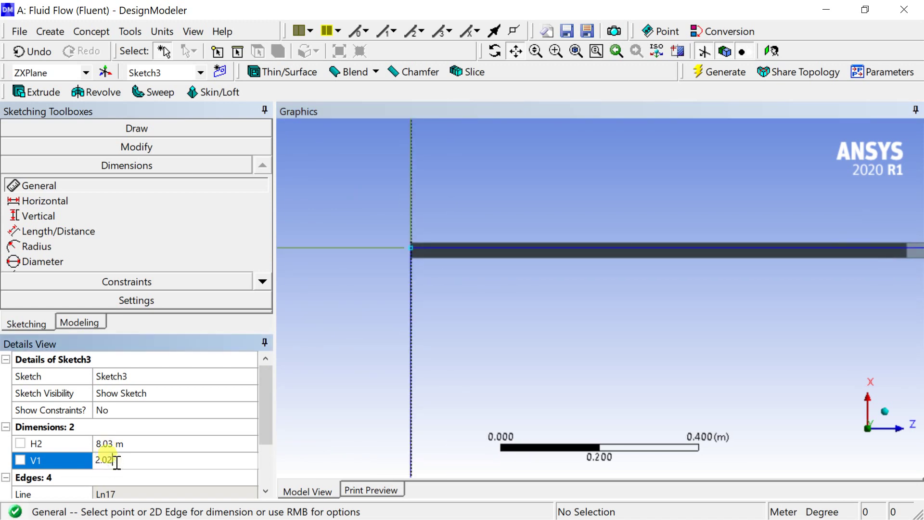
type("2.03")
key("Return")
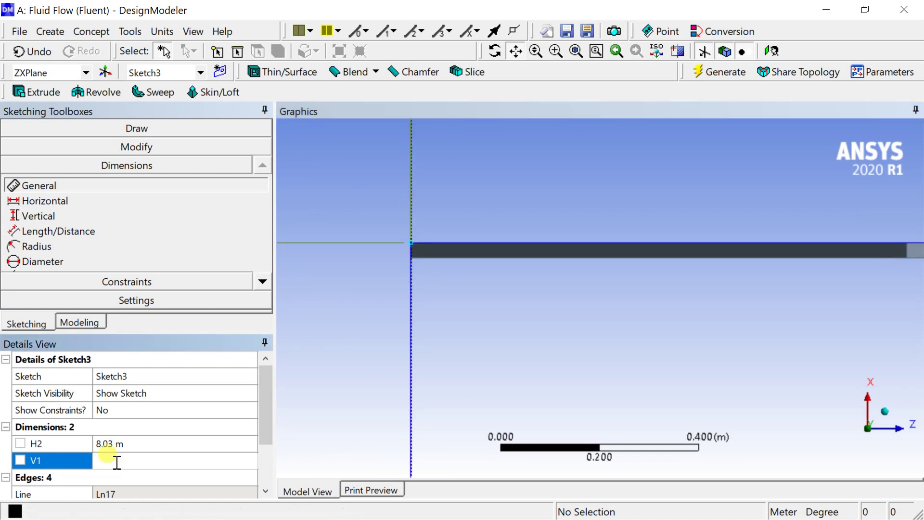
Correct the H2 length to 8.02 m and regenerate the model.
scroll(404, 338, "down", 3)
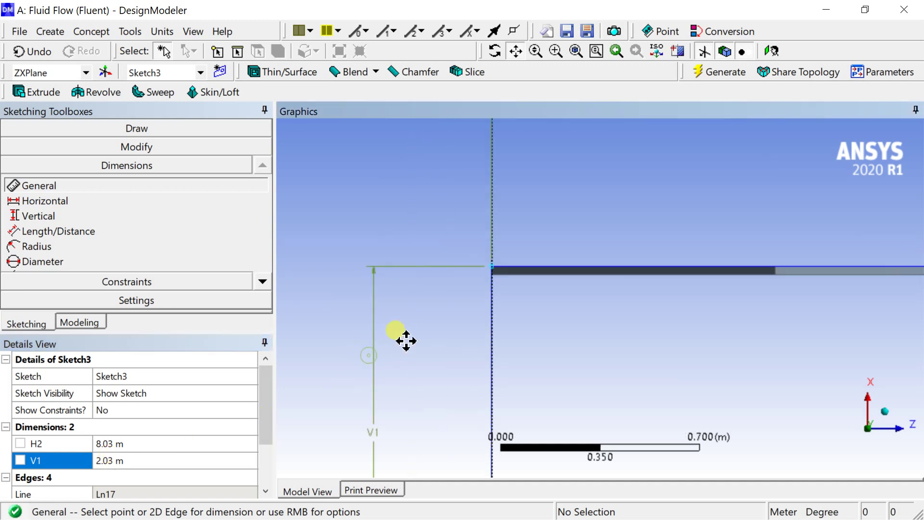
mouse_move(639, 347)
left_mouse_down()
mouse_move(176, 296)
mouse_move(593, 337)
left_mouse_up()
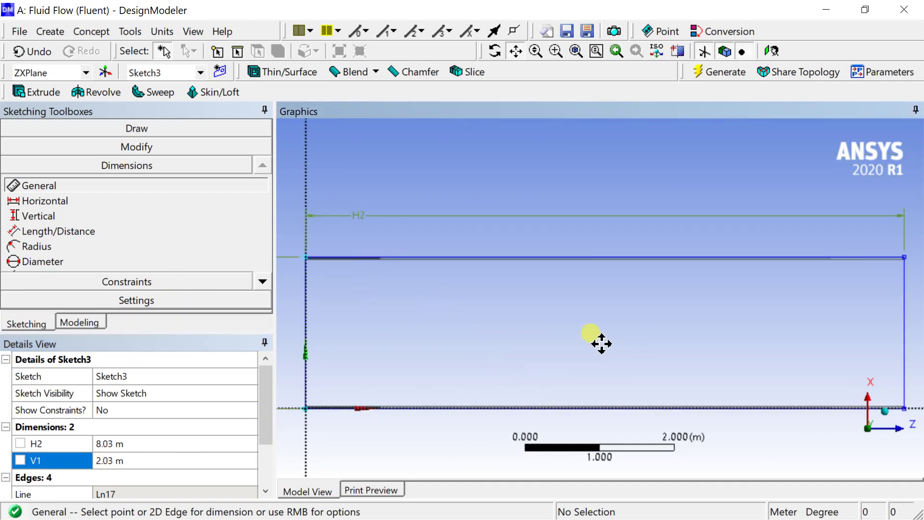
mouse_move(592, 337)
middle_mouse_down("shift")
mouse_move(492, 334)
mouse_move(651, 294)
mouse_move(655, 260)
mouse_move(681, 247)
mouse_move(457, 322)
mouse_move(602, 248)
mouse_move(582, 300)
mouse_move(595, 240)
mouse_move(584, 279)
middle_mouse_up("shift")
left_click(102, 463)
left_click(126, 444)
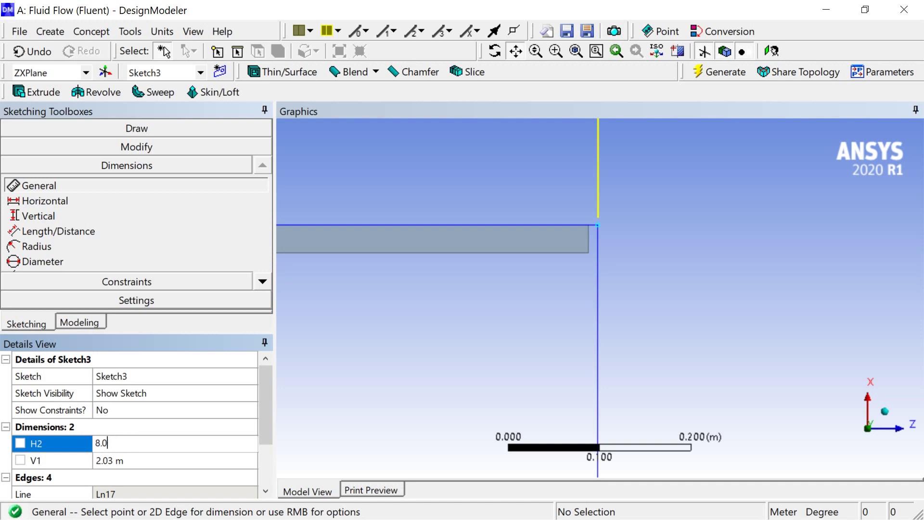
key("Return")
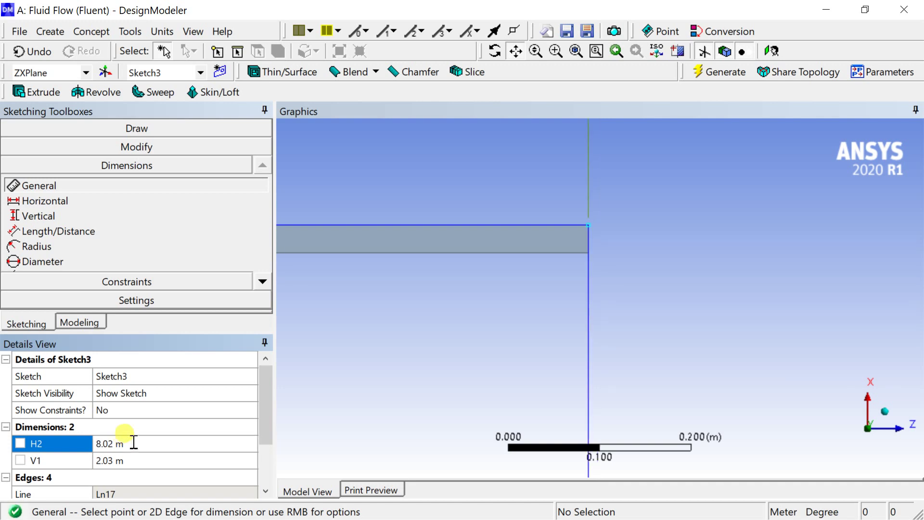
left_click(711, 73)
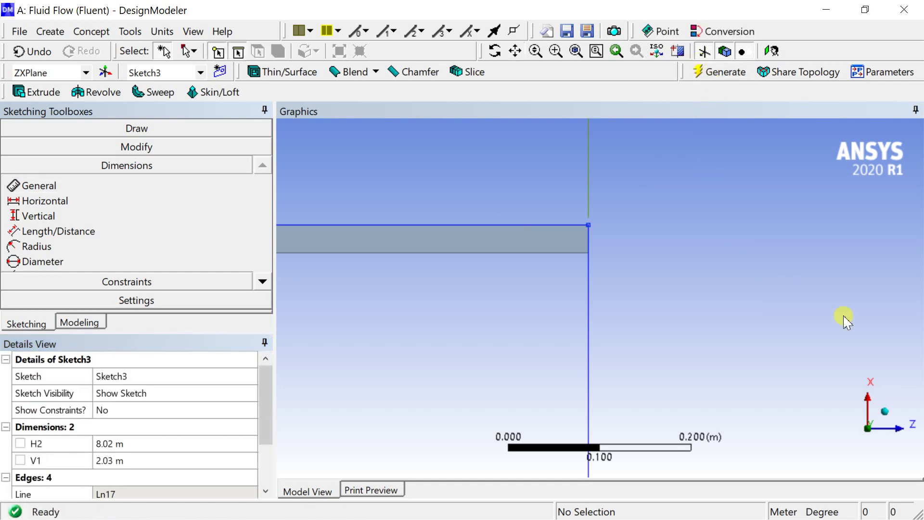
left_click(883, 418)
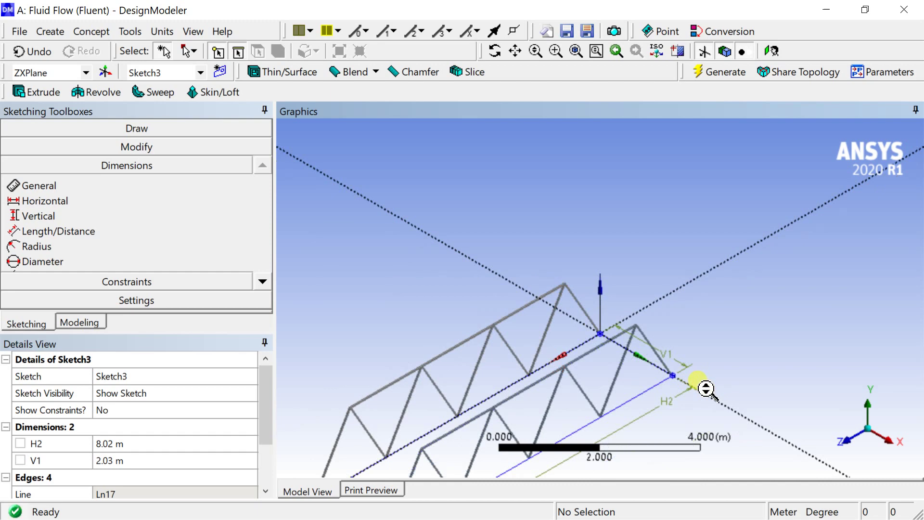
Extrude Sketch3 0.03 m into a flat plate beneath the truss and generate it.
left_click_drag(706, 389, 672, 384)
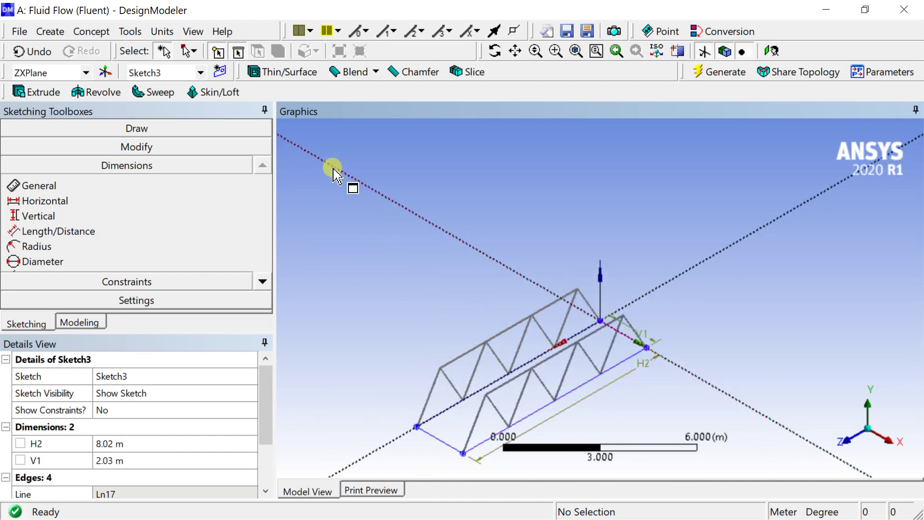
left_click(39, 92)
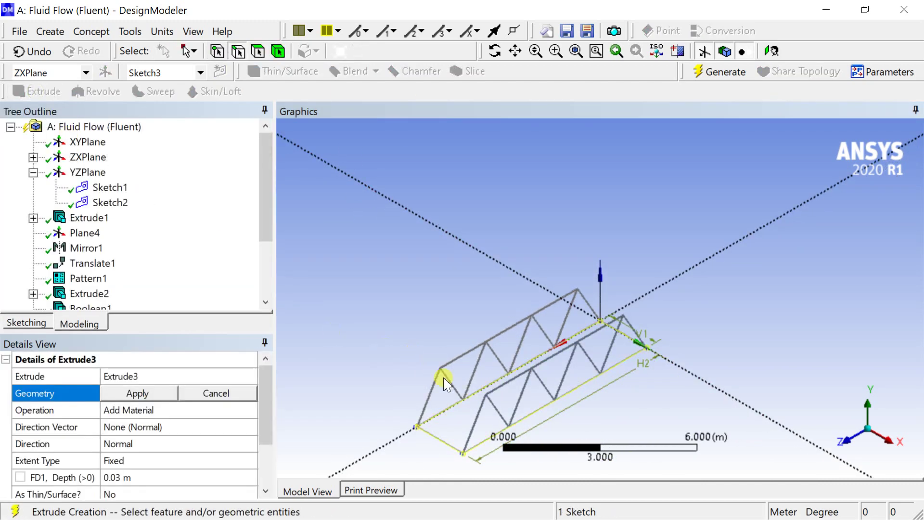
left_click(139, 394)
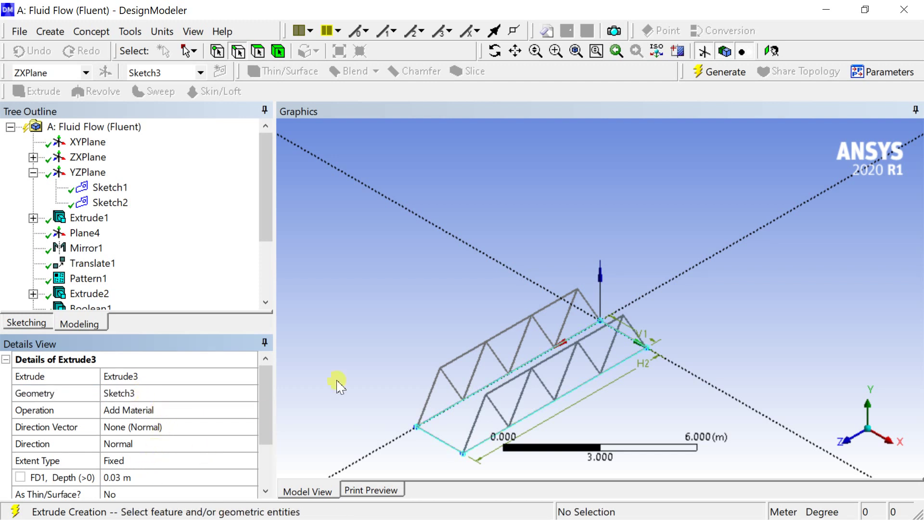
left_click(702, 81)
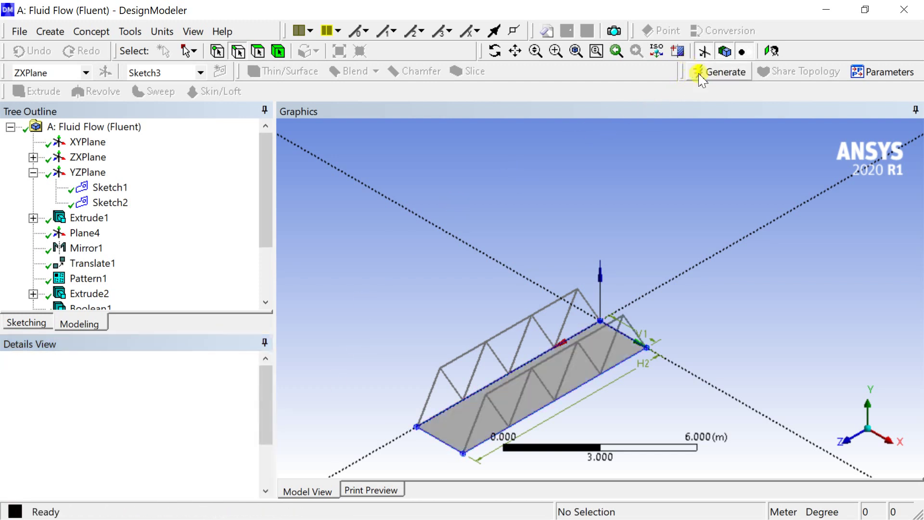
scroll(161, 261, "down", 2)
Review Extrude3 and the merged Solid body: 1 part, 56 faces, 204 edges, 136 vertices.
left_click(90, 263)
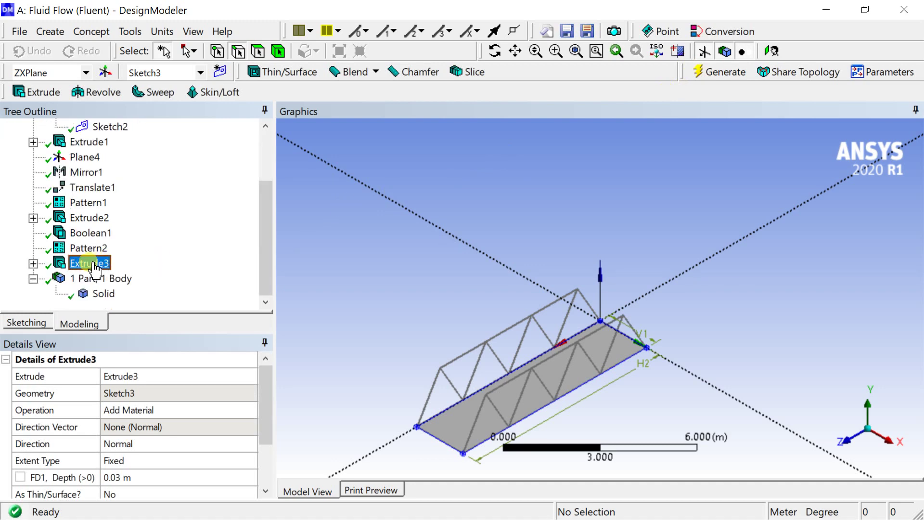
left_click(332, 289)
left_click(104, 293)
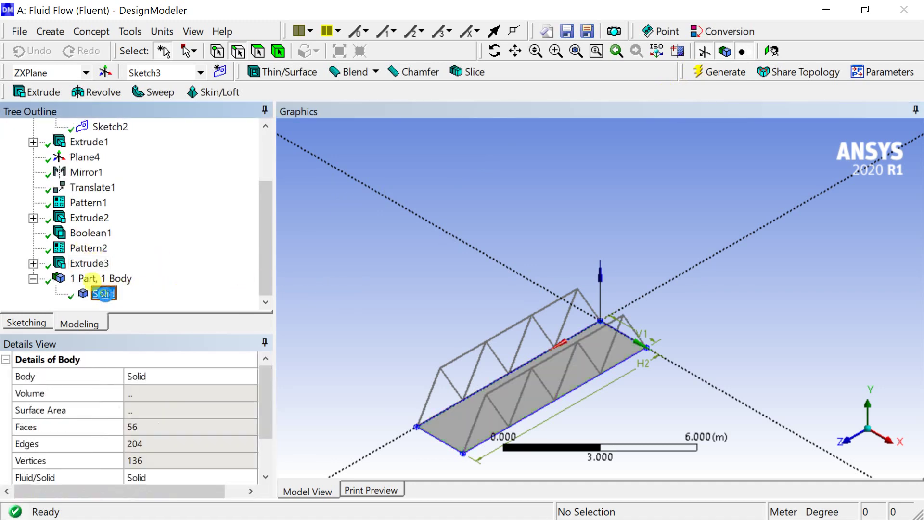
scroll(362, 440, "up", 4)
scroll(364, 444, "up", 3)
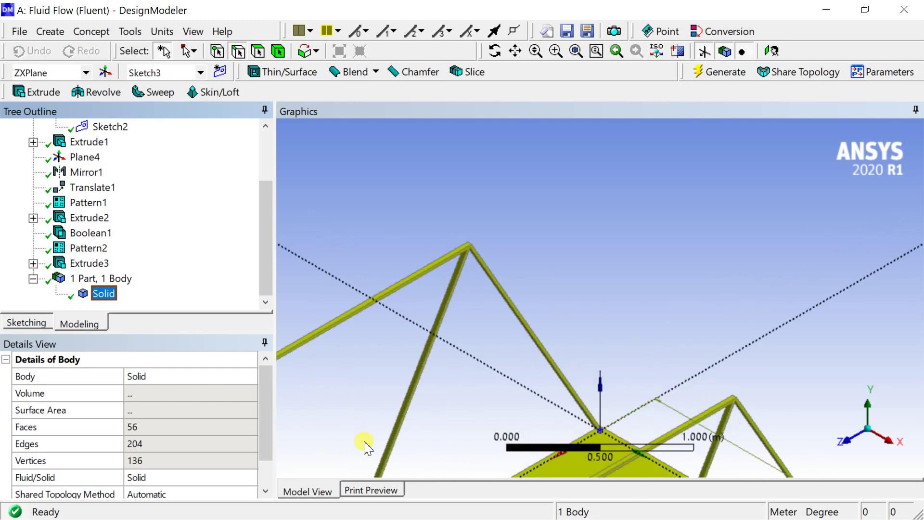
left_click(561, 227)
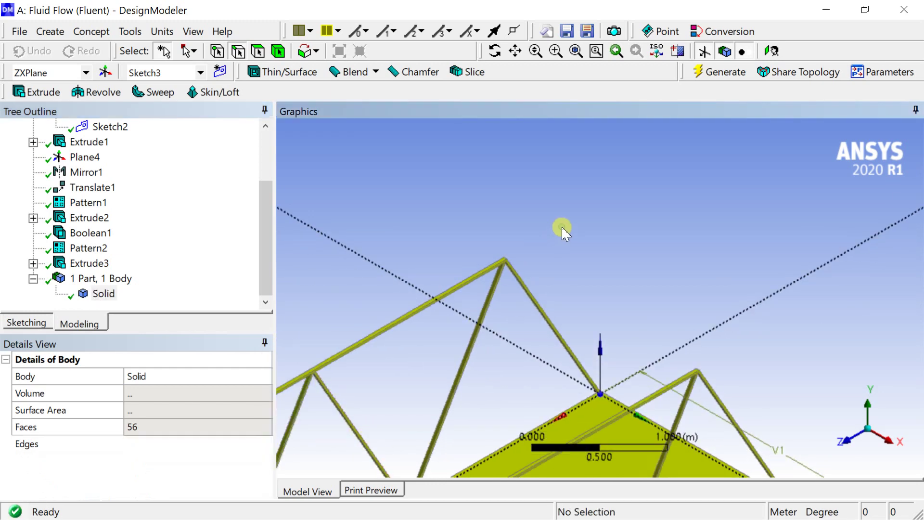
scroll(558, 241, "down", 6)
Zoom in on the top-beam and diagonal-strut joint from the X-axis side view, with face picking.
left_click(883, 437)
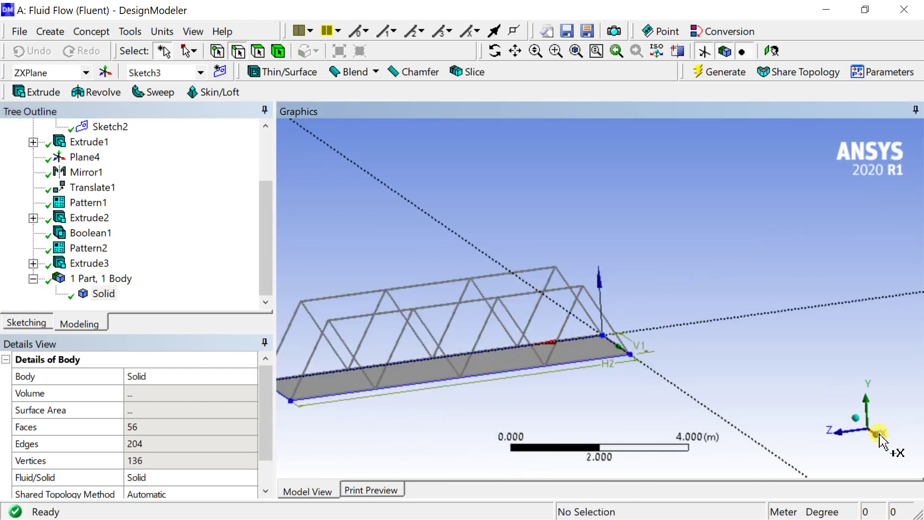
scroll(525, 246, "up", 4)
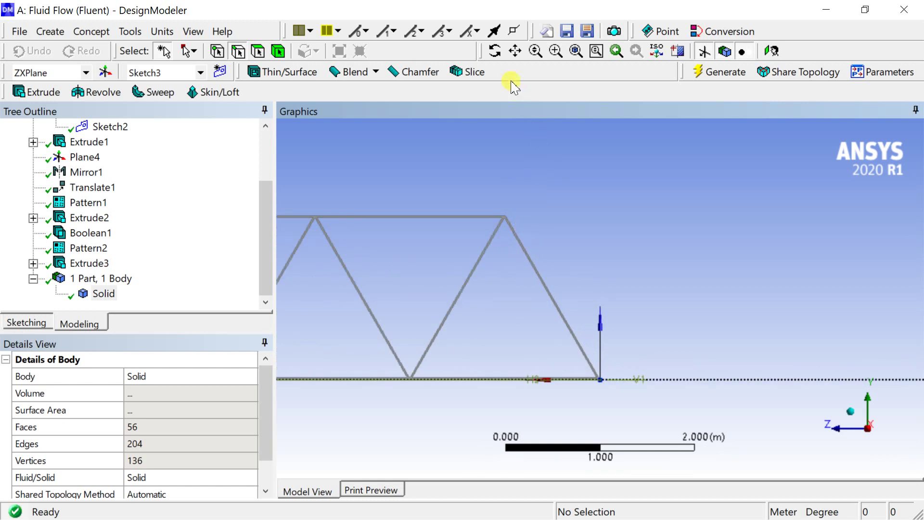
left_click(515, 51)
scroll(609, 320, "up", 6)
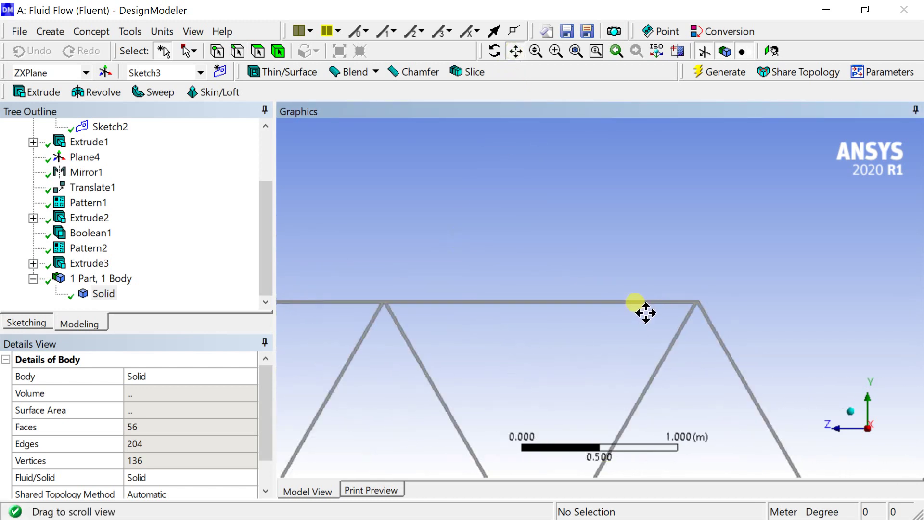
left_click_drag(646, 313, 417, 305)
scroll(458, 306, "up", 7)
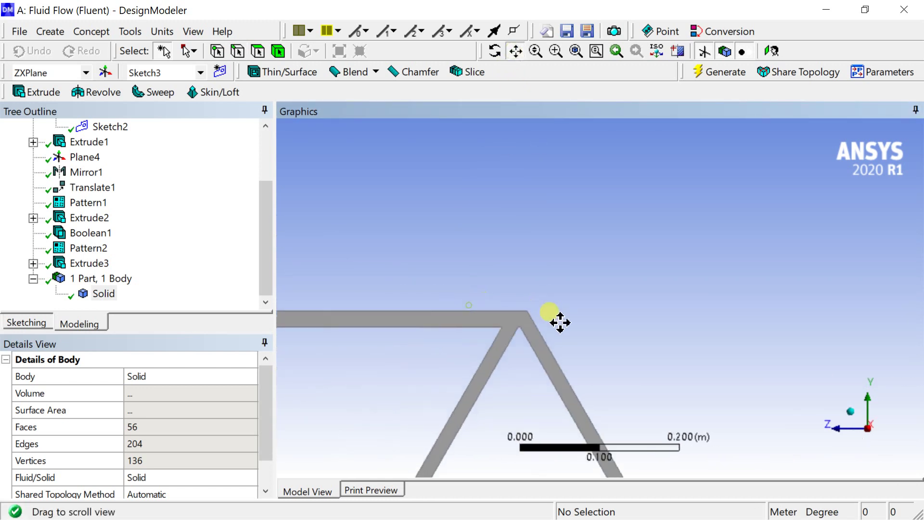
scroll(576, 325, "up", 4)
left_click_drag(577, 326, 576, 289)
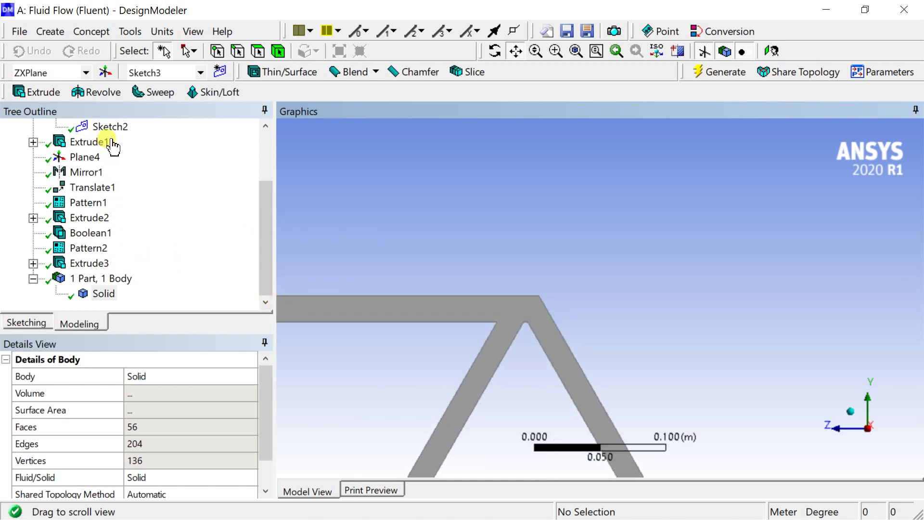
left_click(260, 51)
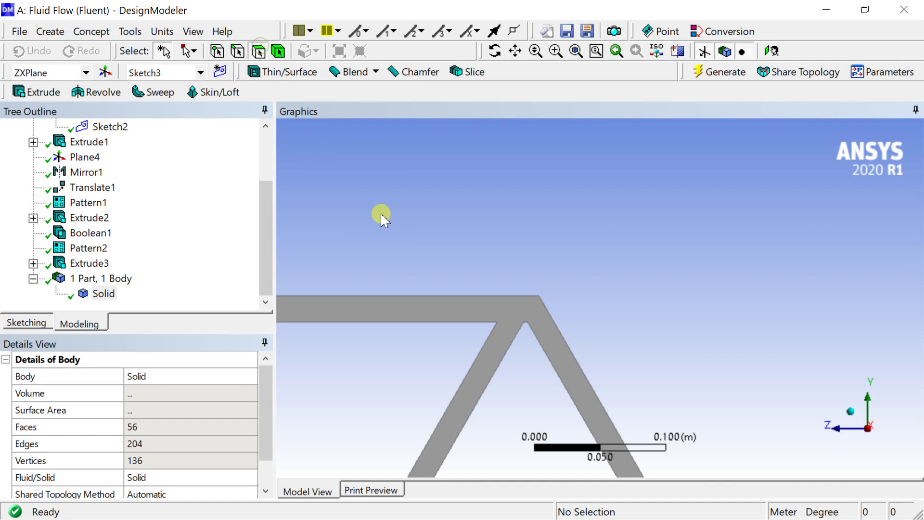
Create Sketch4 on the selected truss face and start a rectangle at the joint's upper corner.
left_click(492, 308)
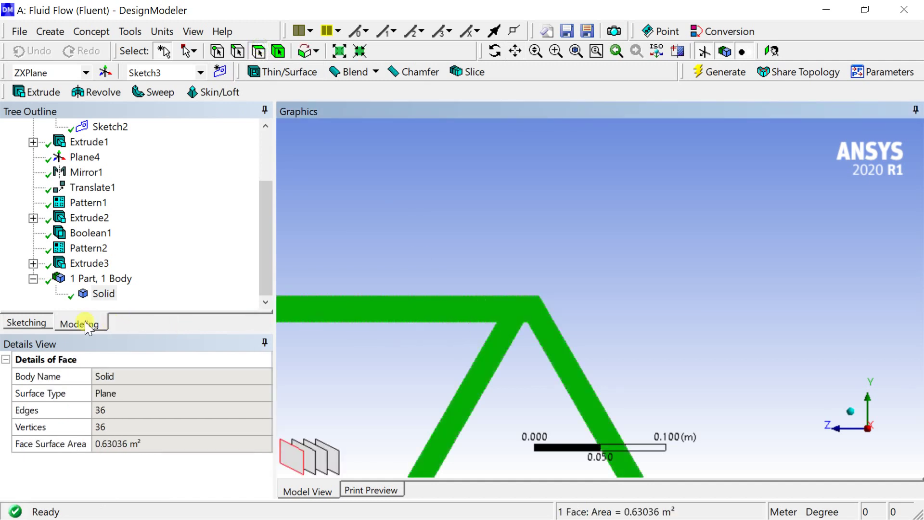
left_click(31, 324)
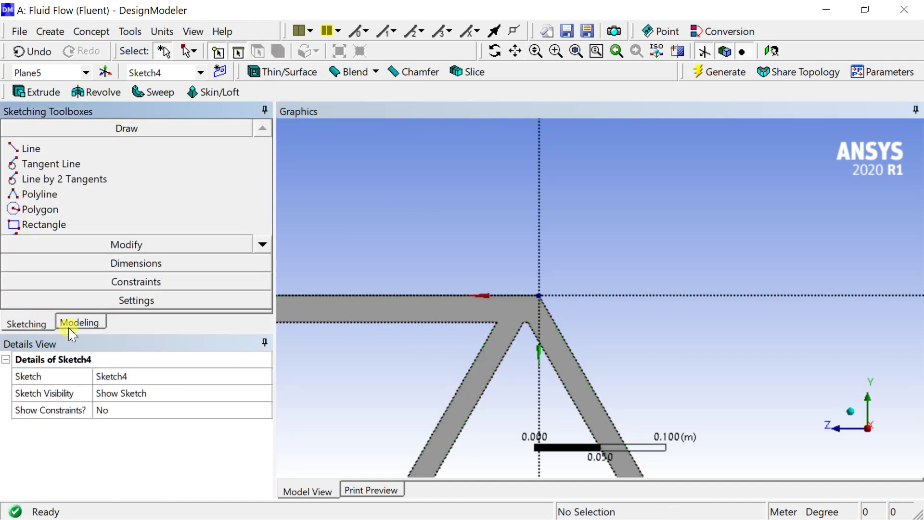
left_click(41, 224)
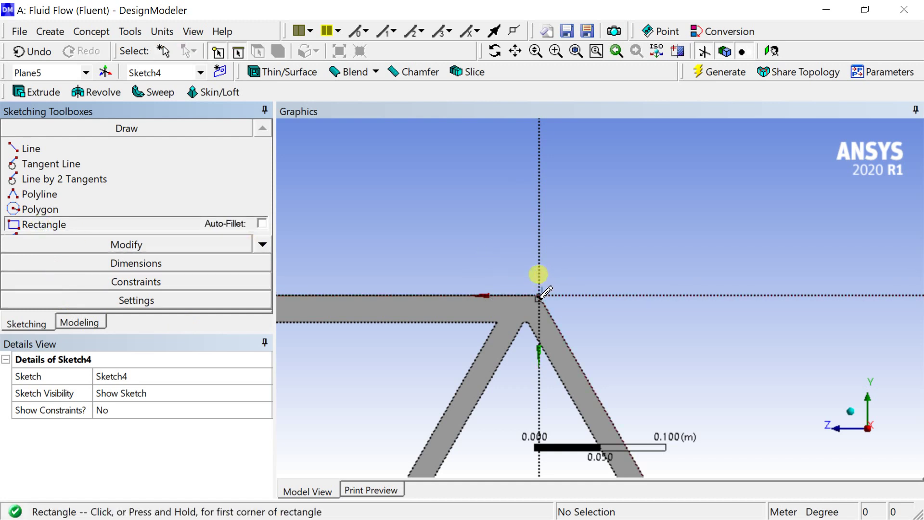
scroll(540, 294, "up", 2)
left_click(498, 295)
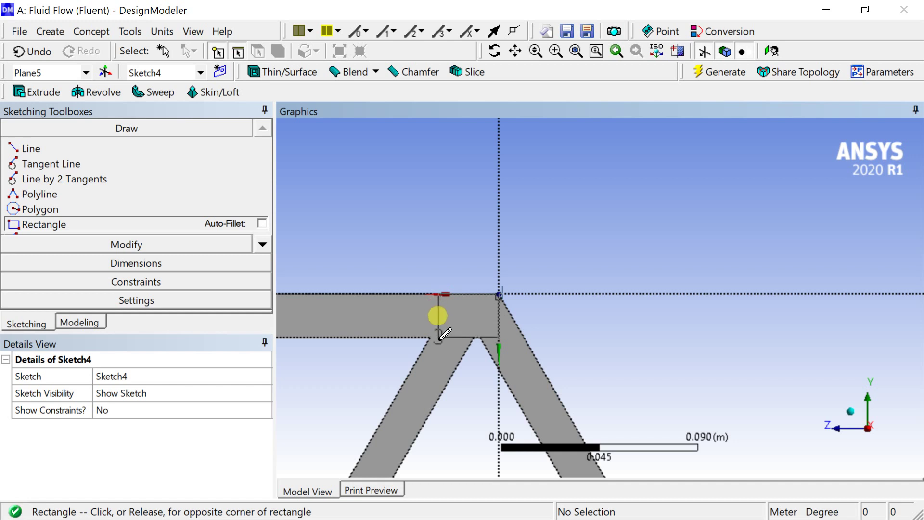
Finish the joint rectangle and place width H1 and height V2 dimensions on its edges.
left_click(440, 331)
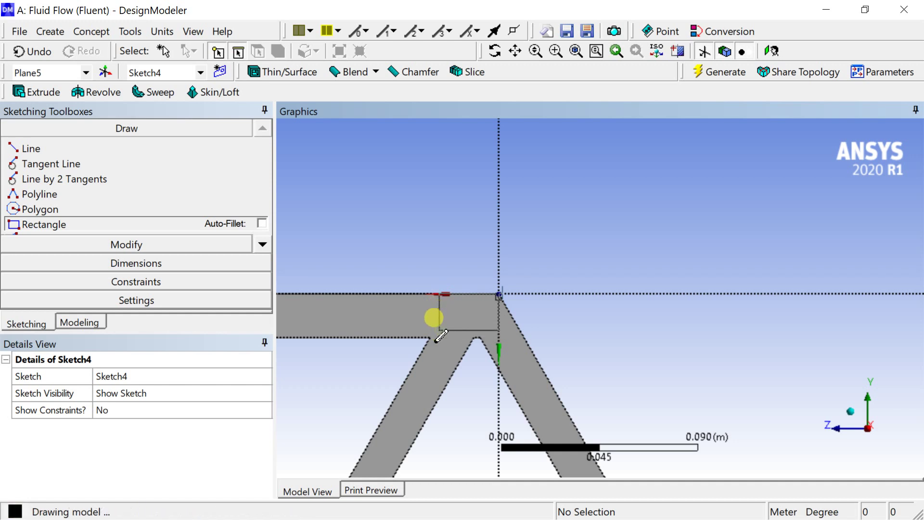
left_click(144, 264)
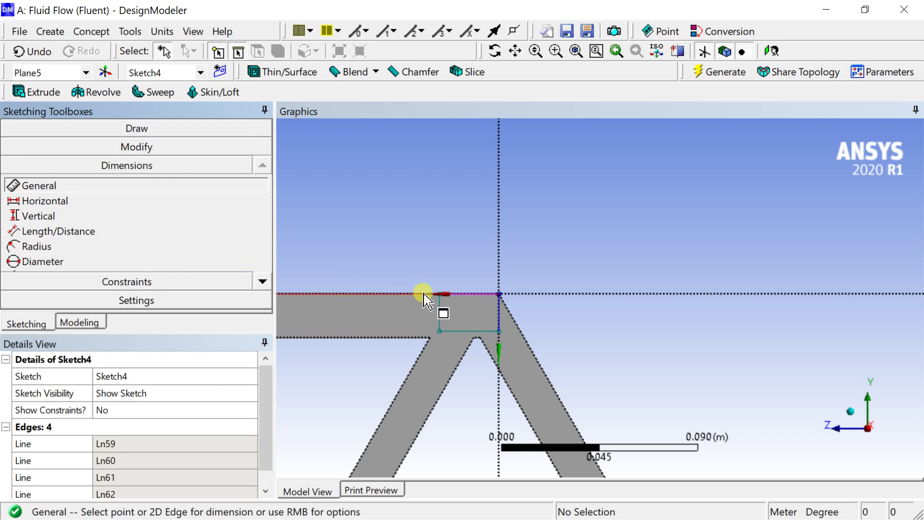
left_click(458, 294)
left_click(460, 280)
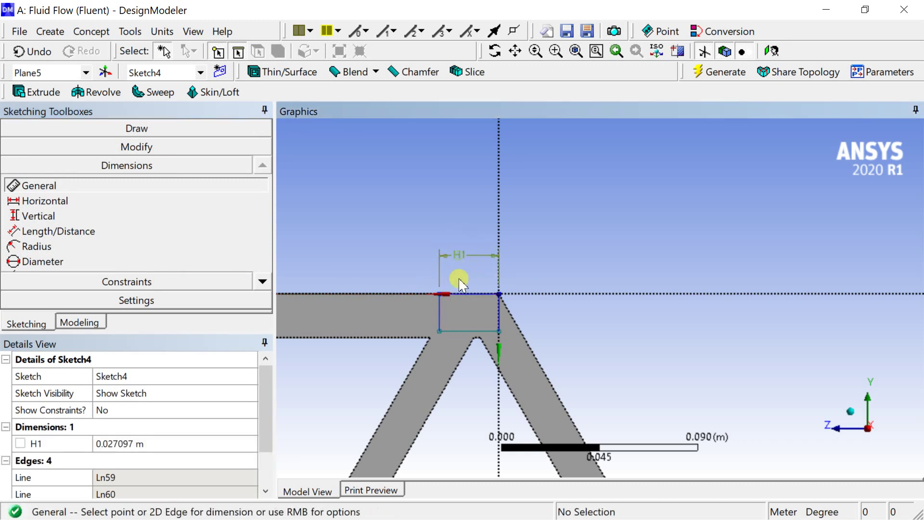
left_click(500, 324)
left_click(543, 316)
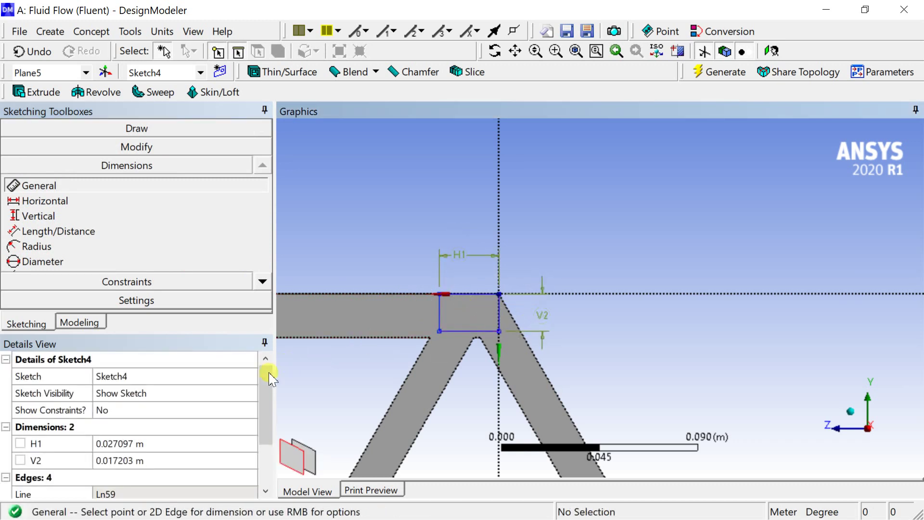
Set H1 and V2 to 0.02 m and regenerate the model.
left_click(144, 443)
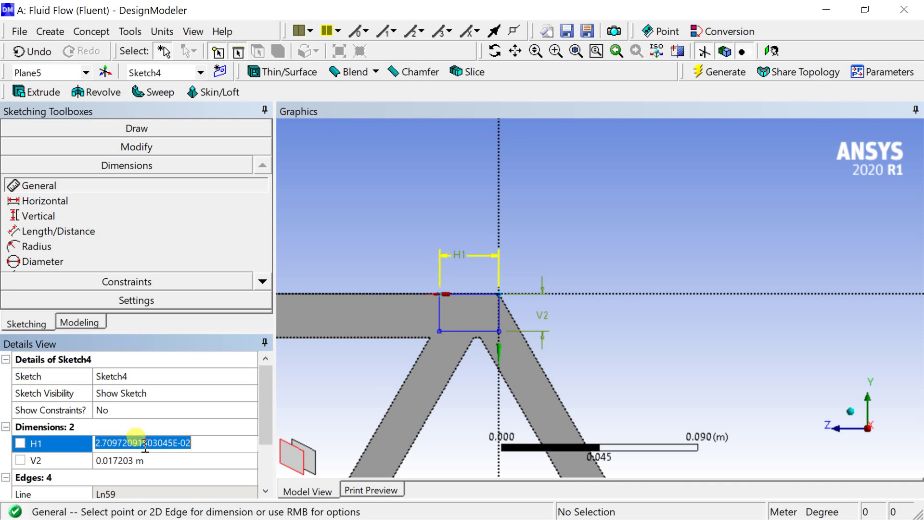
type("0.")
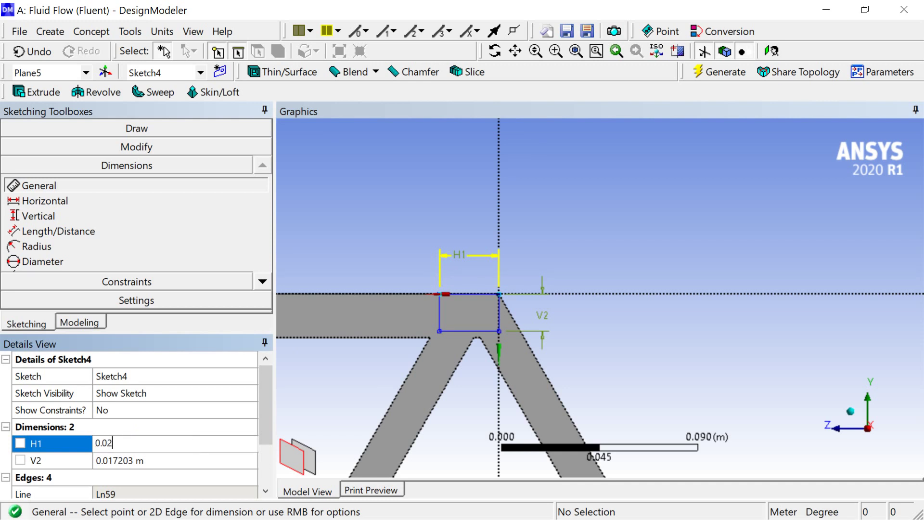
key("Return")
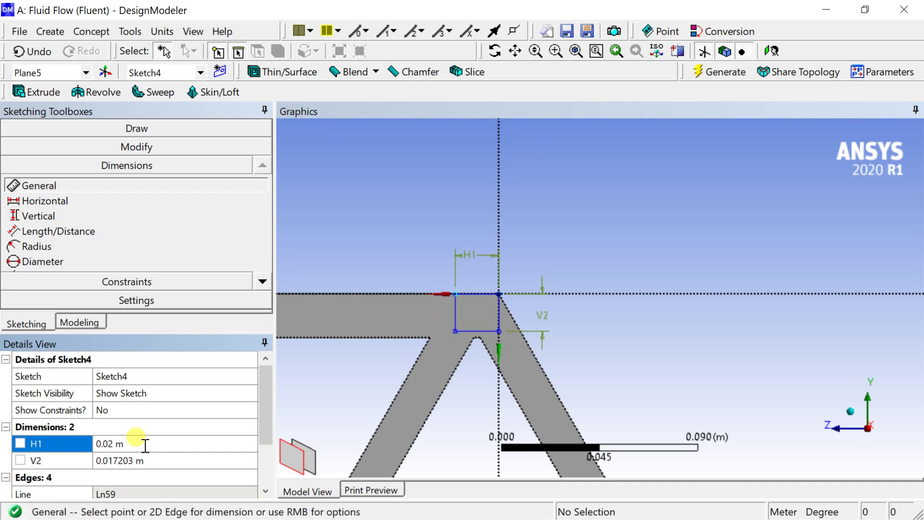
left_click(128, 463)
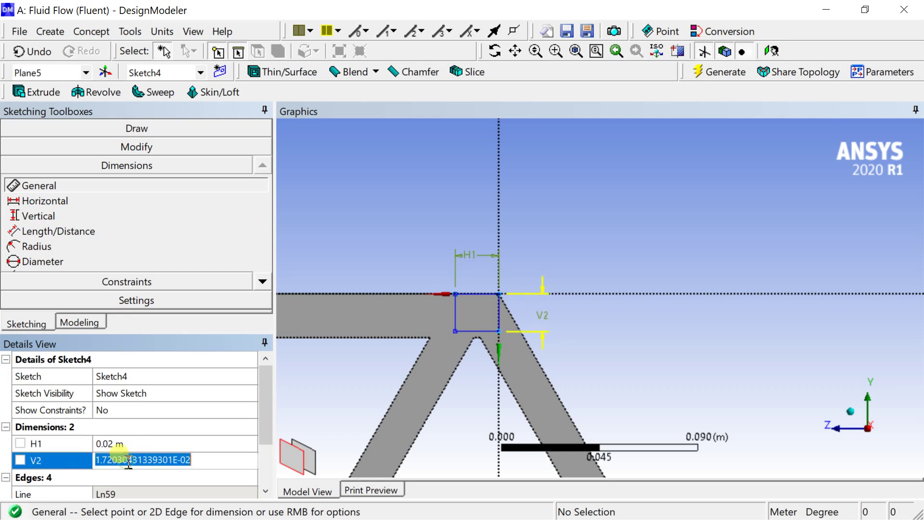
type("0.")
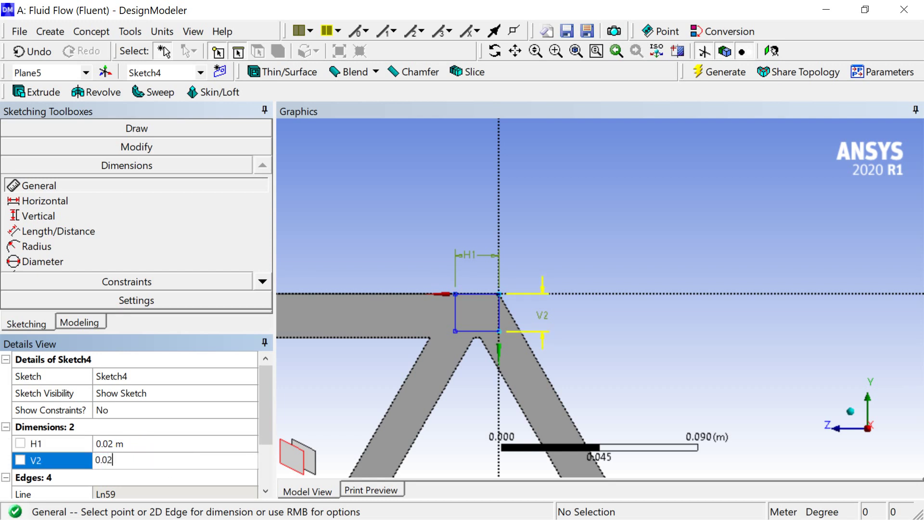
key("Return")
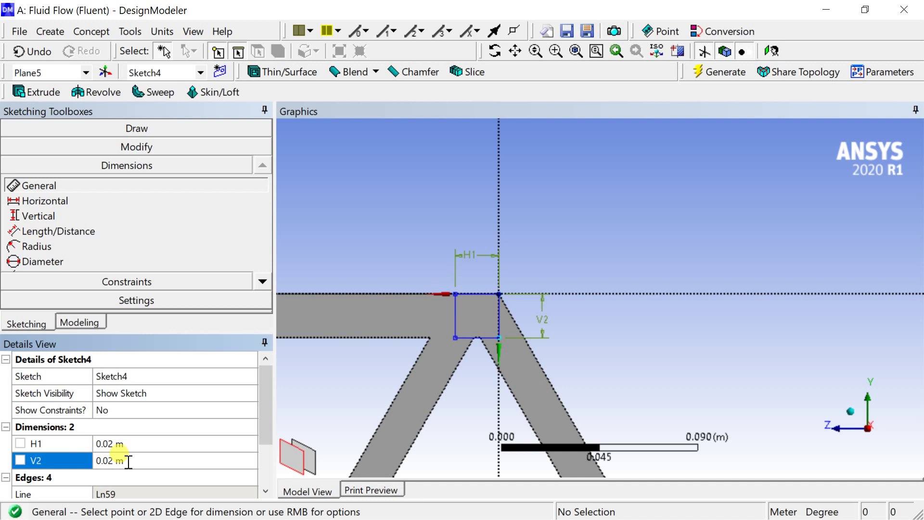
left_click(717, 75)
Extrude Sketch4 with a depth of 2.02 m.
left_click(852, 409)
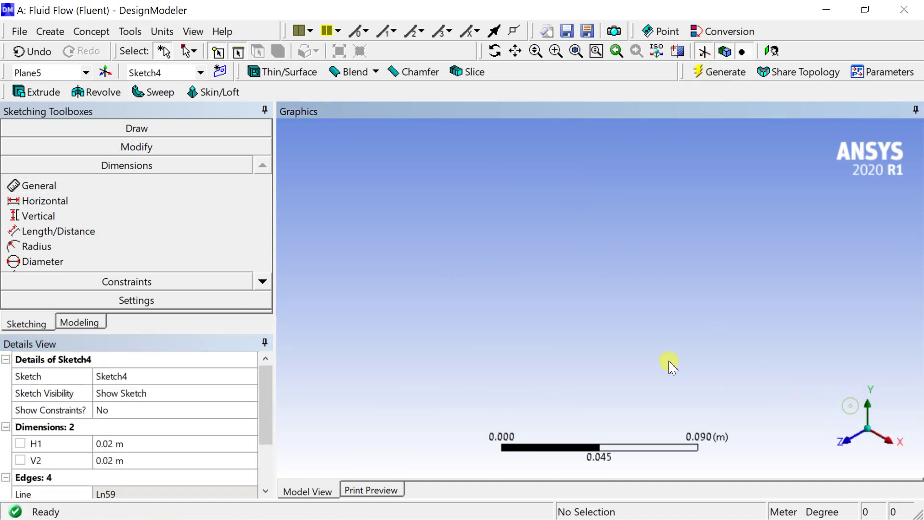
scroll(654, 355, "down", 2)
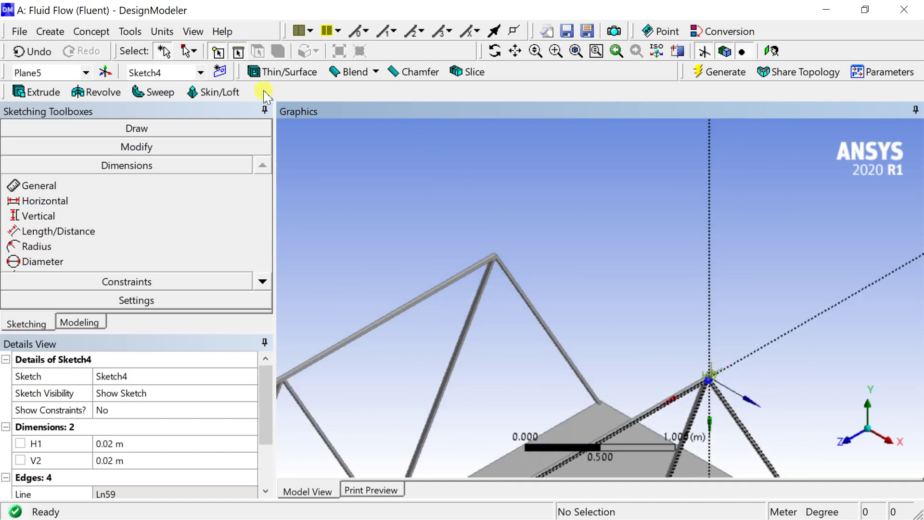
left_click(37, 92)
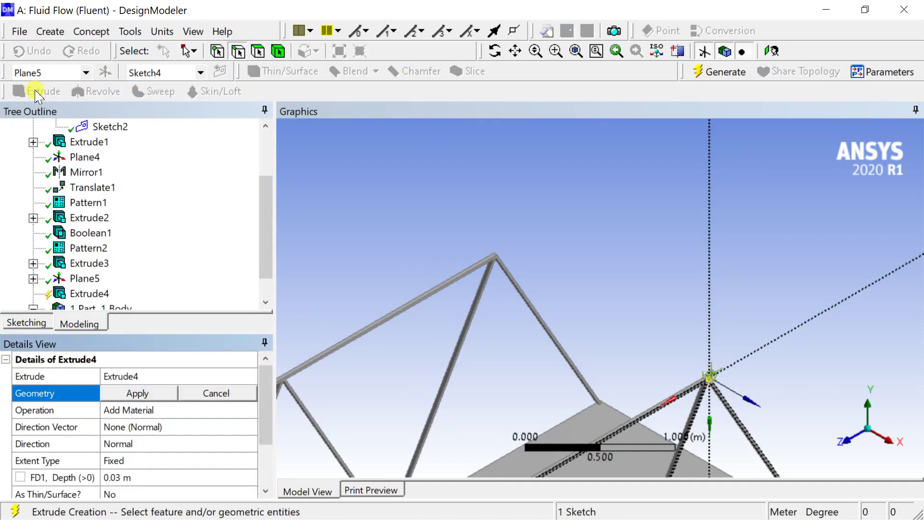
left_click(138, 394)
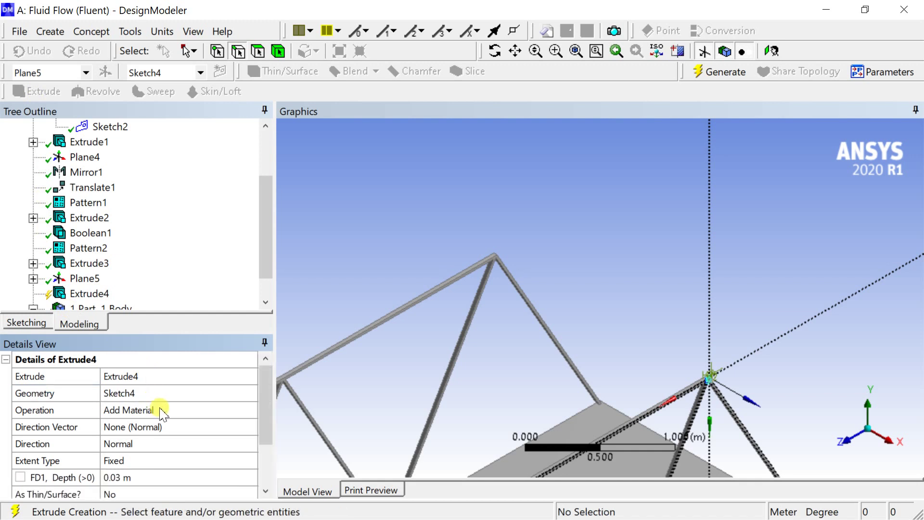
left_click(179, 479)
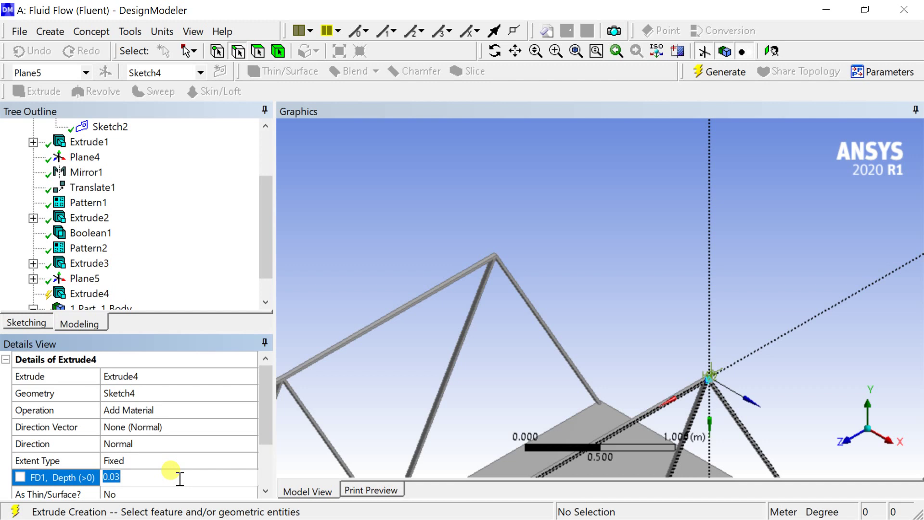
type("2.02")
key("Return")
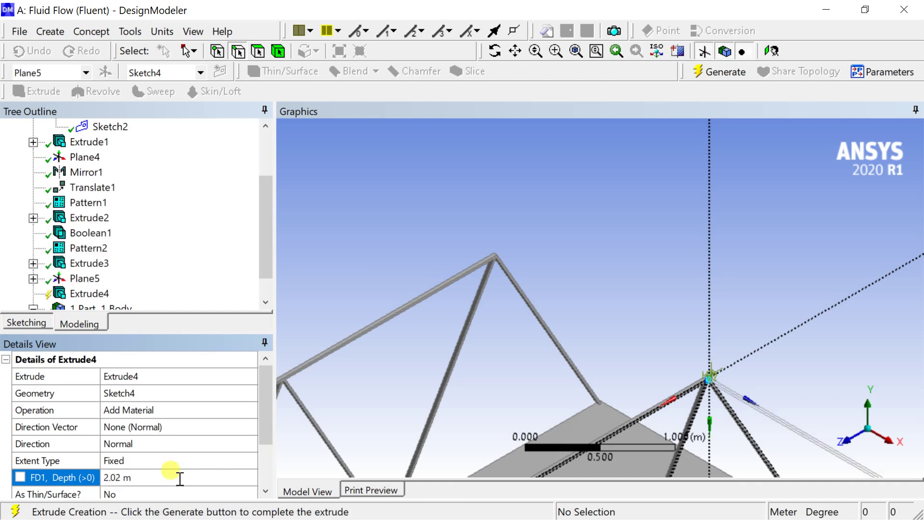
Reverse the extrusion direction and generate Extrude4.
left_click(186, 444)
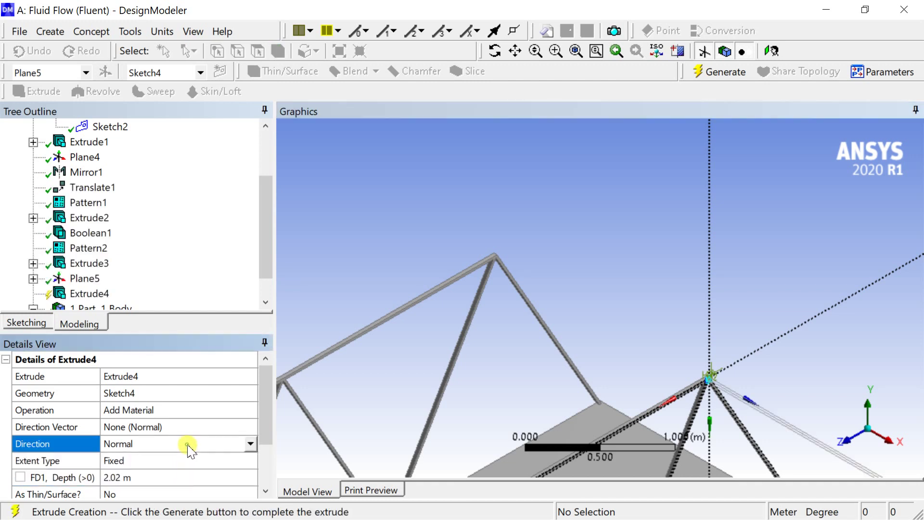
left_click(251, 444)
left_click(180, 472)
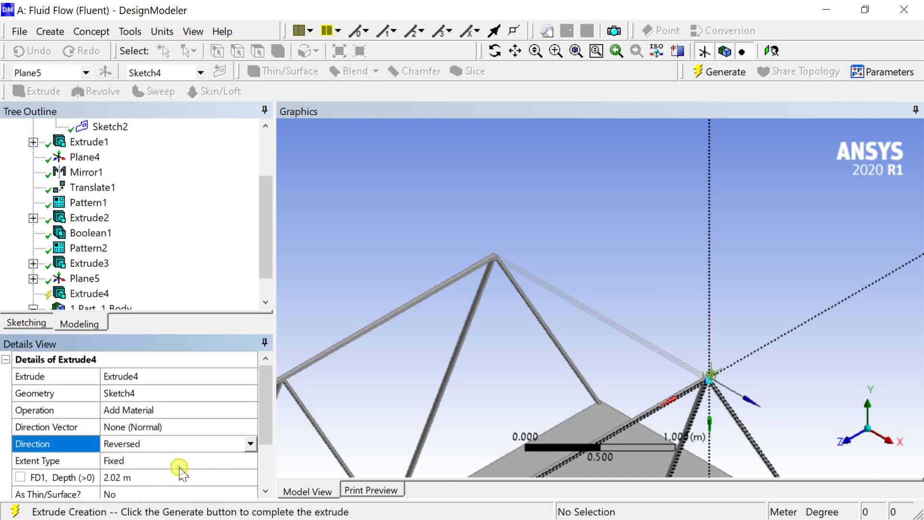
scroll(457, 241, "up", 3)
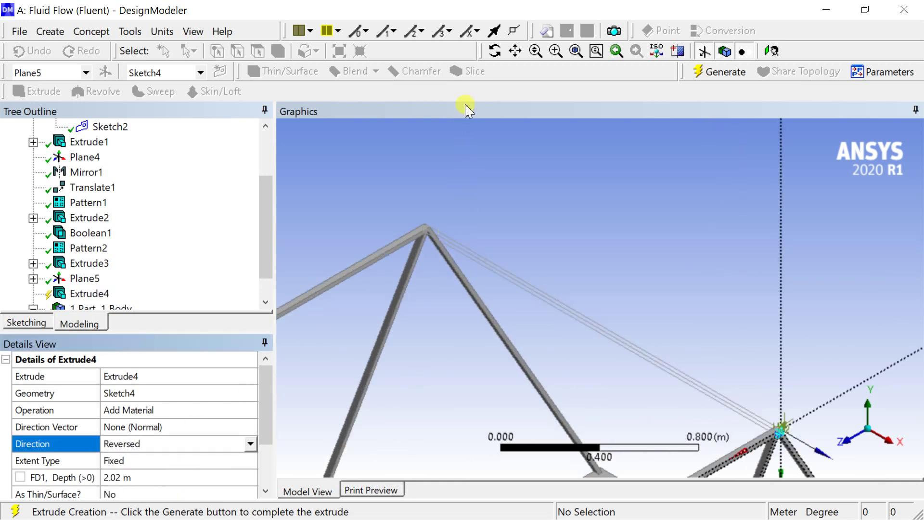
left_click(515, 51)
scroll(557, 243, "up", 4)
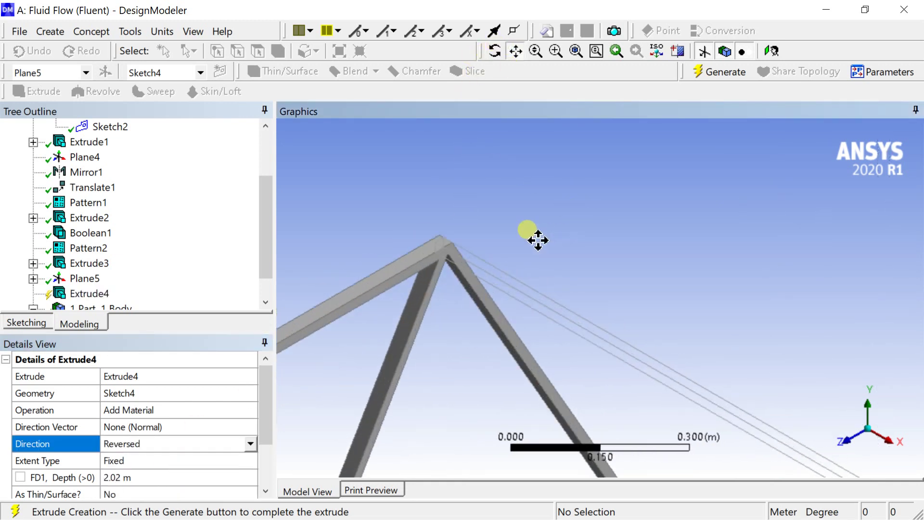
scroll(578, 263, "up", 2)
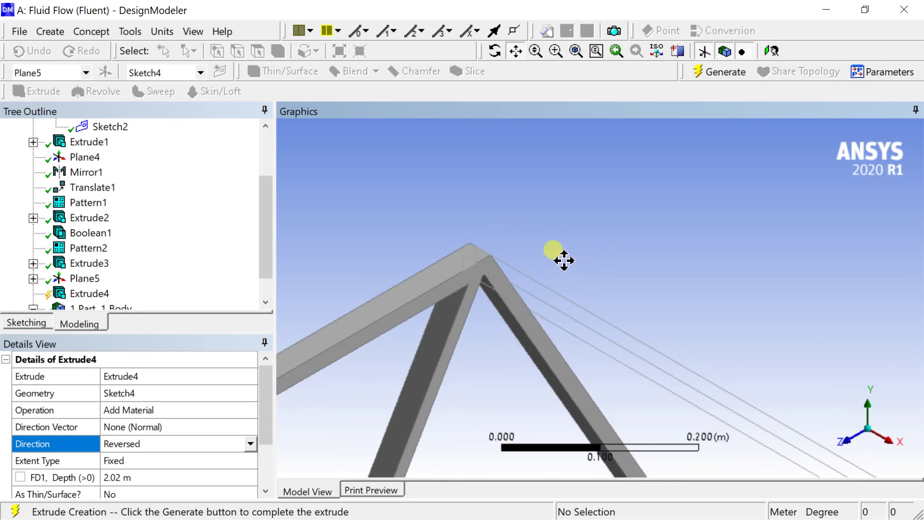
left_click(718, 75)
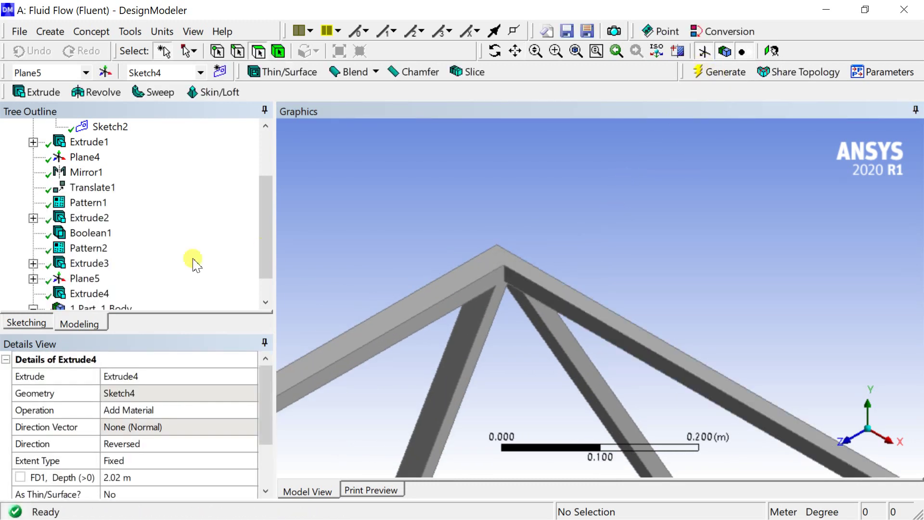
scroll(145, 273, "down", 1)
Change Extrude4's operation to Add Frozen and regenerate, giving 2 parts, 2 bodies.
left_click(94, 263)
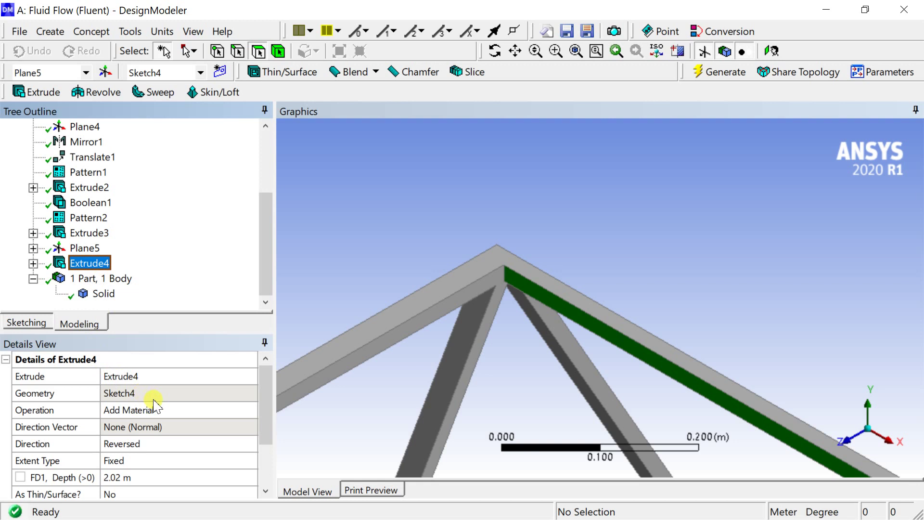
left_click(200, 410)
left_click(249, 410)
left_click(207, 423)
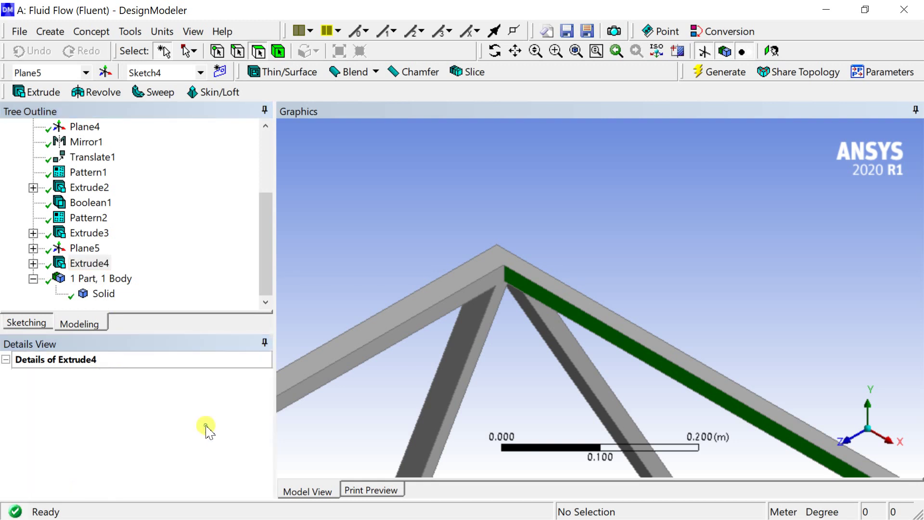
left_click(718, 74)
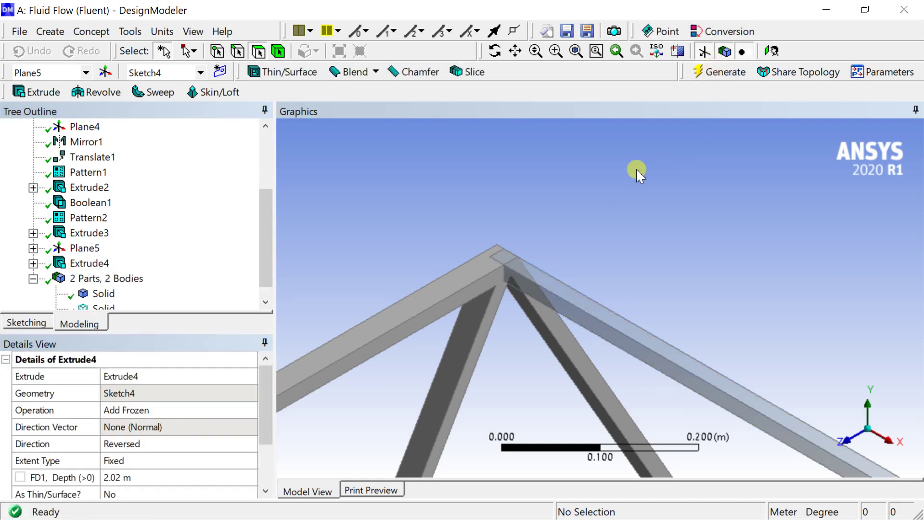
scroll(542, 282, "down", 2)
Check the areas of a rafter face and a larger truss face, viewed from the side.
left_click(547, 306)
left_click(532, 310)
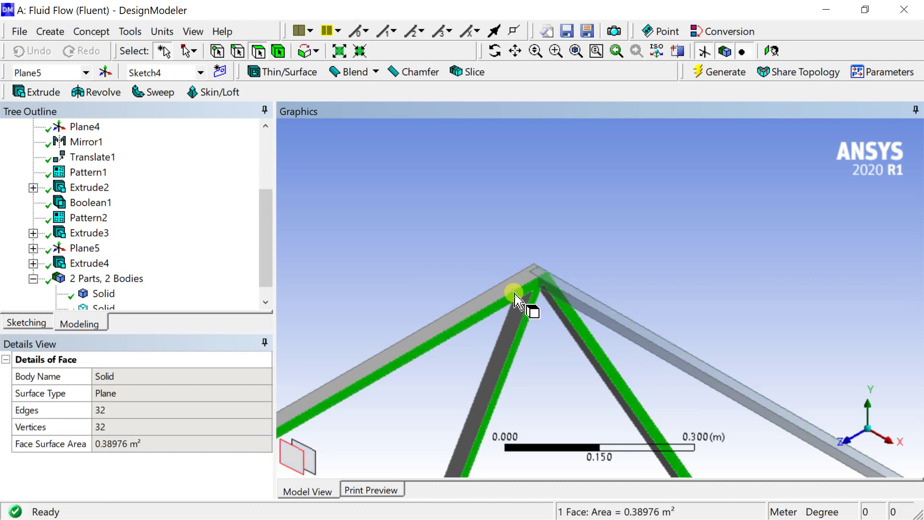
left_click(633, 267)
scroll(624, 296, "up", 4)
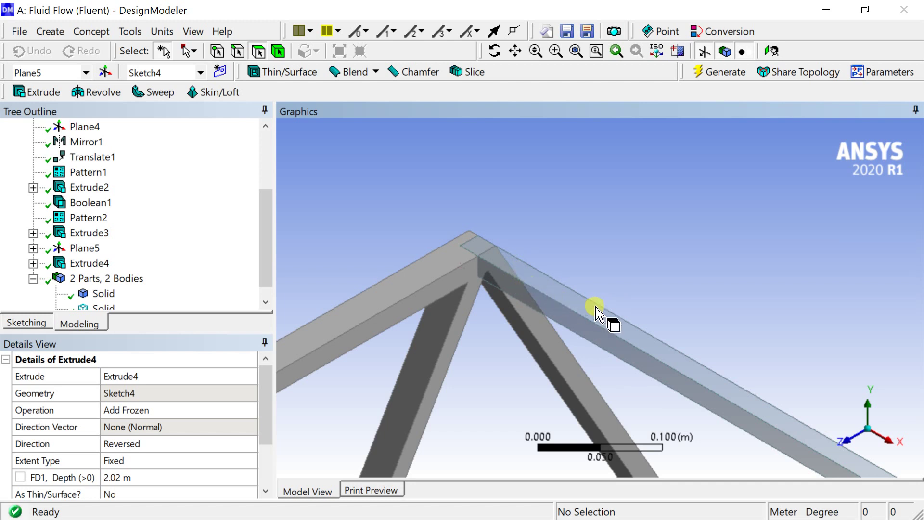
scroll(599, 313, "down", 8)
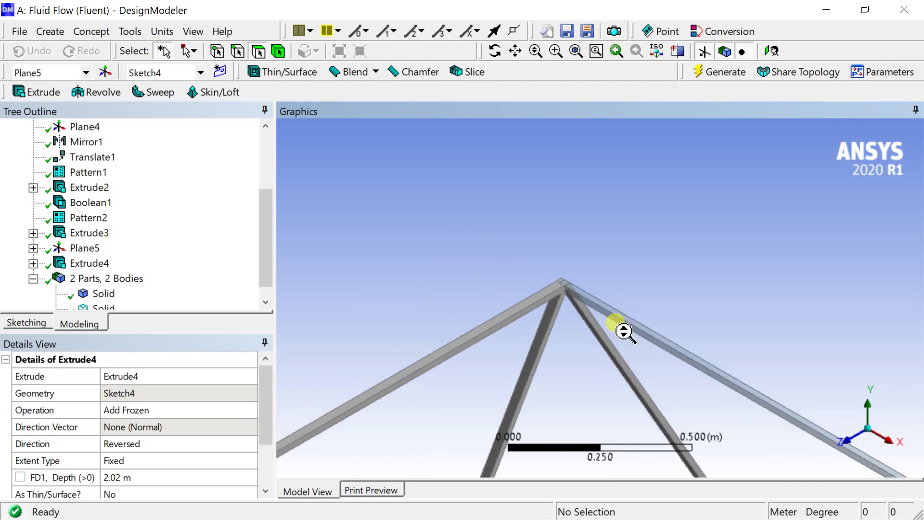
left_click(877, 439)
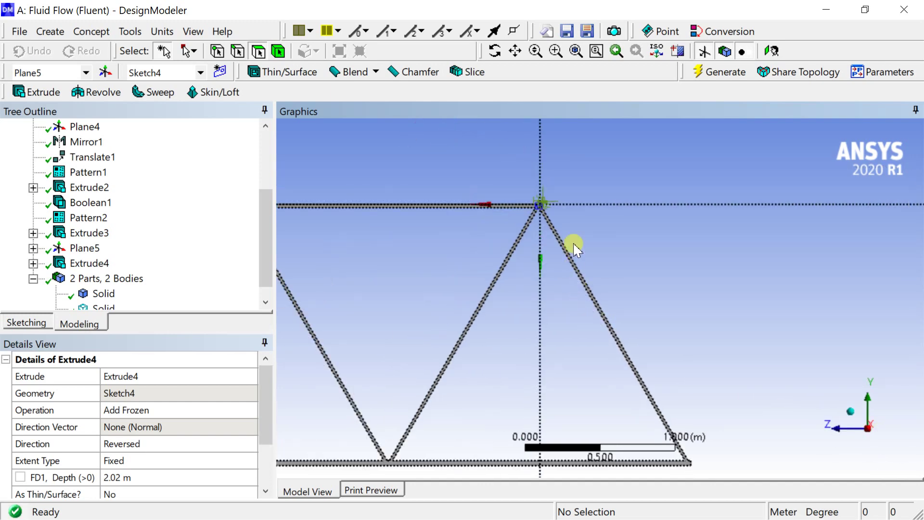
left_click(514, 51)
Set Sketch4's H1 width to 0.03 m and regenerate the beam.
left_click_drag(525, 153, 644, 269)
scroll(588, 284, "up", 5)
scroll(645, 286, "up", 2)
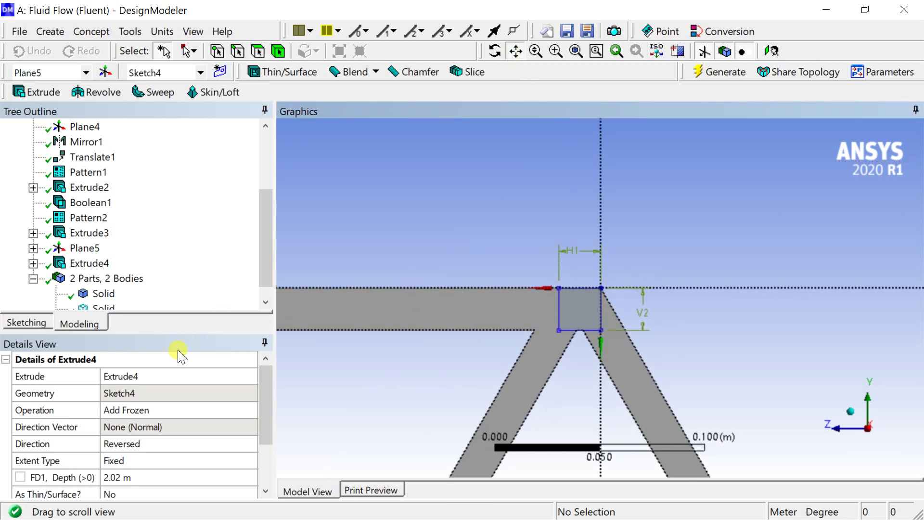
scroll(128, 390, "down", 1)
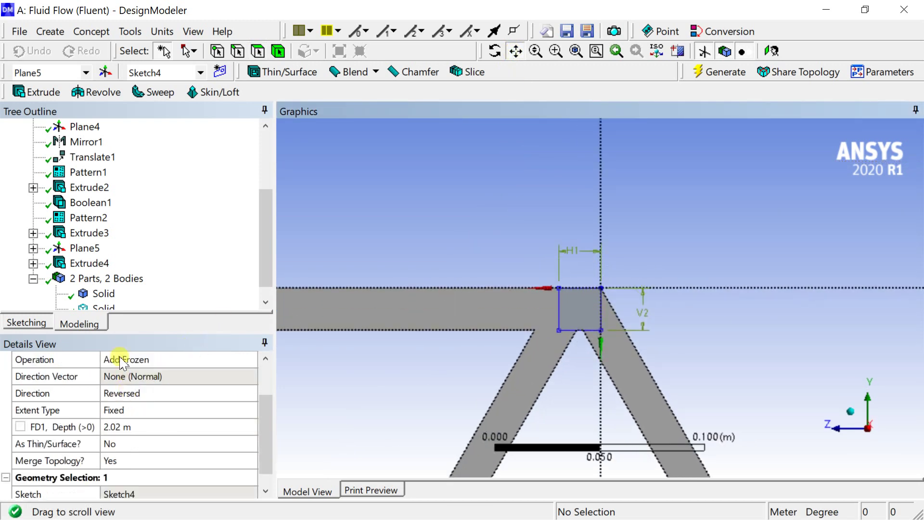
left_click(33, 263)
left_click(99, 279)
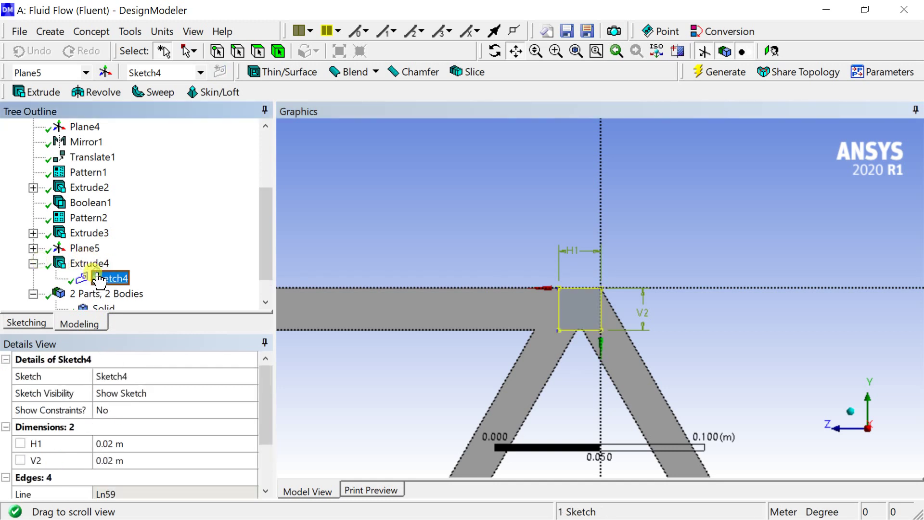
left_click(111, 444)
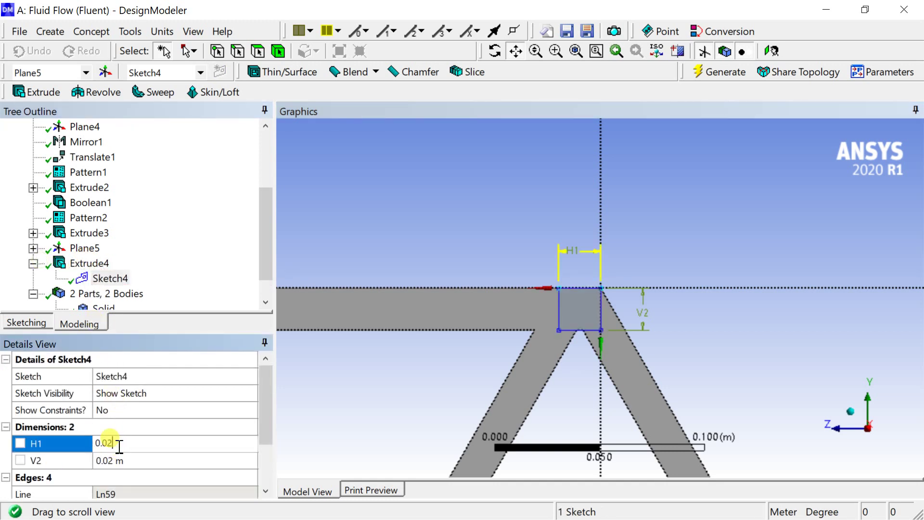
key("Return")
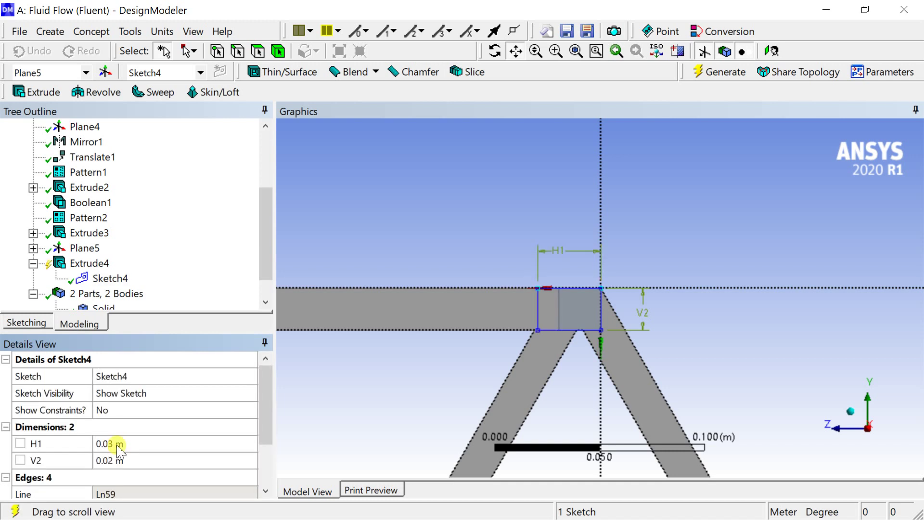
left_click(704, 77)
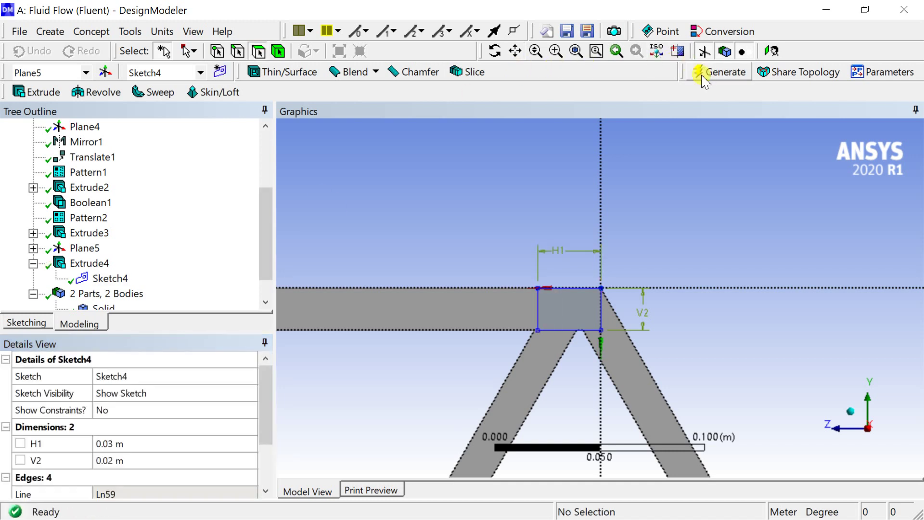
Fit the whole truss in an isometric view and zoom in on the apex.
scroll(609, 192, "down", 2)
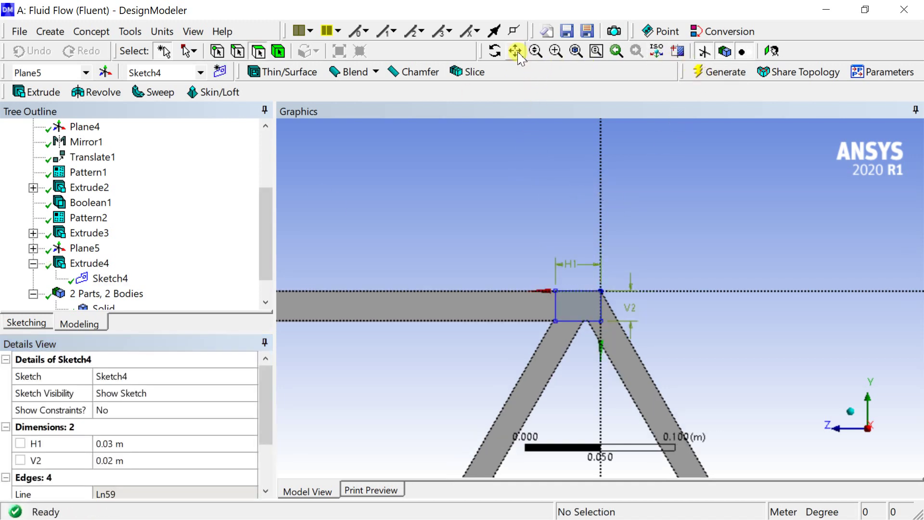
left_click(575, 51)
scroll(573, 200, "down", 2)
scroll(670, 207, "up", 4)
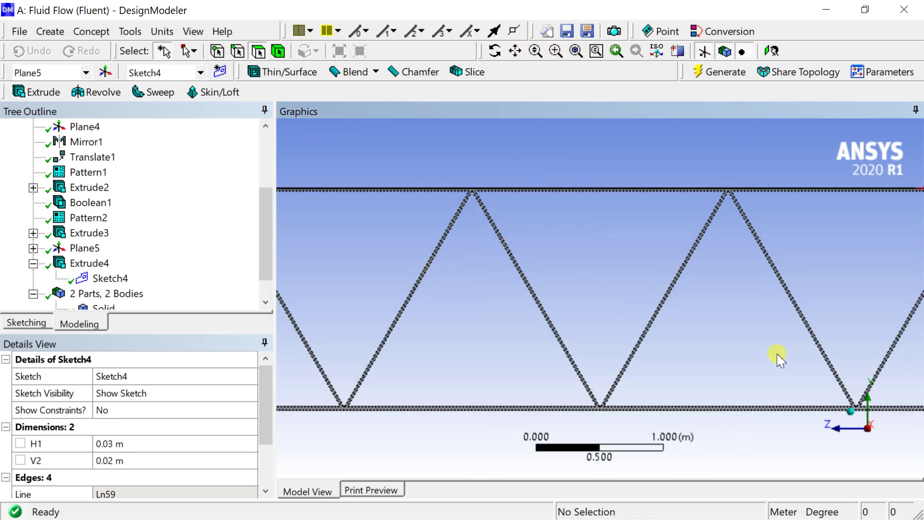
left_click(856, 412)
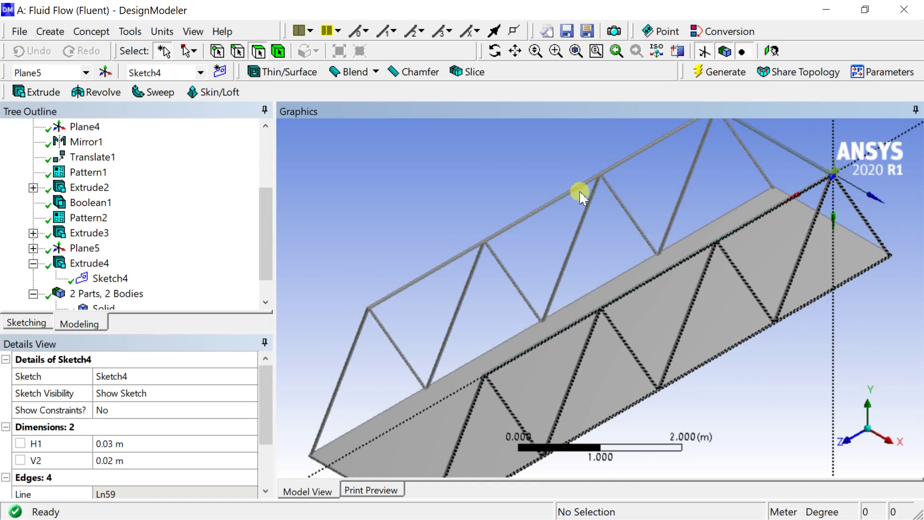
left_click(574, 52)
scroll(680, 144, "up", 2)
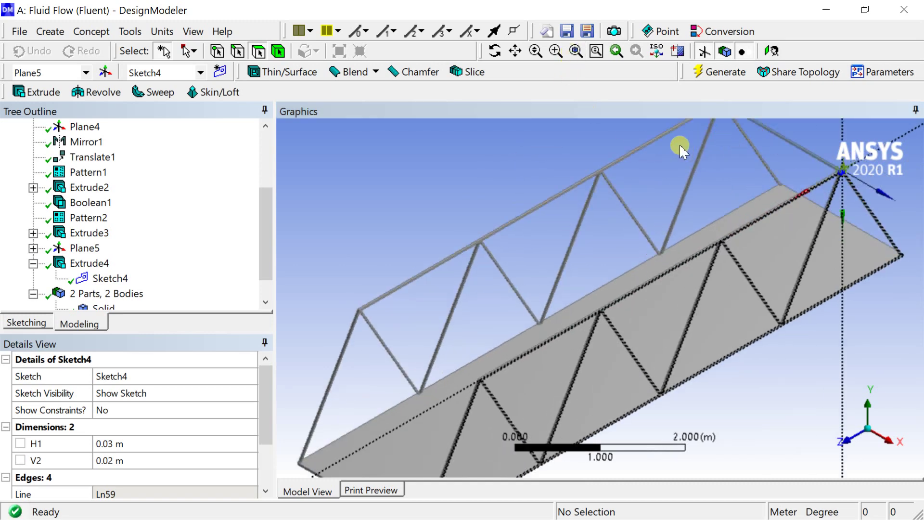
left_click(516, 50)
left_click_drag(644, 155, 594, 262)
scroll(640, 247, "up", 3)
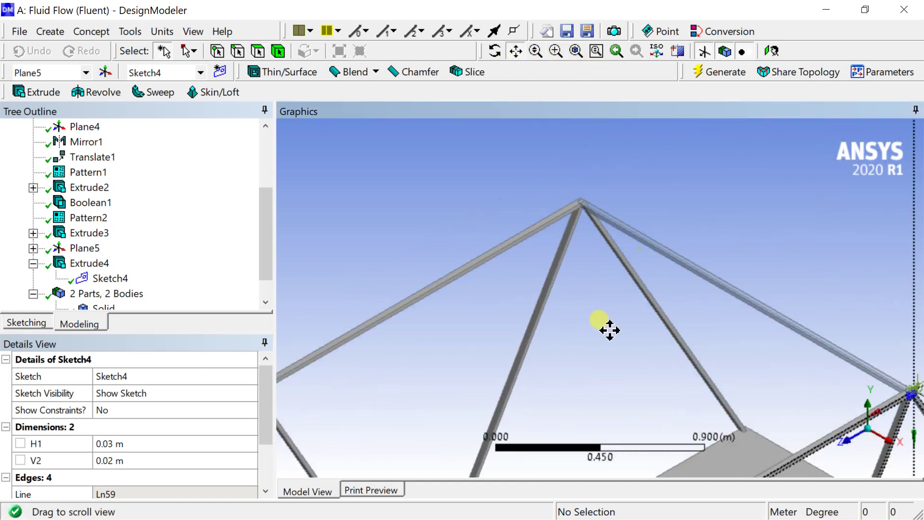
scroll(605, 279, "up", 5)
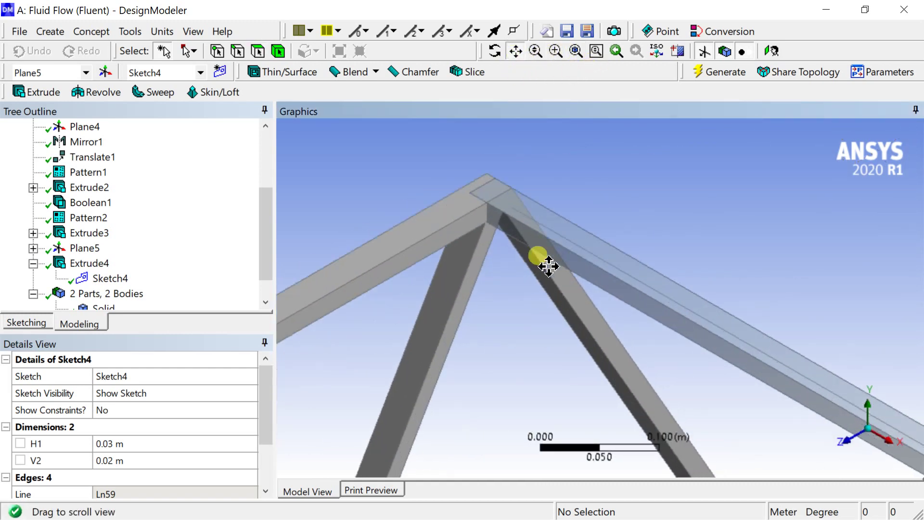
scroll(548, 266, "up", 3)
scroll(566, 294, "down", 7)
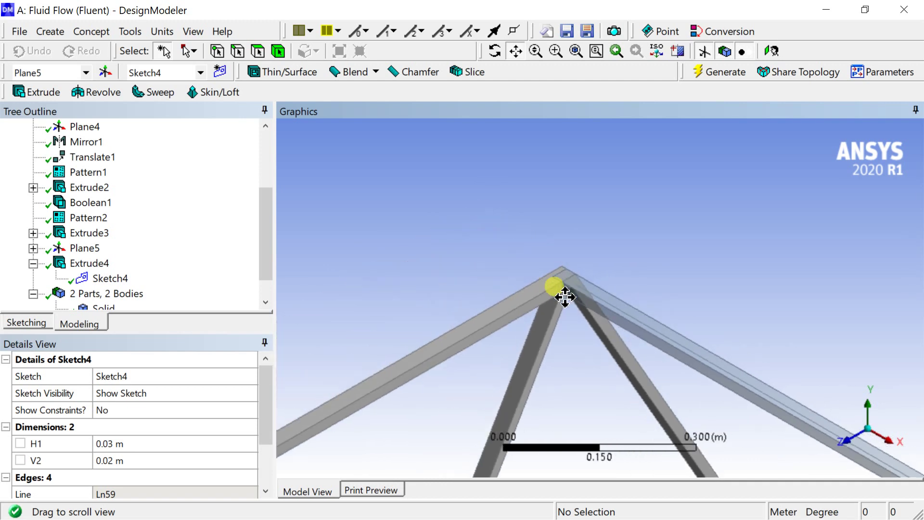
scroll(571, 270, "down", 3)
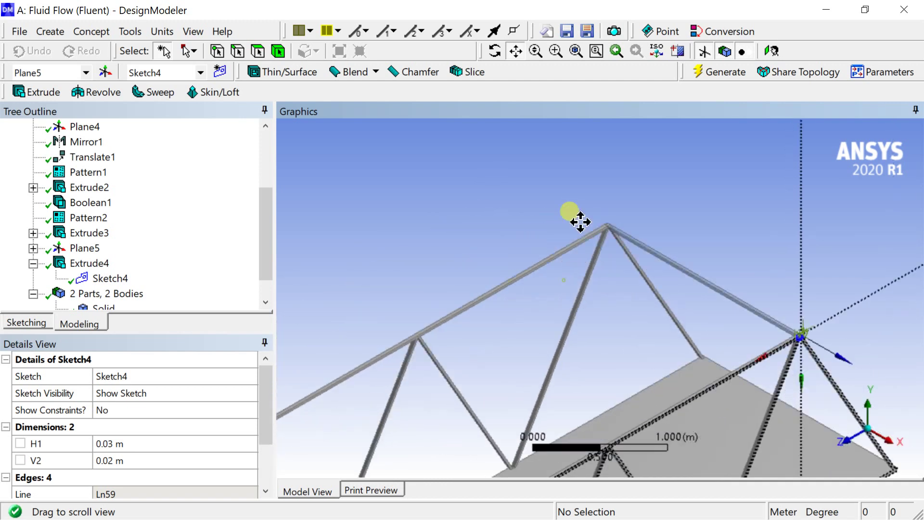
Start a linear pattern of the beam body along the 6.02 m truss edge.
left_click(50, 32)
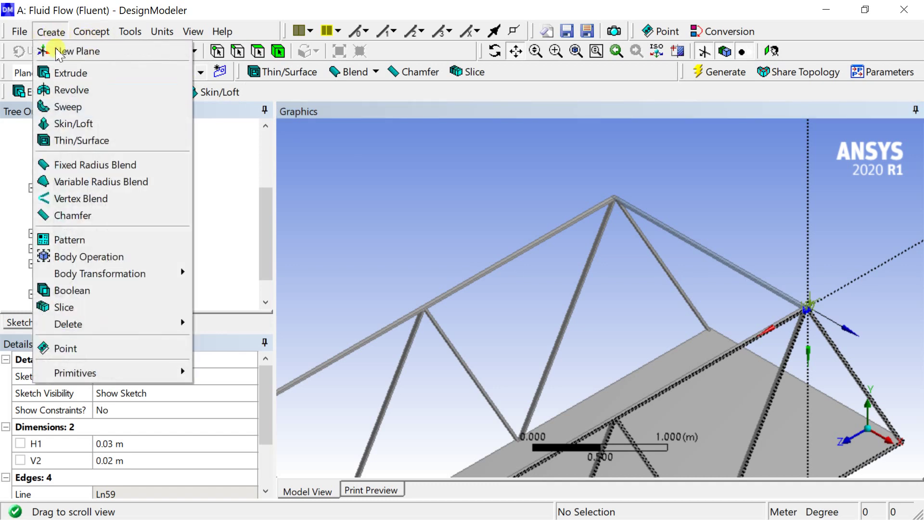
left_click(110, 243)
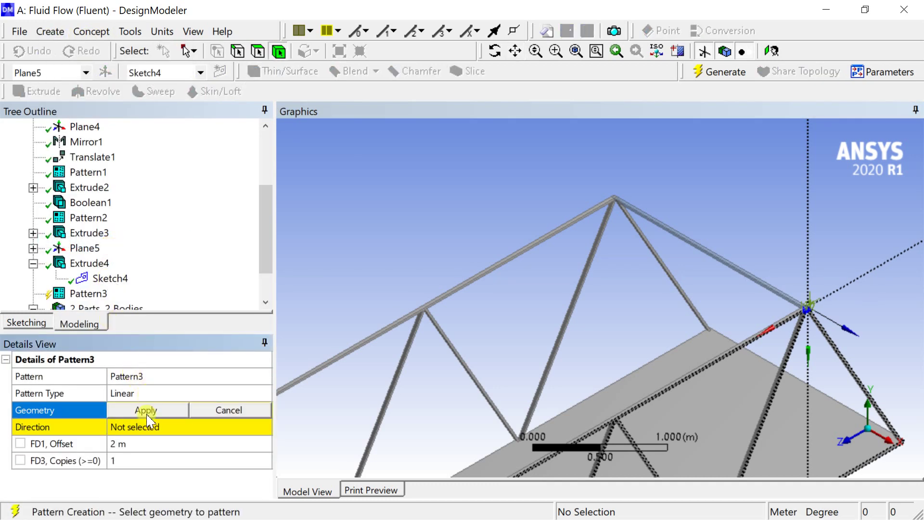
left_click(671, 230)
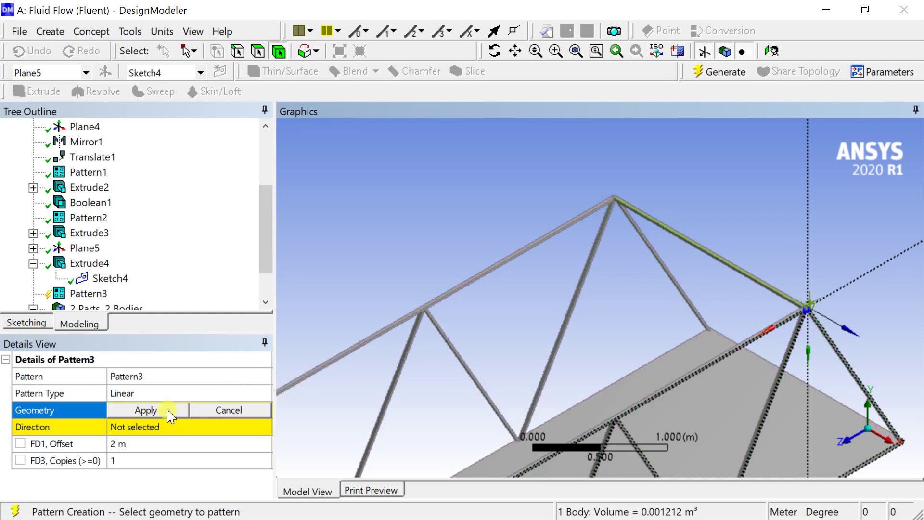
left_click(146, 410)
left_click(154, 428)
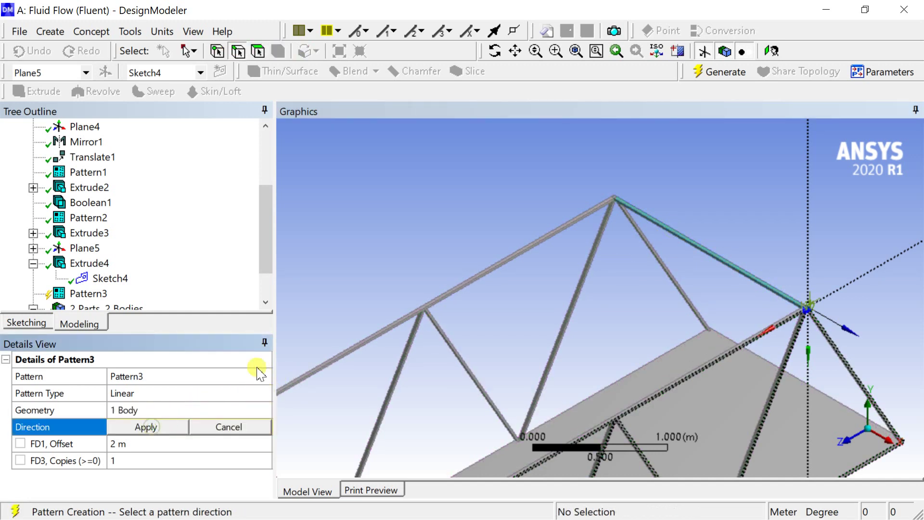
left_click(599, 205)
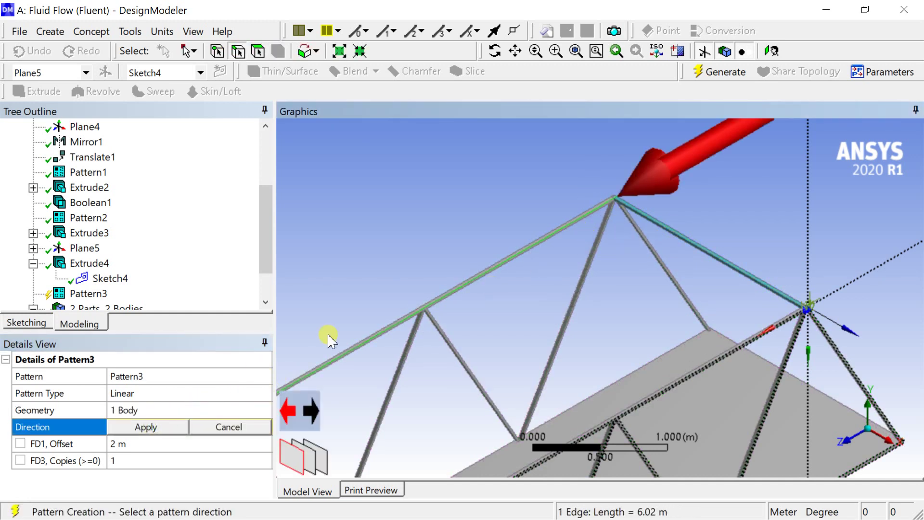
left_click(165, 428)
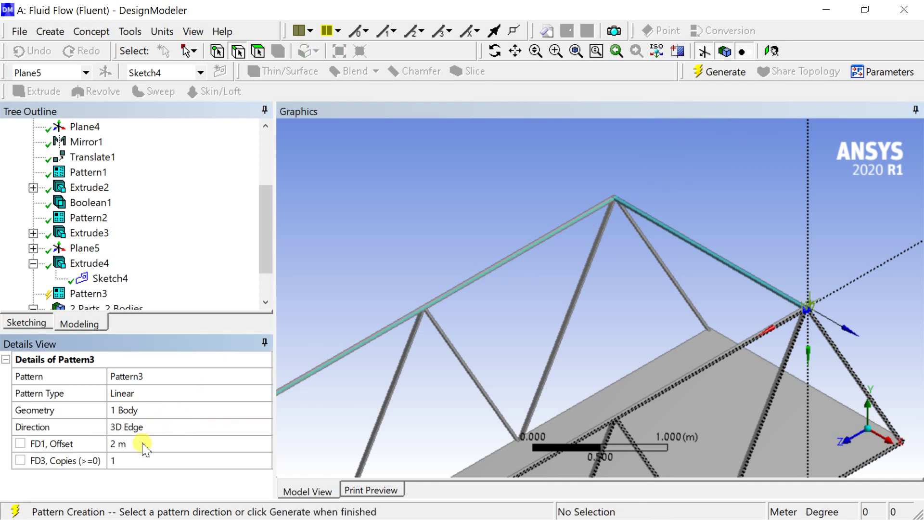
Set 3 copies at 2 m offset and generate Pattern3, giving 5 parts, 5 bodies.
left_click(145, 461)
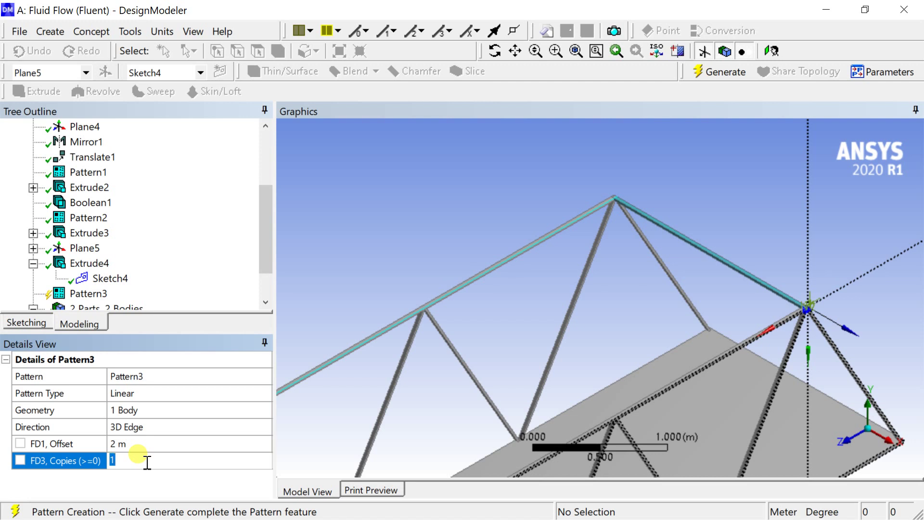
left_click(140, 456)
left_click(705, 72)
scroll(549, 191, "down", 2)
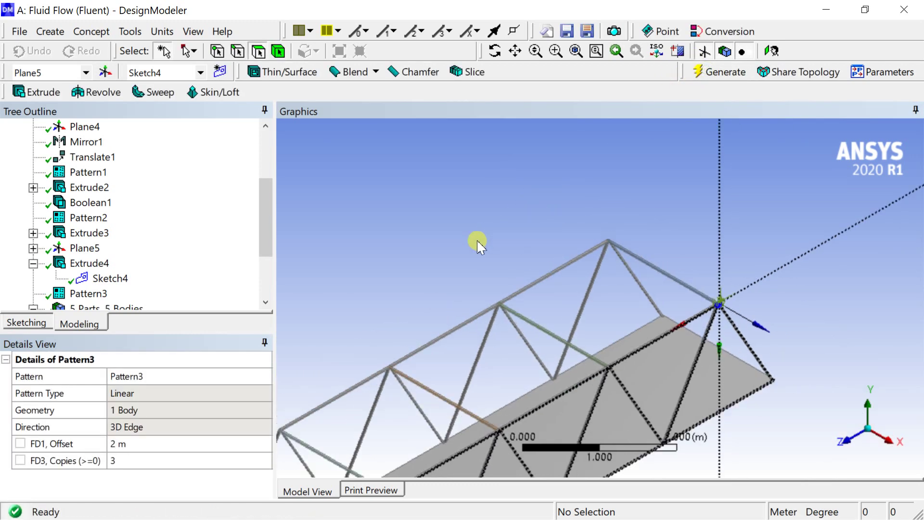
middle_click_drag(479, 245, 527, 131, "shift")
Pan across the truss joint to inspect the patterned beams and select Extrude4.
left_click(515, 50)
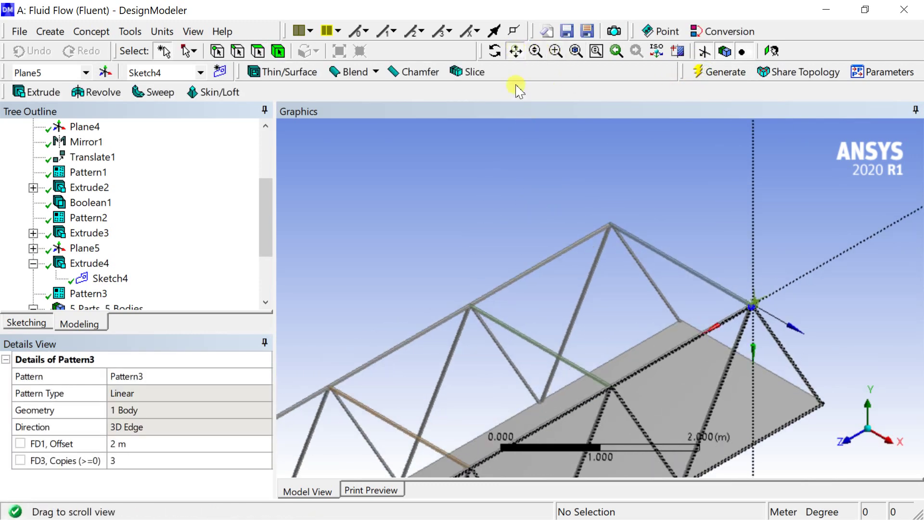
mouse_move(494, 209)
left_mouse_down()
mouse_move(577, 148)
mouse_move(529, 201)
mouse_move(533, 227)
mouse_move(499, 212)
mouse_move(629, 389)
mouse_move(668, 356)
mouse_move(692, 301)
mouse_move(561, 332)
mouse_move(611, 209)
mouse_move(557, 225)
mouse_move(554, 292)
mouse_move(553, 270)
mouse_move(537, 258)
mouse_move(782, 227)
mouse_move(761, 130)
mouse_move(514, 317)
mouse_move(512, 302)
mouse_move(726, 210)
mouse_move(609, 224)
mouse_move(592, 359)
mouse_move(569, 294)
mouse_move(594, 332)
left_mouse_up()
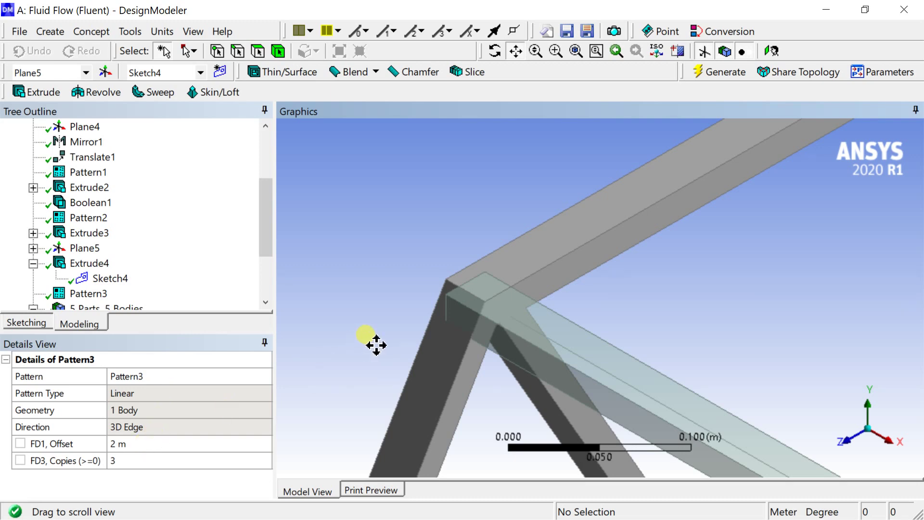
scroll(376, 344, "down", 5)
mouse_move(390, 342)
left_mouse_down()
mouse_move(392, 239)
mouse_move(433, 268)
mouse_move(536, 295)
mouse_move(594, 268)
mouse_move(607, 278)
mouse_move(588, 272)
left_mouse_up()
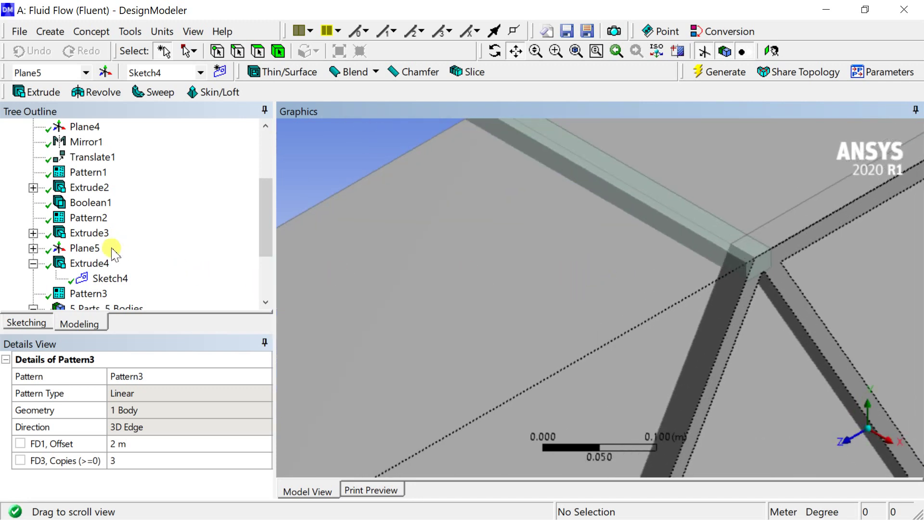
scroll(113, 253, "down", 2)
scroll(114, 262, "up", 2)
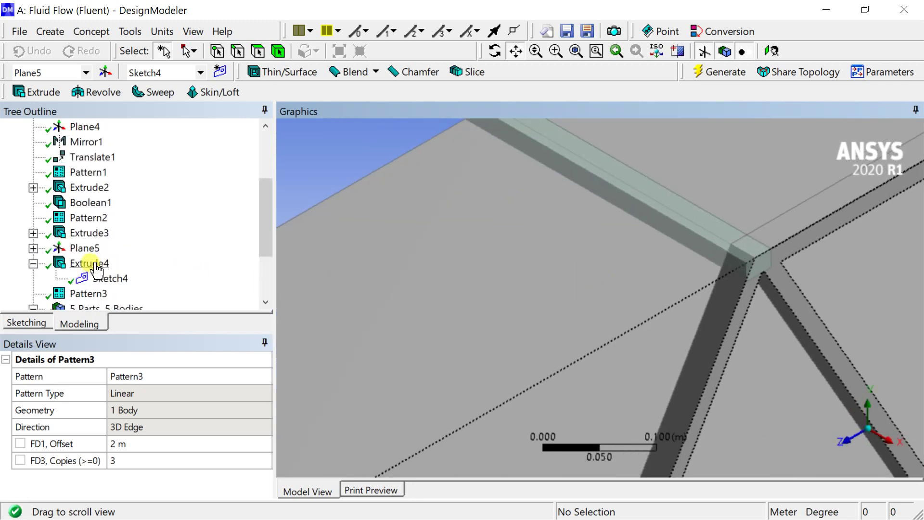
left_click(96, 266)
Set Sketch4's H1 dimension to 0.02 m and regenerate so the ridge beams become 0.02 m square.
left_click(102, 279)
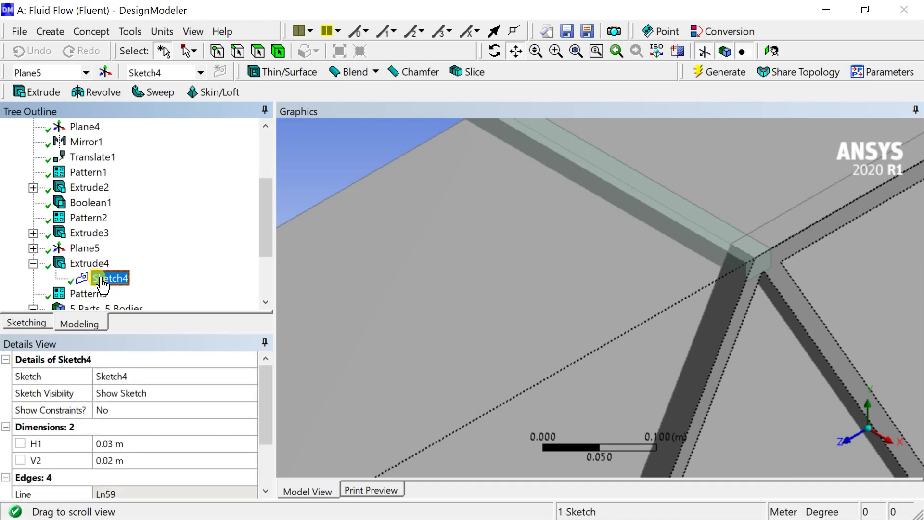
left_click(120, 443)
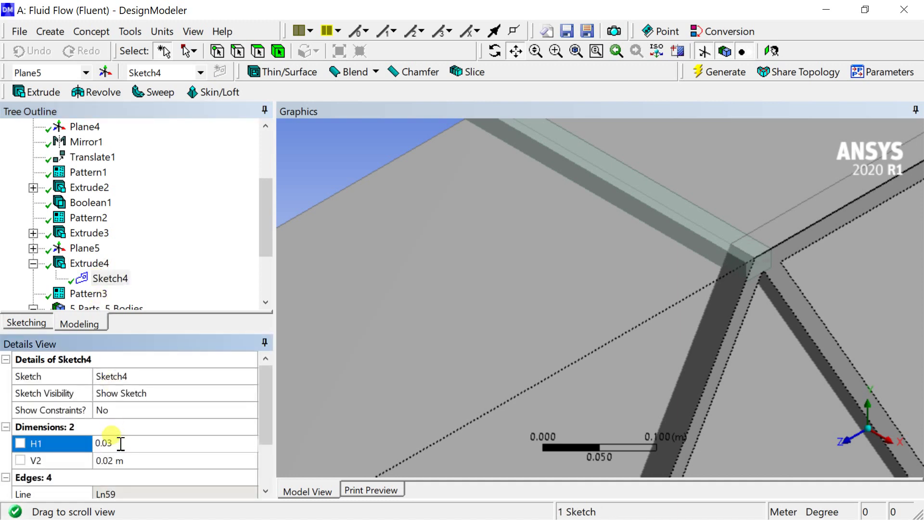
type("0.02")
key("Return")
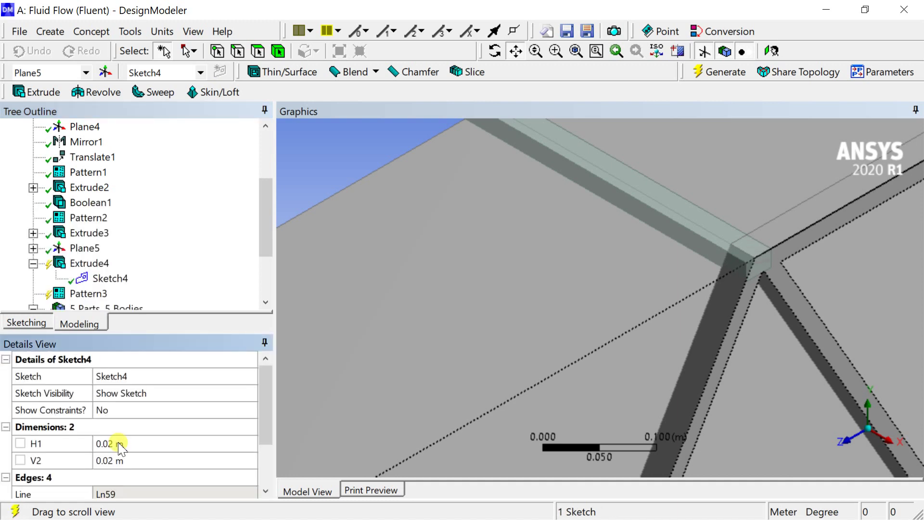
left_click(726, 73)
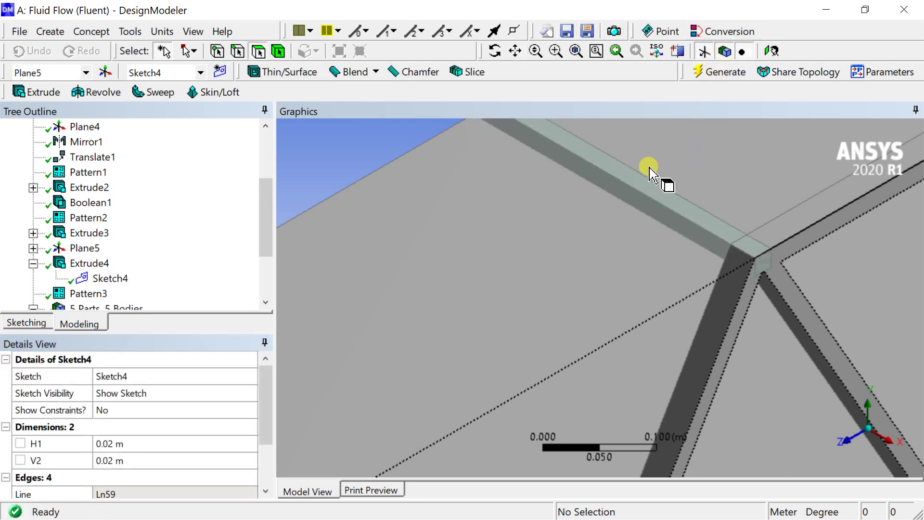
scroll(621, 207, "down", 8)
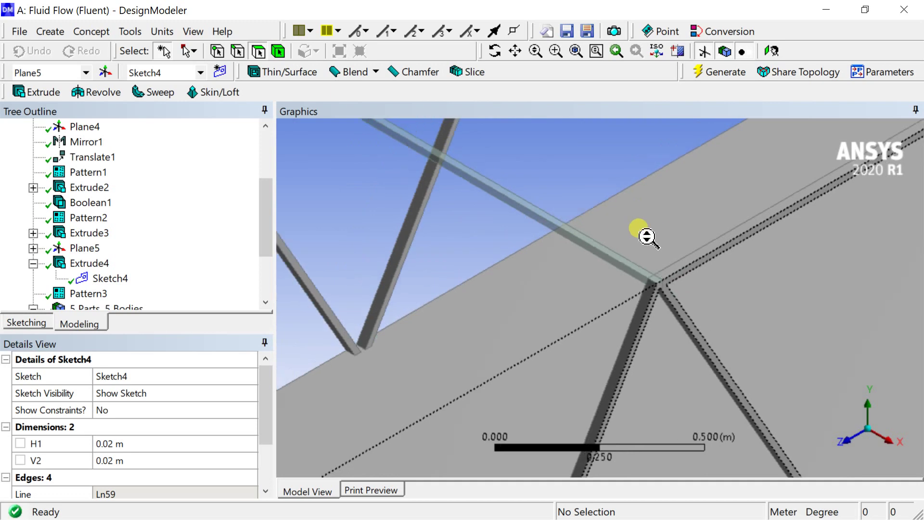
View the truss side-on along X and pan along it to check the thinner joints.
left_click(891, 441)
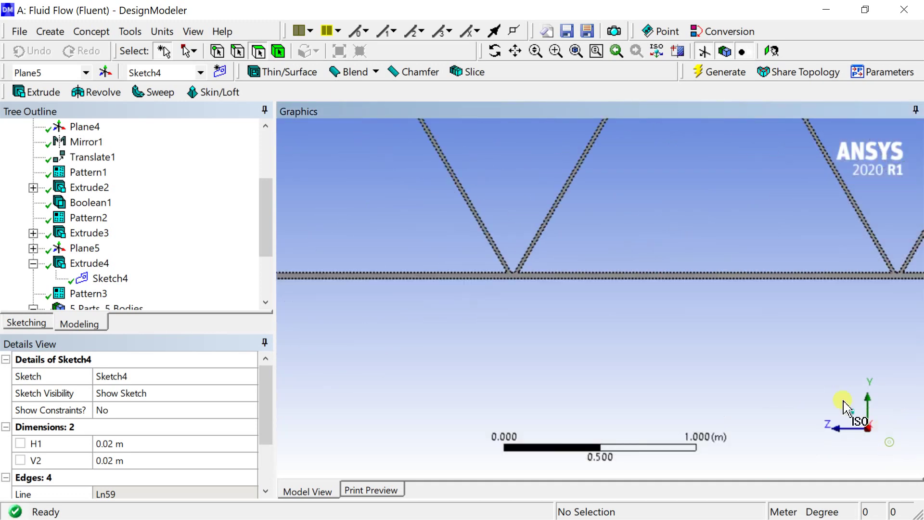
scroll(702, 262, "down", 1)
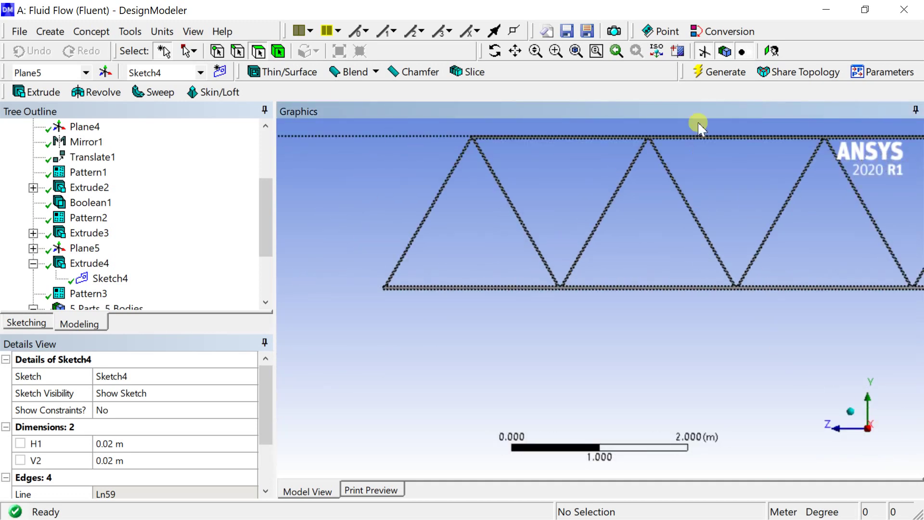
left_click(516, 51)
left_click_drag(562, 128, 547, 314)
scroll(590, 289, "up", 4)
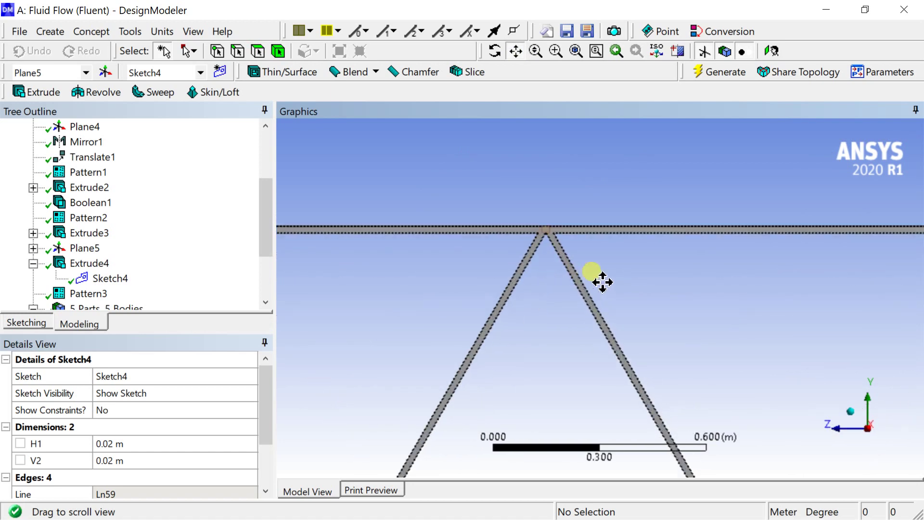
left_click_drag(603, 282, 695, 299)
scroll(505, 306, "down", 1)
left_click_drag(505, 305, 712, 284)
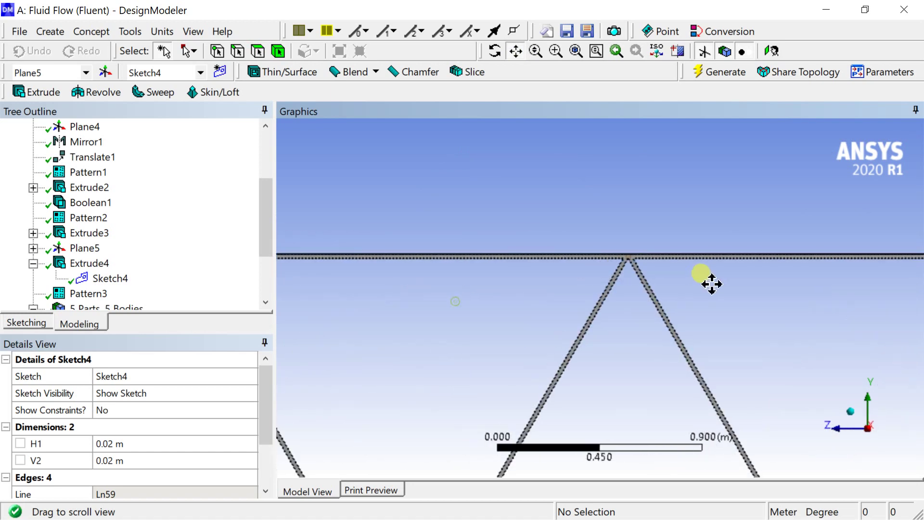
Zoom along the top chord, then return to an isometric view of the whole truss.
scroll(681, 244, "up", 5)
scroll(539, 357, "up", 2)
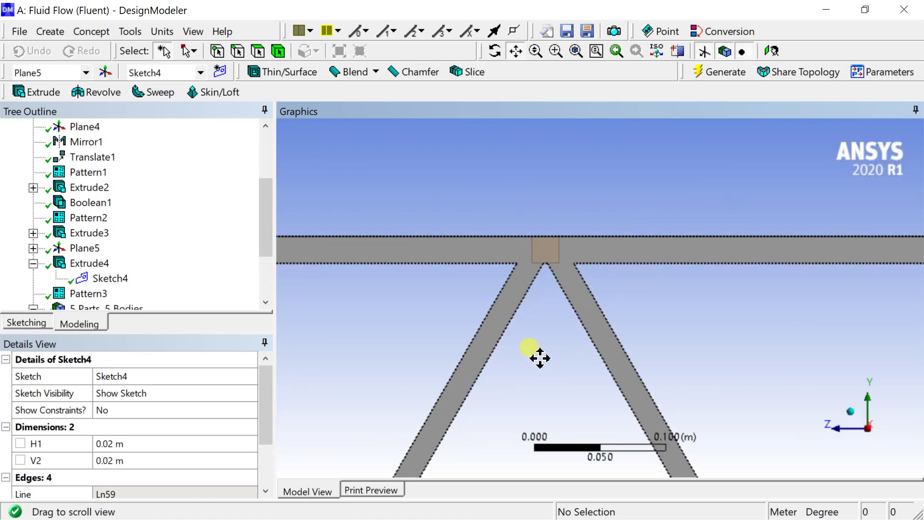
scroll(541, 358, "down", 7)
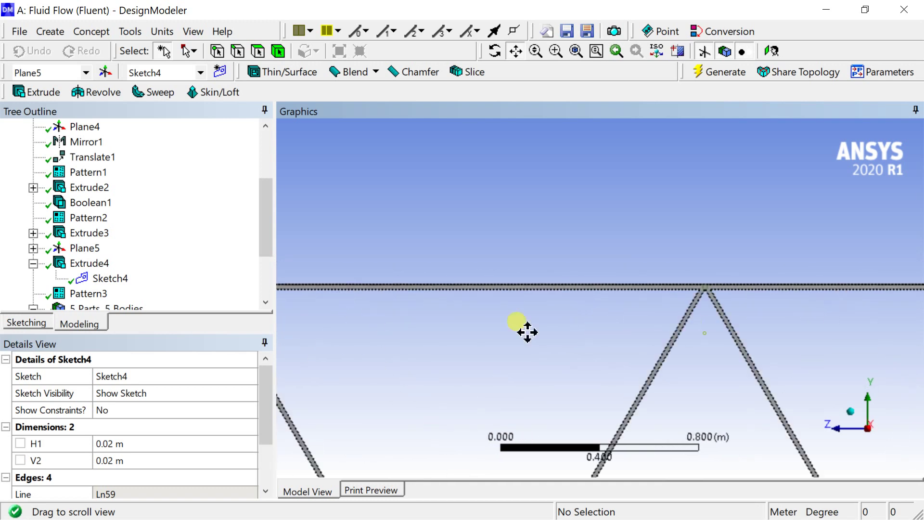
scroll(561, 295, "up", 7)
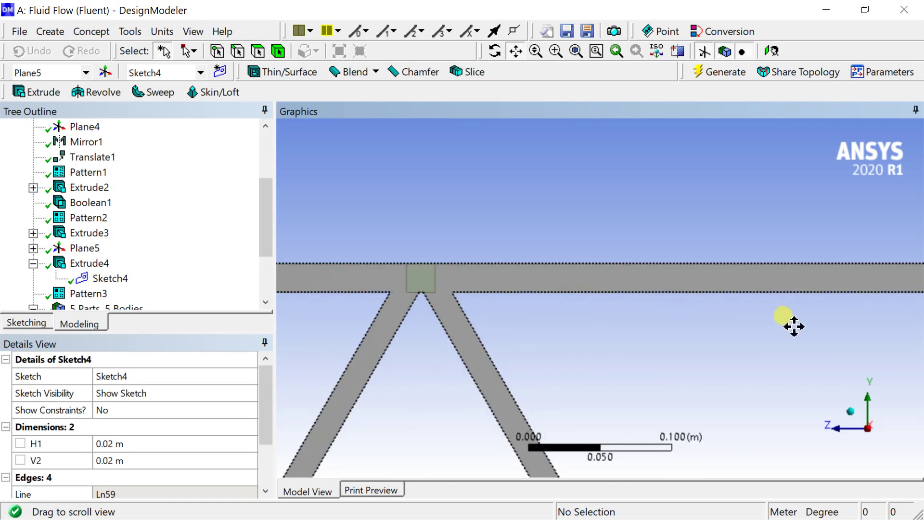
left_click_drag(794, 327, 414, 341)
scroll(614, 334, "down", 2)
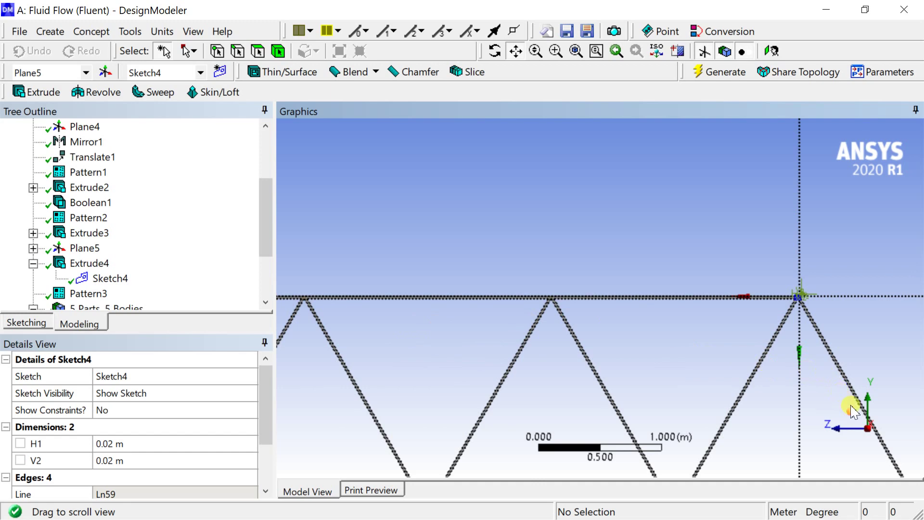
left_click(851, 410)
scroll(702, 354, "down", 3)
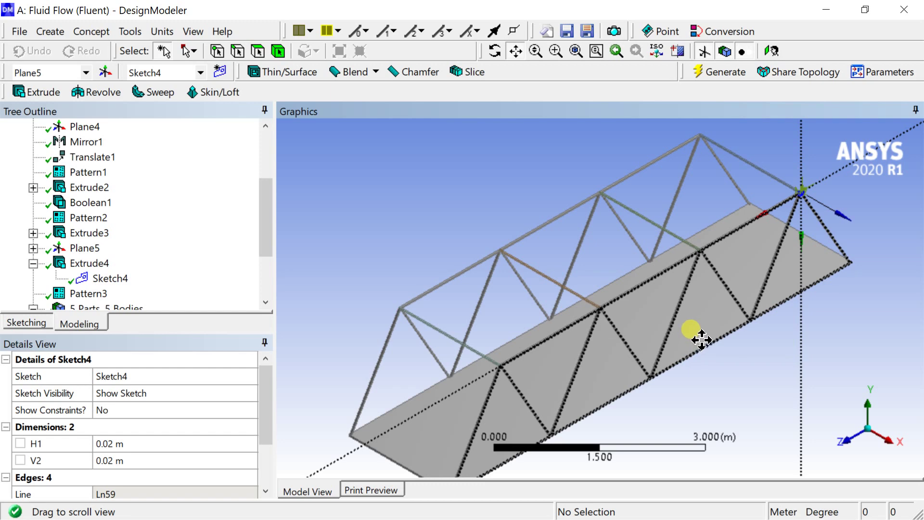
Boolean-unite all five bodies and generate one Solid with 67 faces, 248 edges, 164 vertices.
left_click(49, 32)
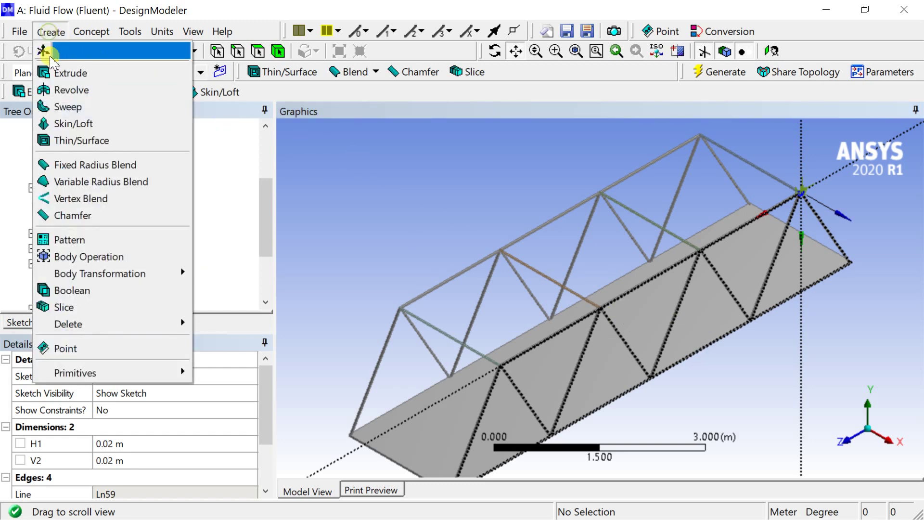
left_click(85, 292)
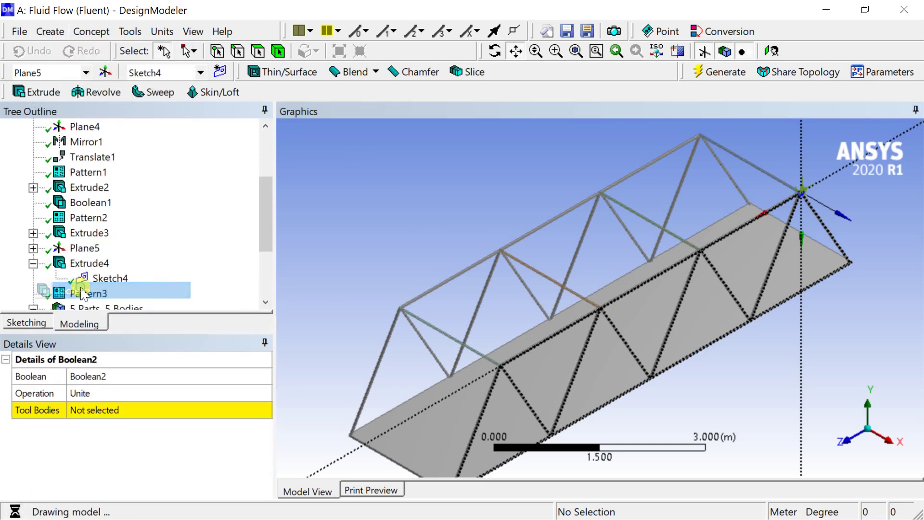
left_click(455, 339)
left_click(568, 287, "ctrl")
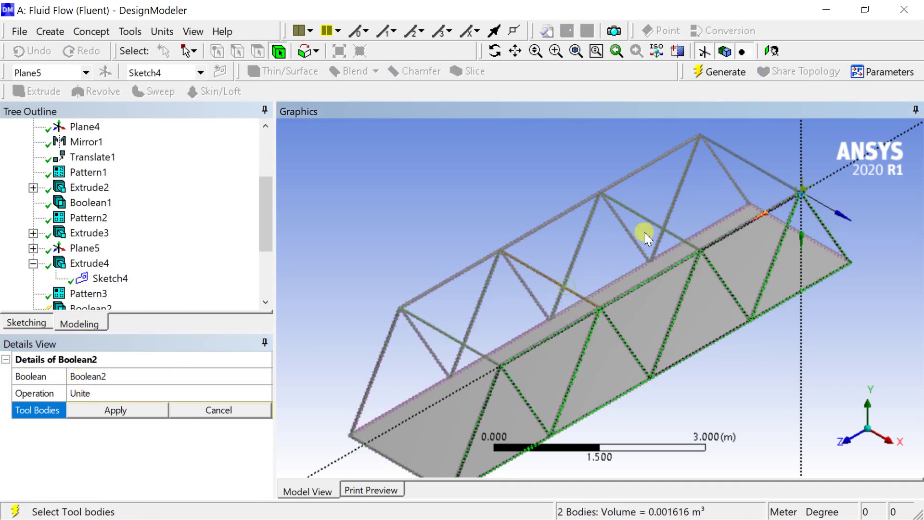
left_click(649, 221, "ctrl")
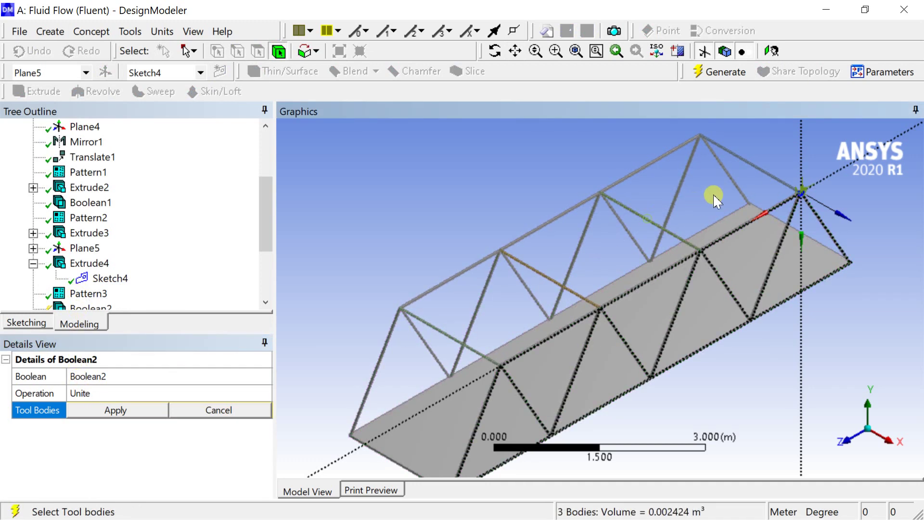
left_click(745, 159, "ctrl")
left_click(663, 156, "ctrl")
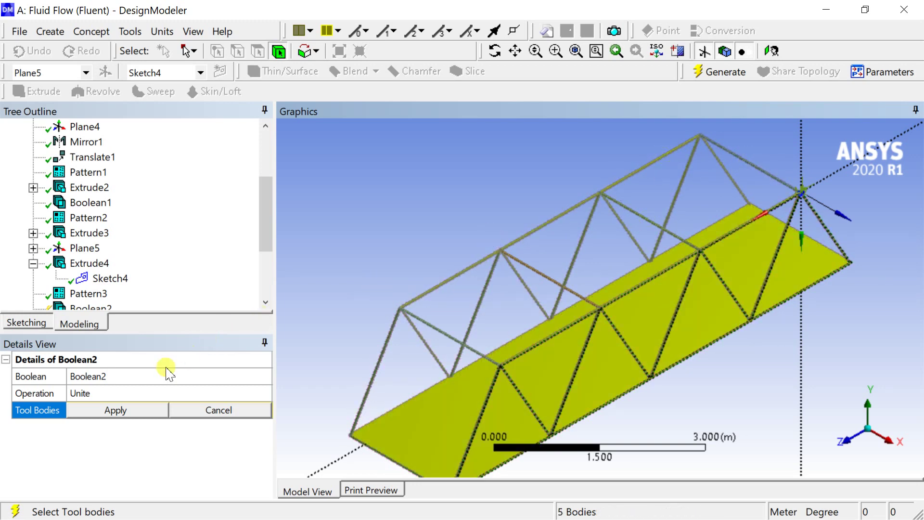
left_click(118, 411)
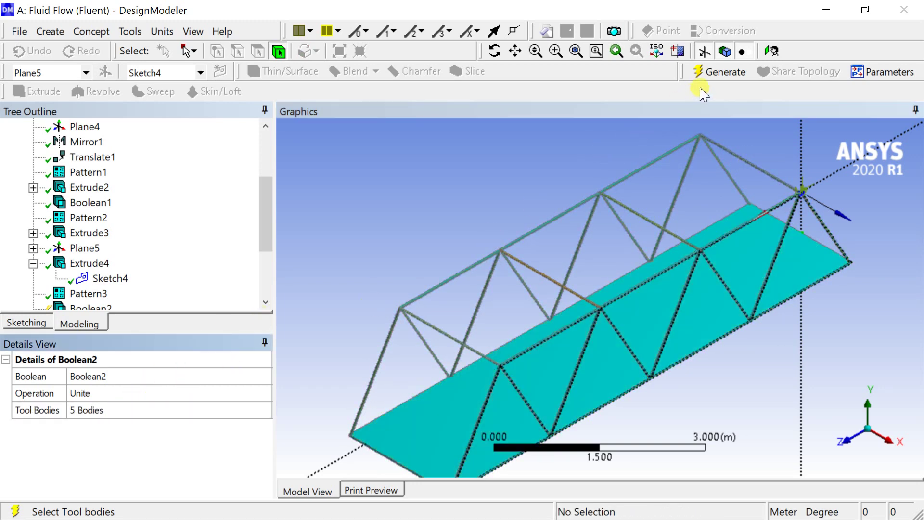
left_click(714, 77)
scroll(91, 289, "down", 1)
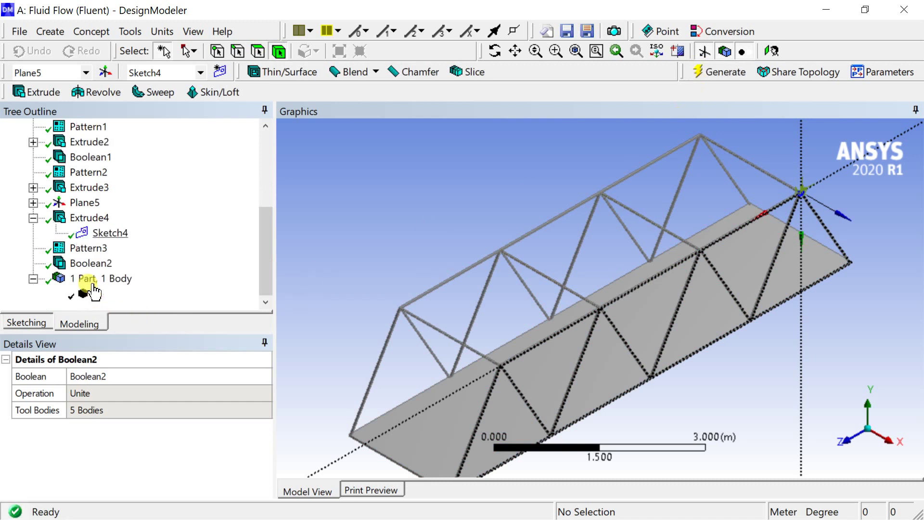
left_click(98, 294)
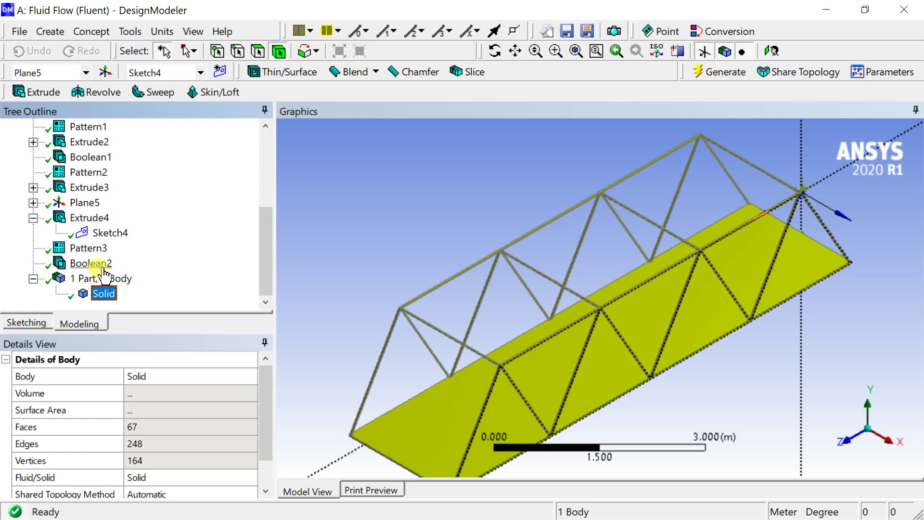
Generate a Box enclosure with 5 m cushions on +Z and -Z, keeping 1 m elsewhere.
left_click(426, 215)
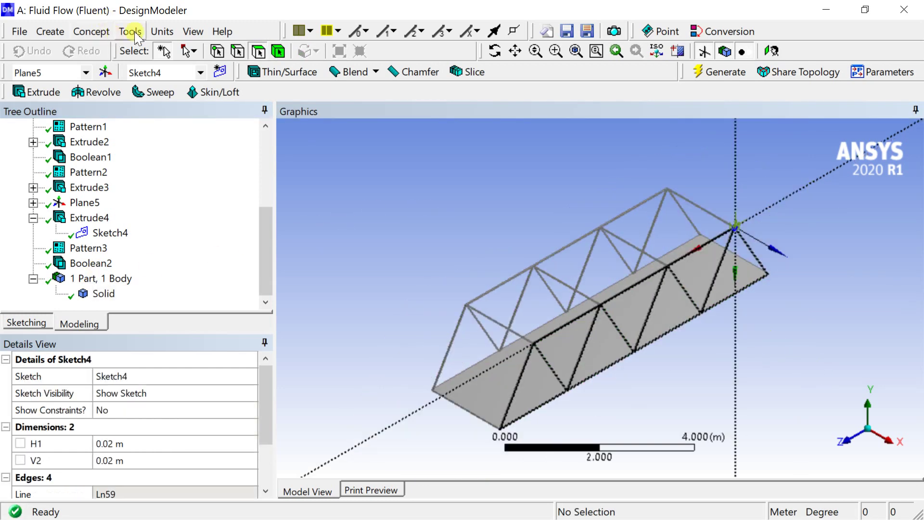
left_click(129, 31)
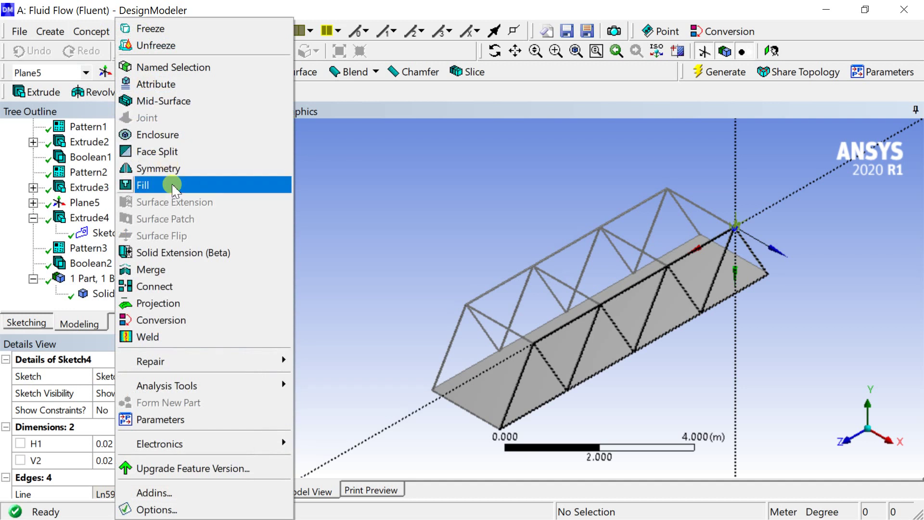
left_click(184, 135)
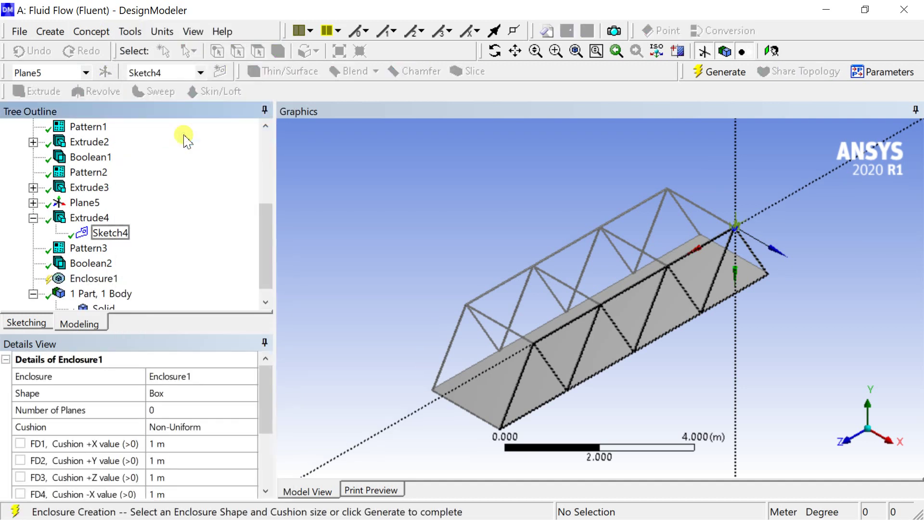
scroll(199, 418, "down", 1)
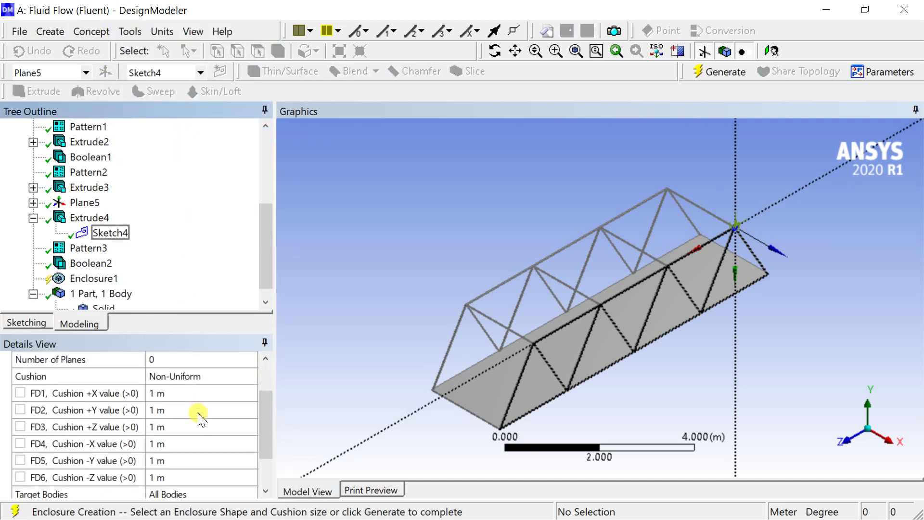
left_click(191, 428)
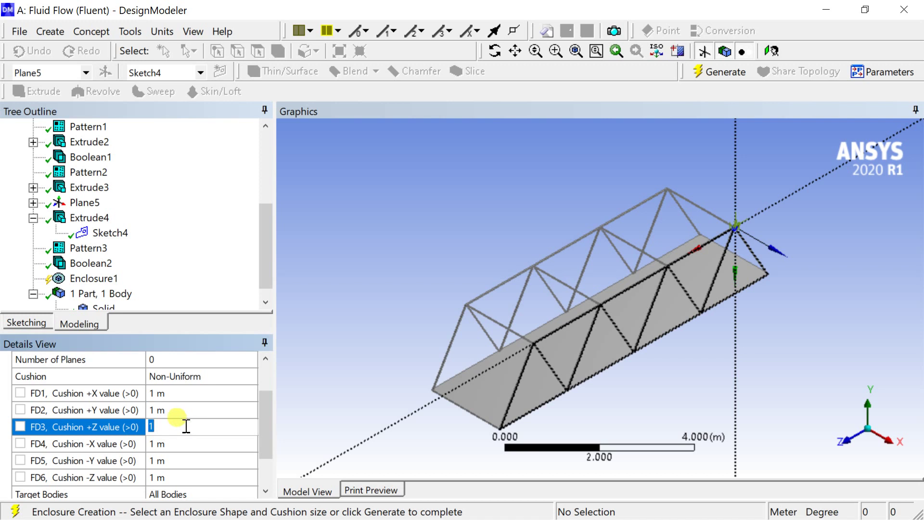
key("Return")
left_click(174, 478)
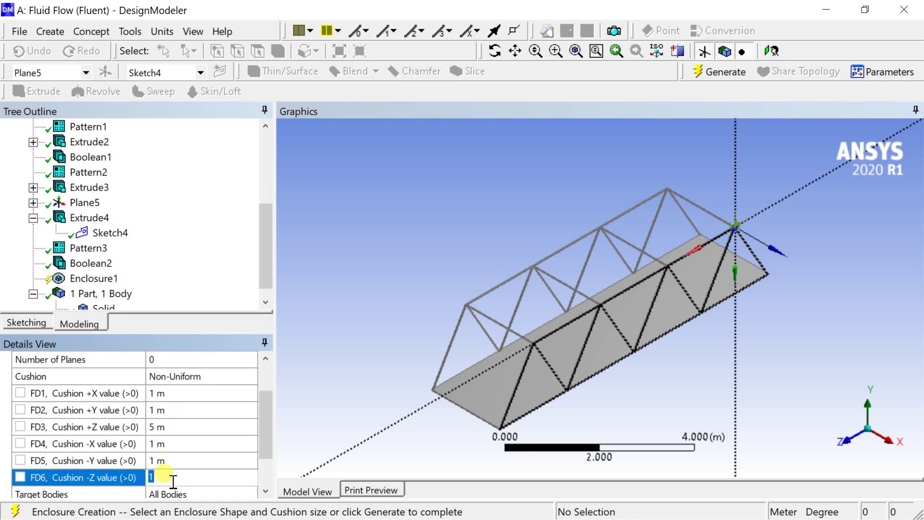
type("5")
key("Return")
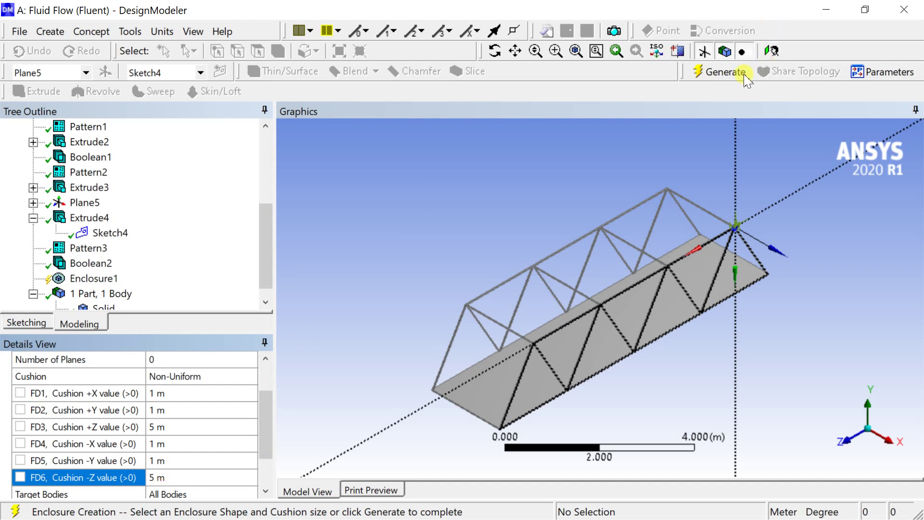
left_click(725, 70)
scroll(671, 157, "down", 3)
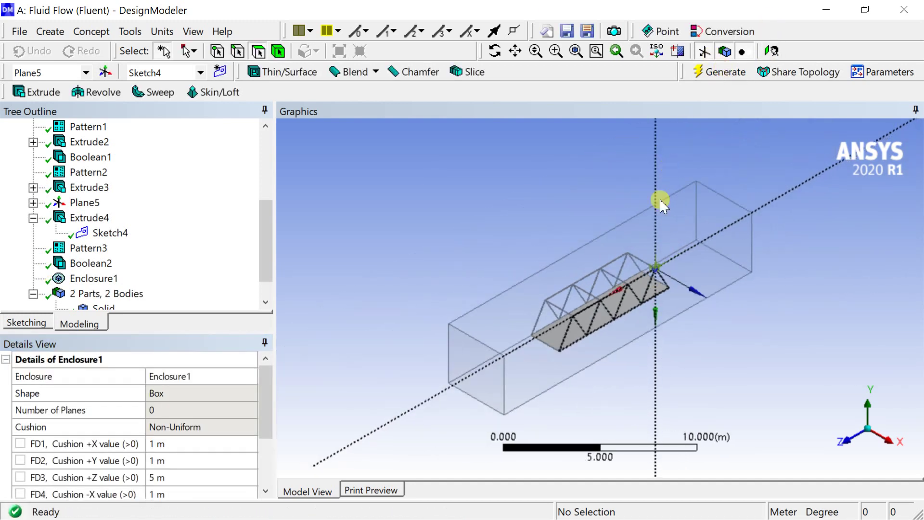
middle_click_drag(604, 304, 570, 233)
left_click(890, 412)
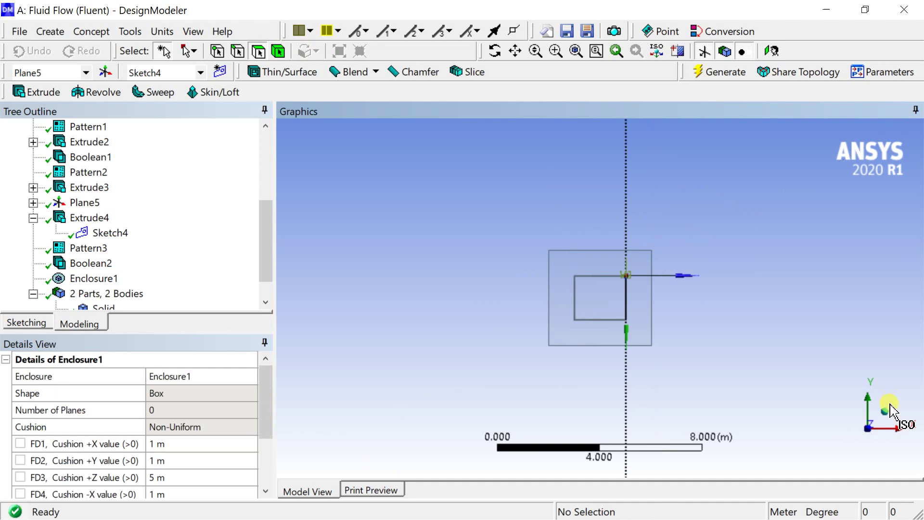
left_click(890, 415)
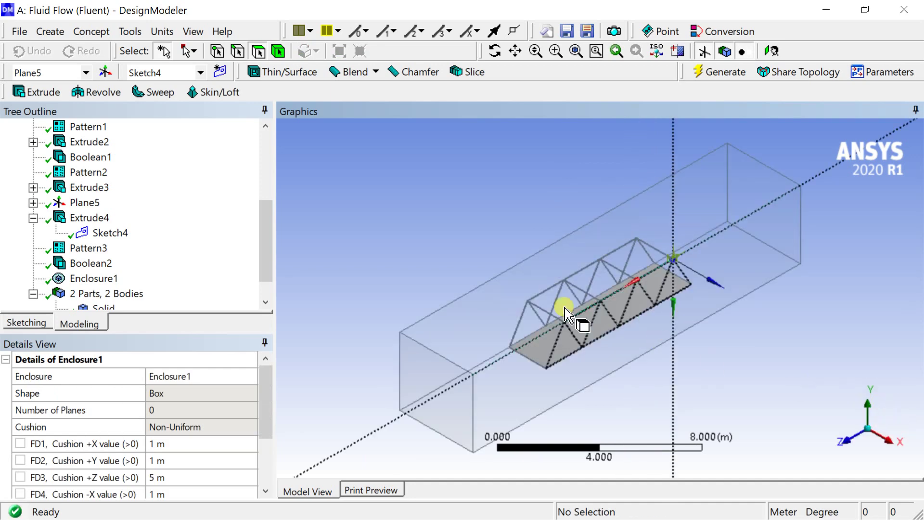
scroll(568, 313, "up", 2)
scroll(144, 269, "down", 1)
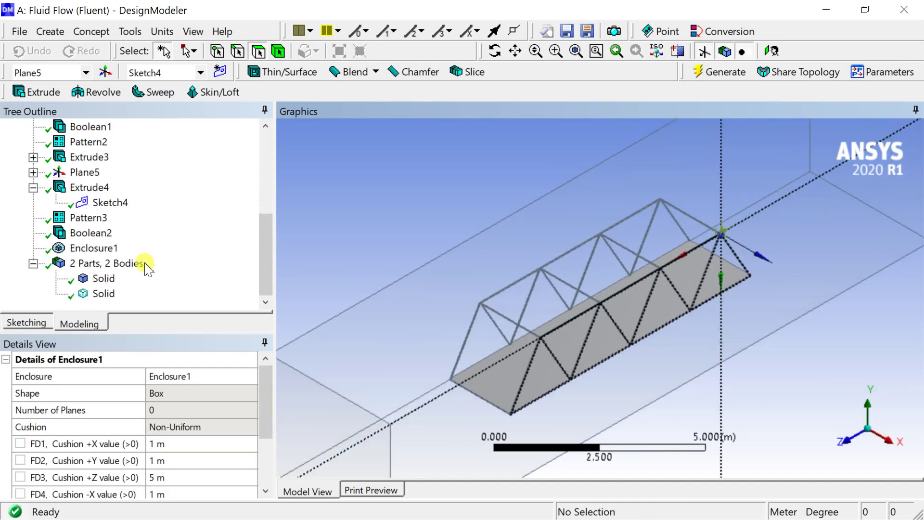
left_click(87, 282)
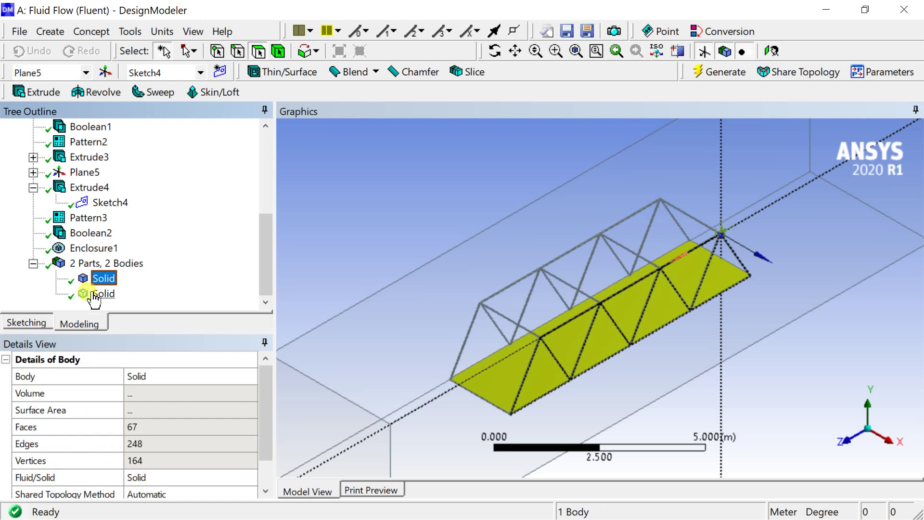
left_click(94, 295)
left_click(328, 244)
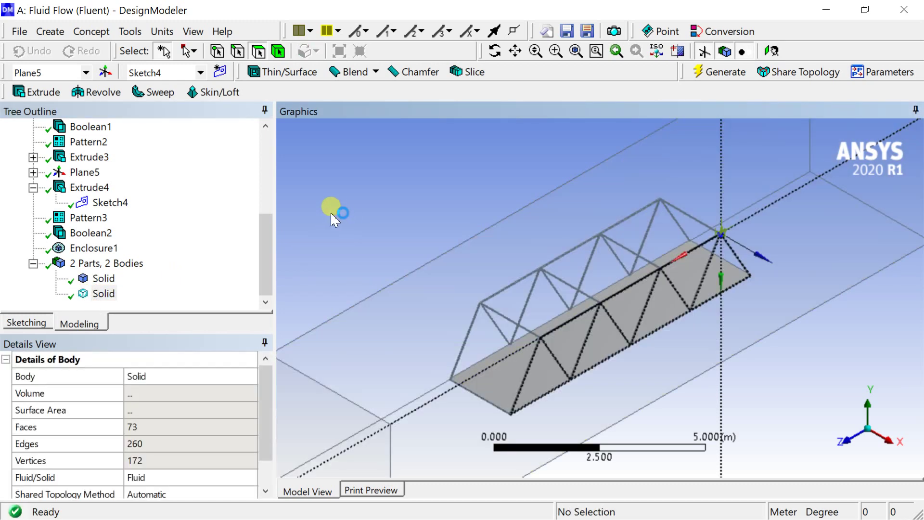
Add a new Boolean feature with its operation set to Subtract.
left_click(59, 33)
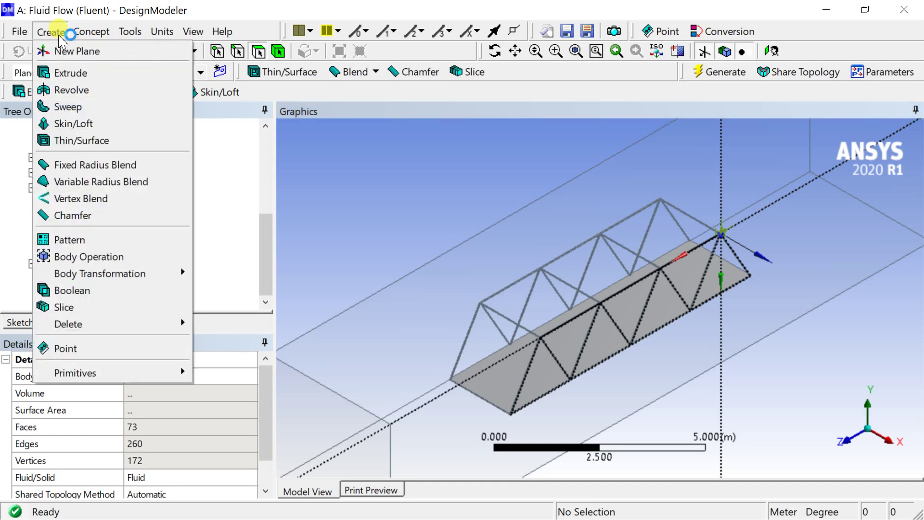
left_click(103, 290)
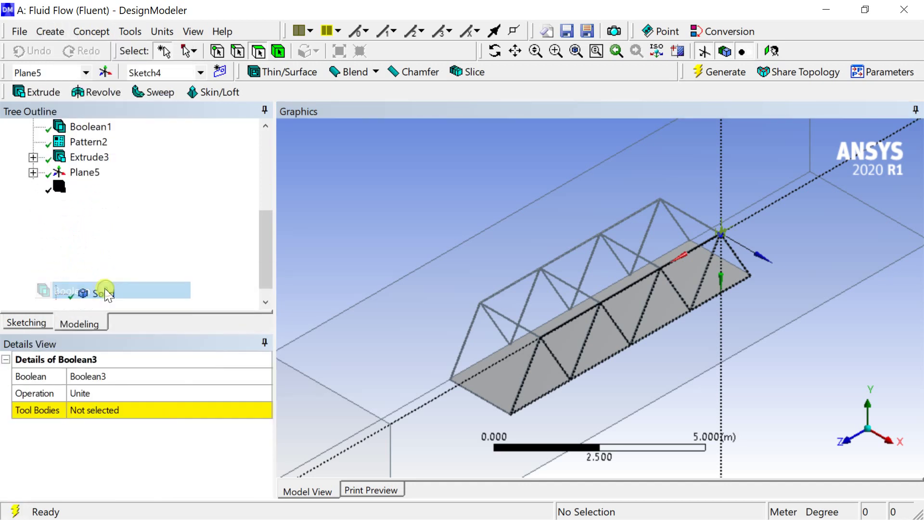
left_click(136, 393)
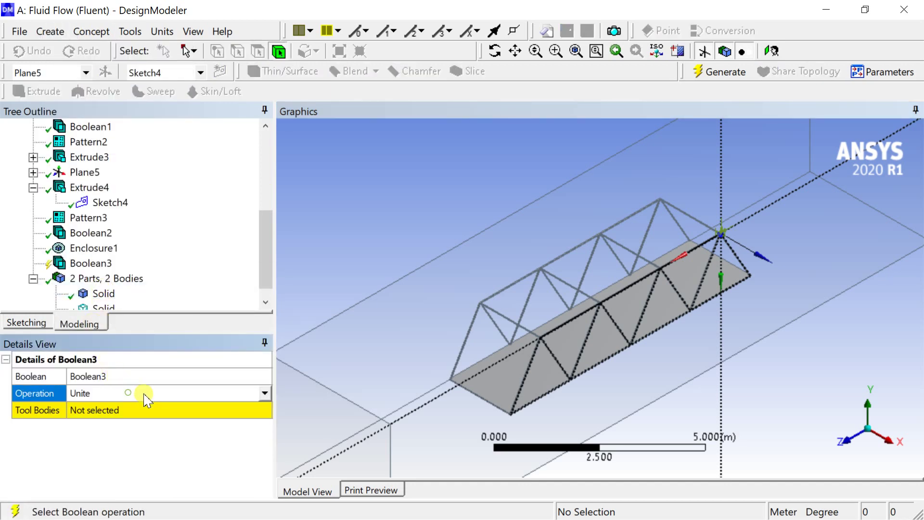
left_click(265, 393)
left_click(186, 421)
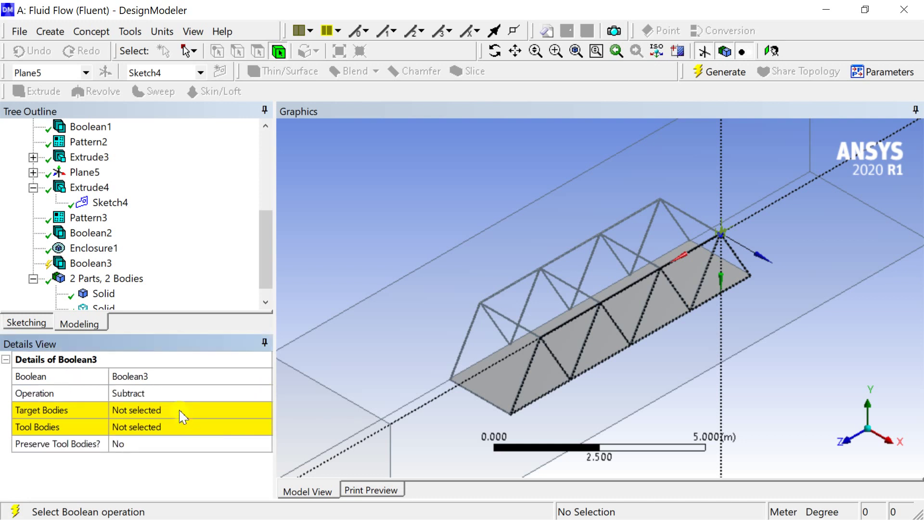
Subtract the truss Solid tool body from the enclosure target body and generate Boolean3.
left_click(182, 417)
left_click(463, 335)
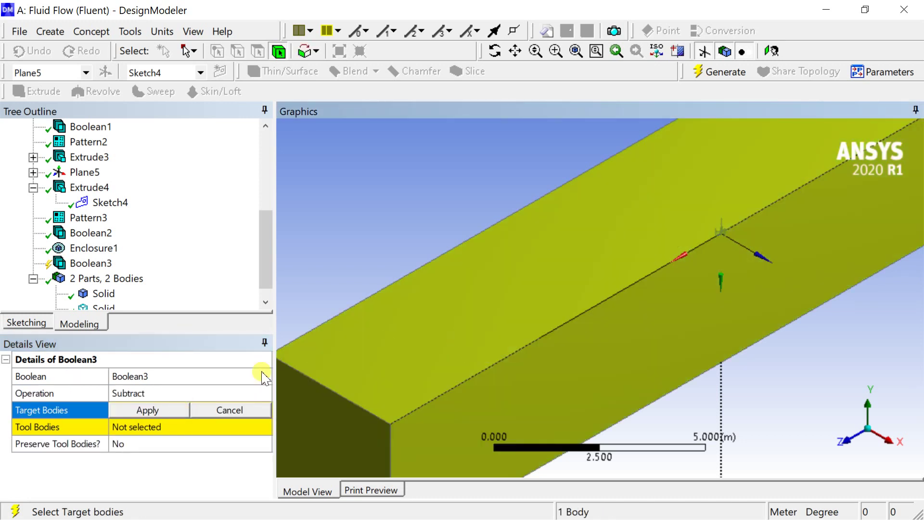
left_click(167, 413)
left_click(153, 435)
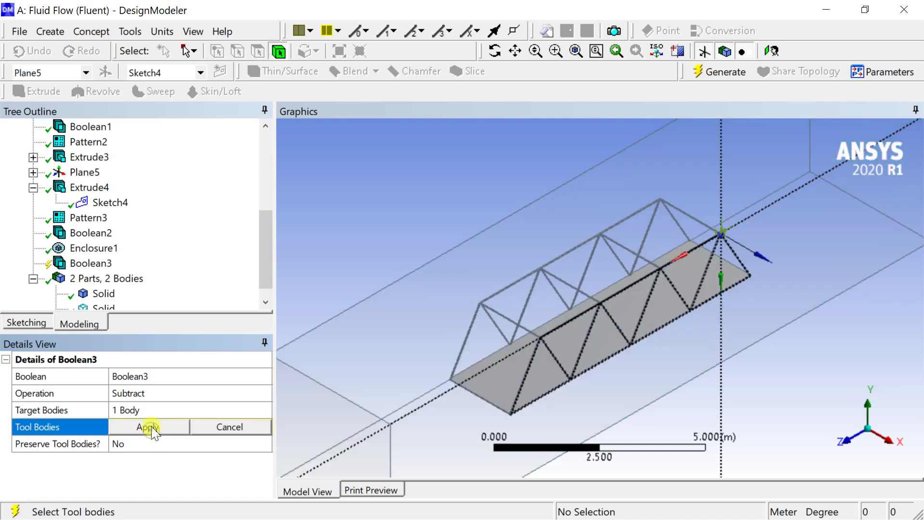
left_click(96, 293)
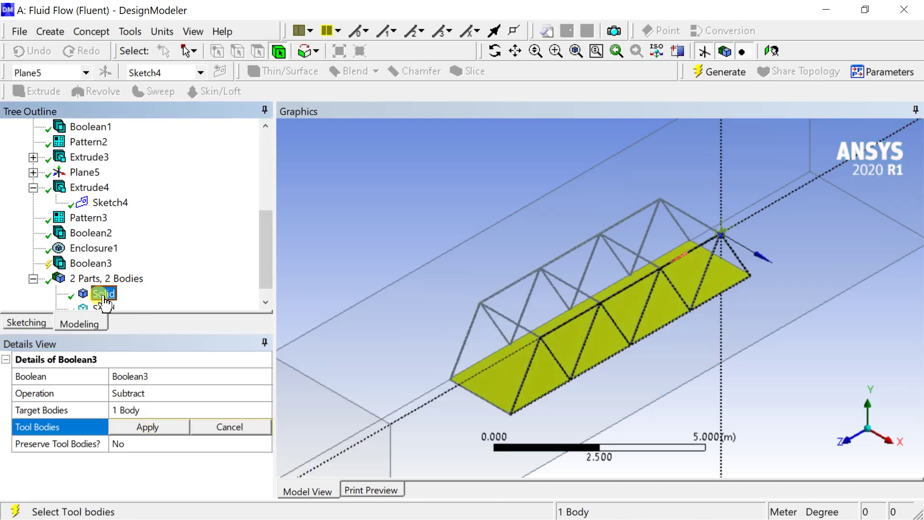
left_click(139, 428)
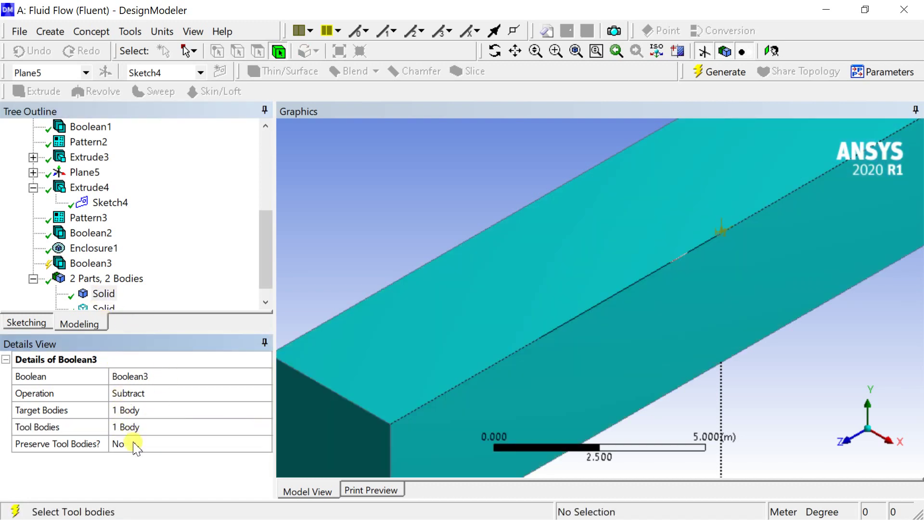
left_click(144, 445)
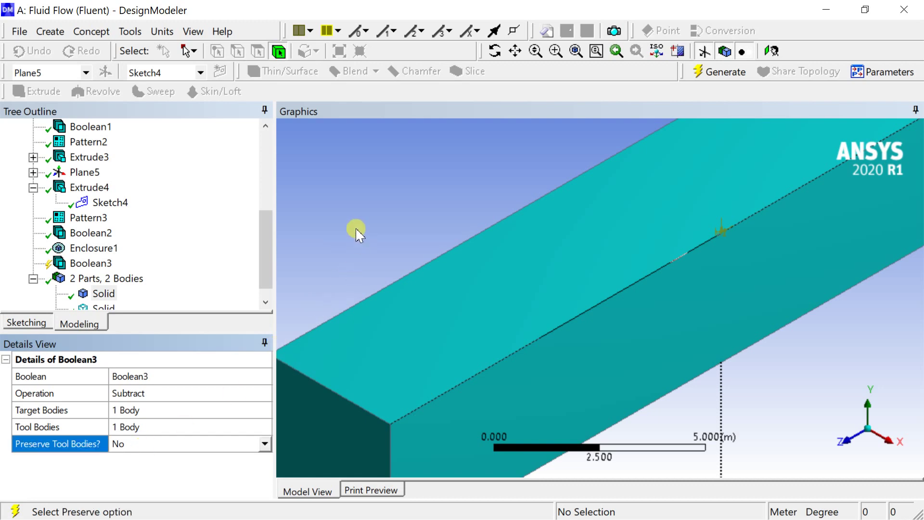
left_click(701, 71)
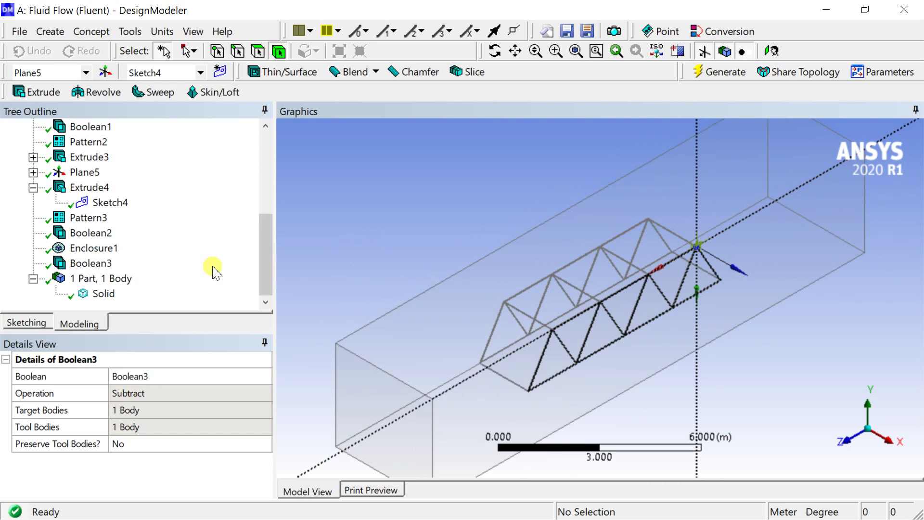
Select and zoom in on the single fluid body, then close DesignModeler.
left_click(104, 293)
left_click(377, 195)
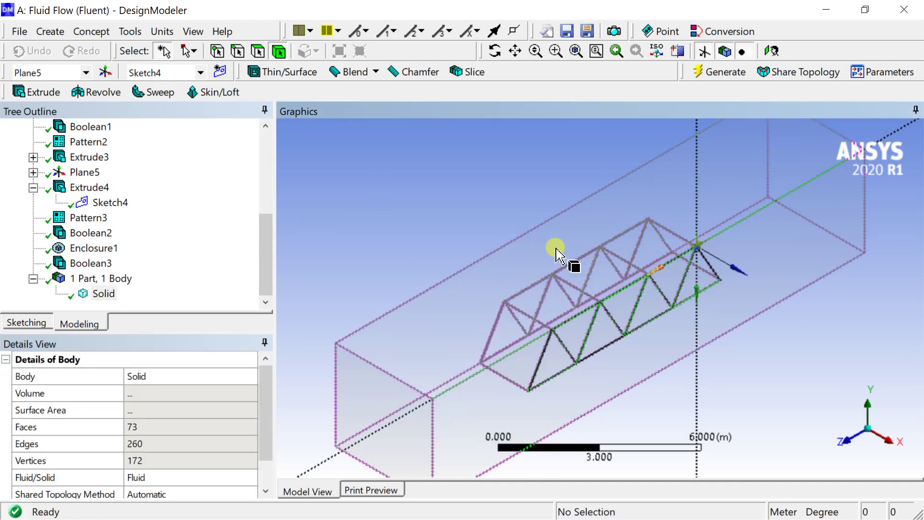
scroll(607, 269, "up", 2)
scroll(522, 271, "up", 2)
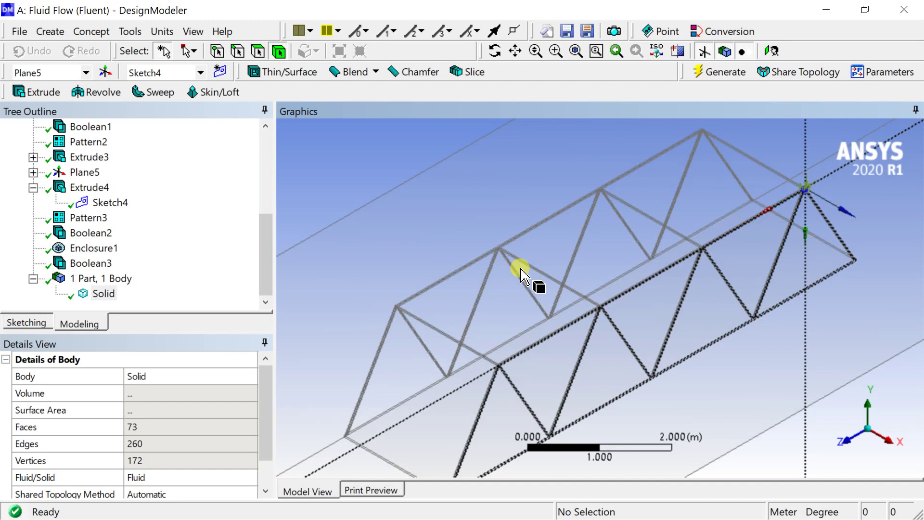
left_click(521, 271)
left_click(371, 145)
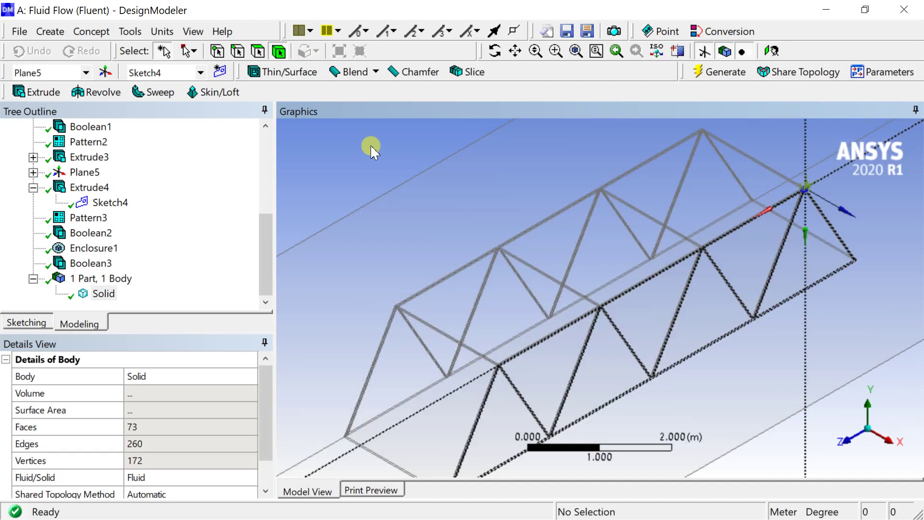
scroll(440, 247, "down", 5)
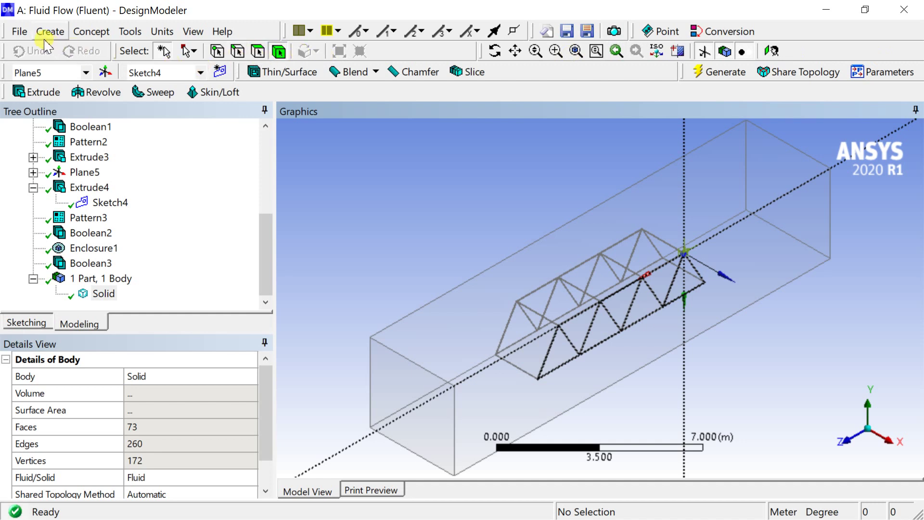
left_click(906, 11)
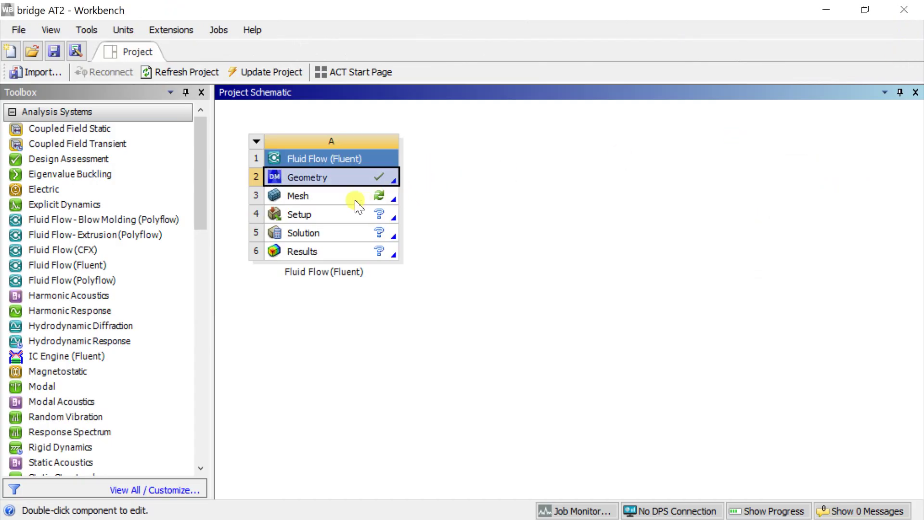
Launch ANSYS Meshing using Edit... on the Fluid Flow system's Mesh cell (A3).
double_click(355, 202)
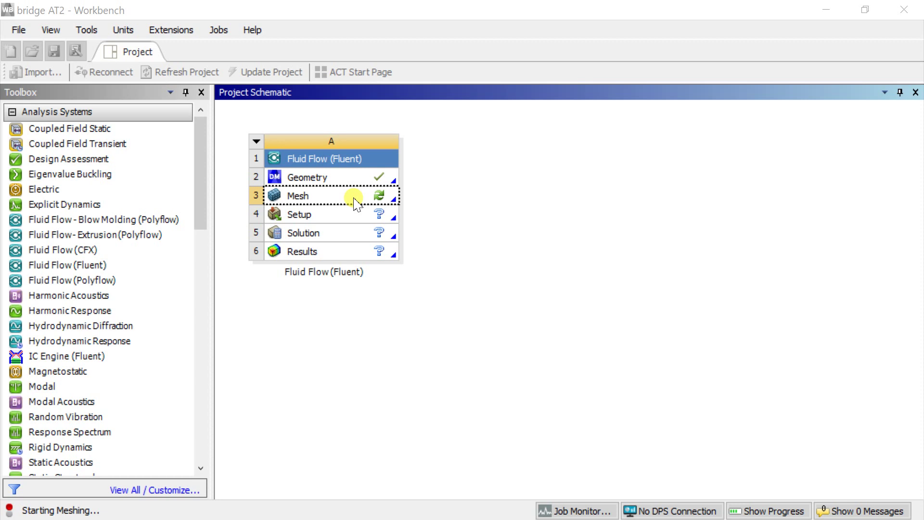
left_click(355, 202)
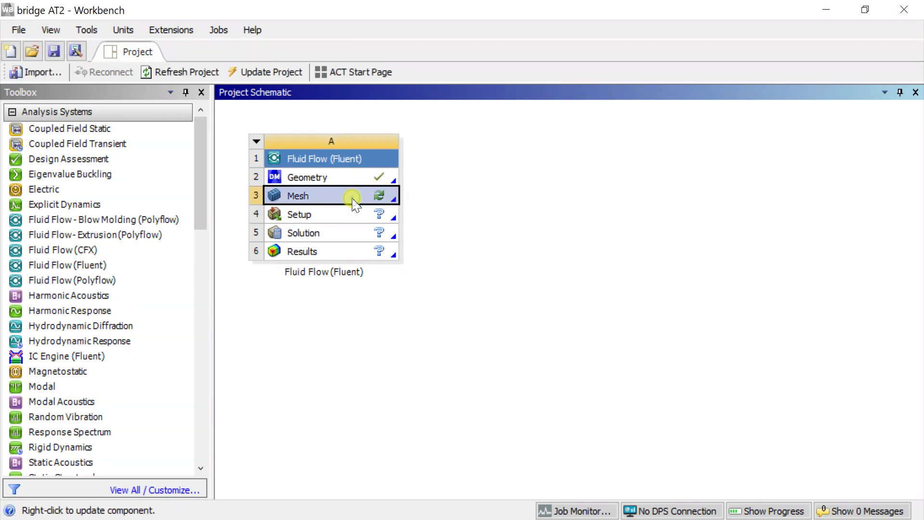
right_click(354, 202)
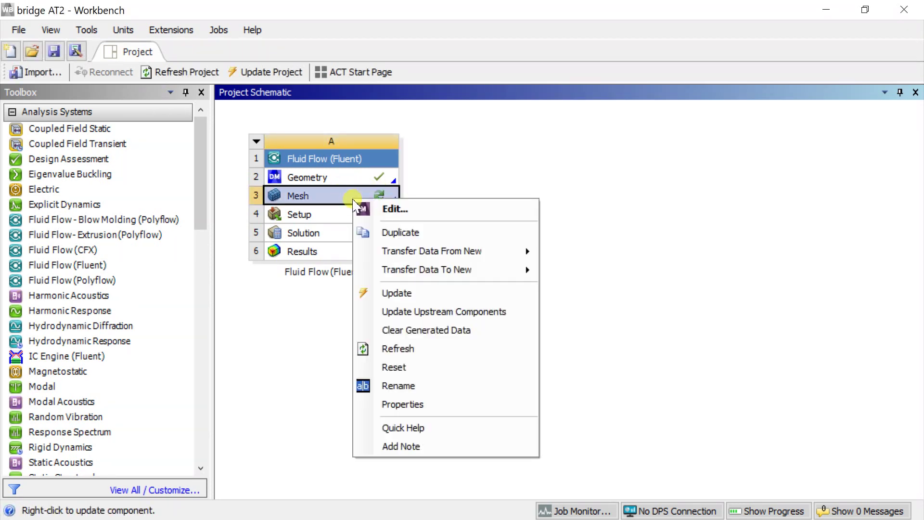
left_click(393, 209)
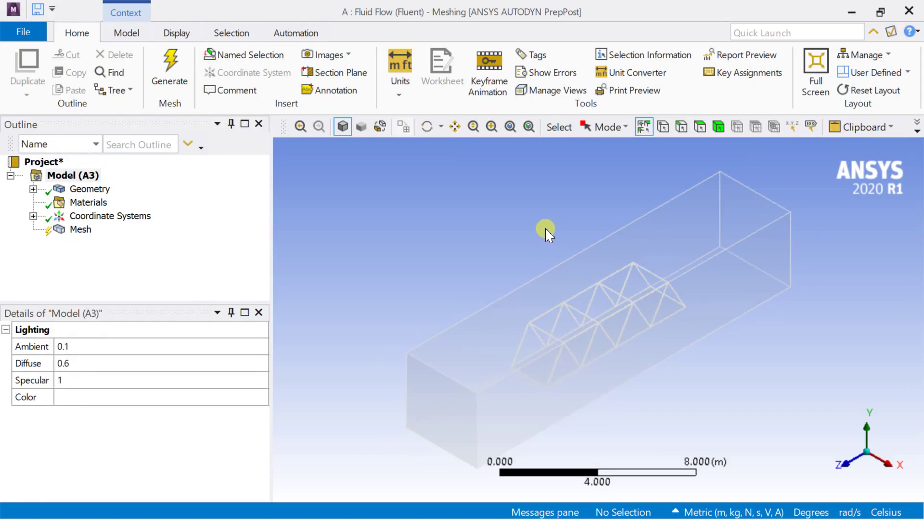
Collapse the ribbon and select Mesh in the Outline to show its details.
left_click(879, 33)
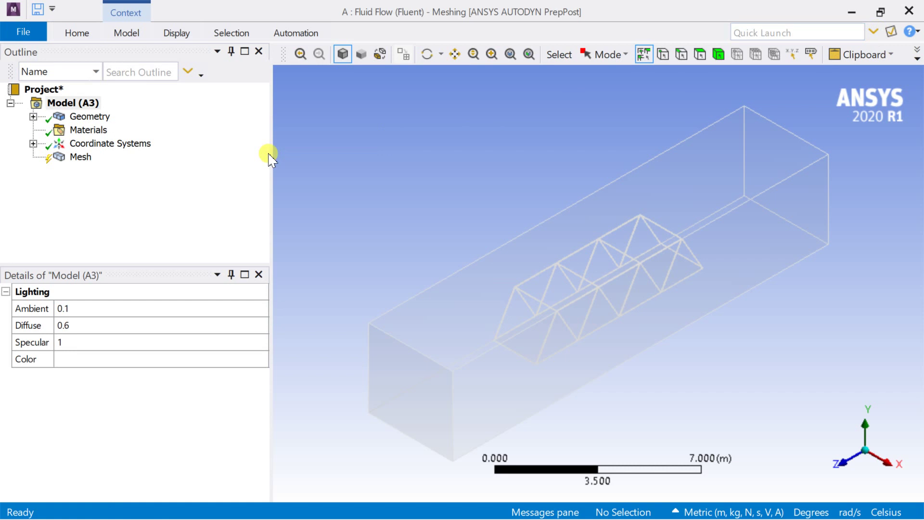
left_click(33, 116)
left_click(33, 116)
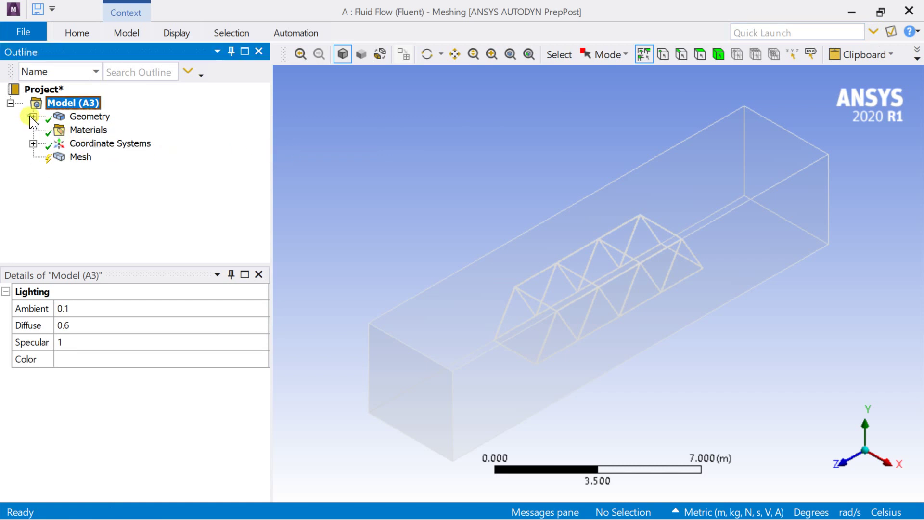
left_click(79, 159)
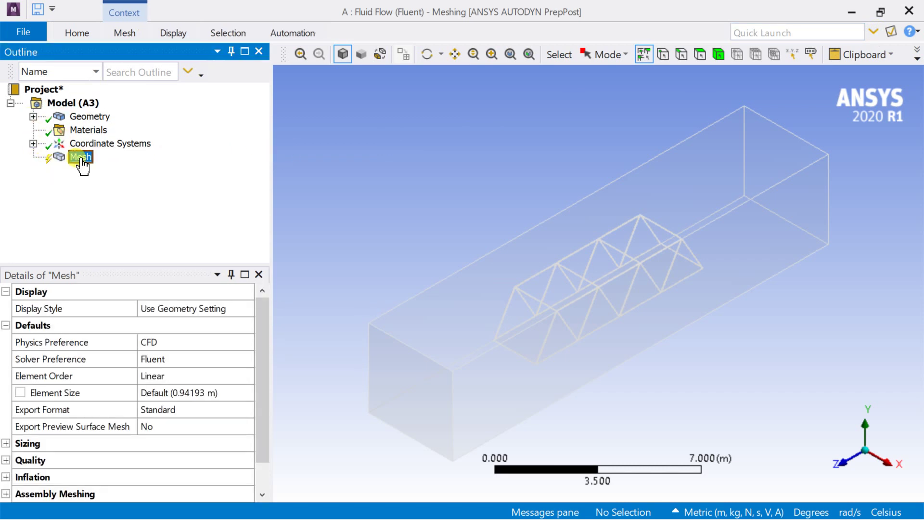
right_click(81, 161)
left_click(53, 179)
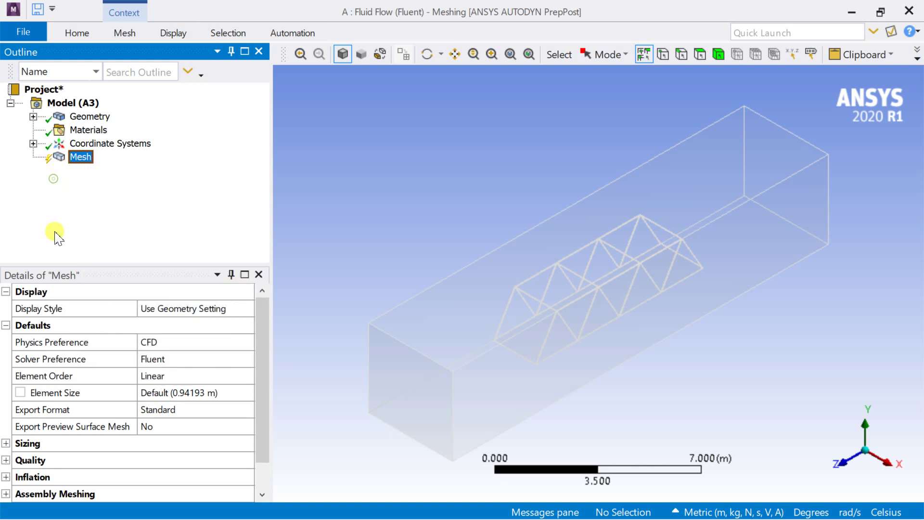
scroll(46, 429, "down", 1)
Expand the Sizing group and confirm the Element Size of 0.1 m.
left_click(7, 410)
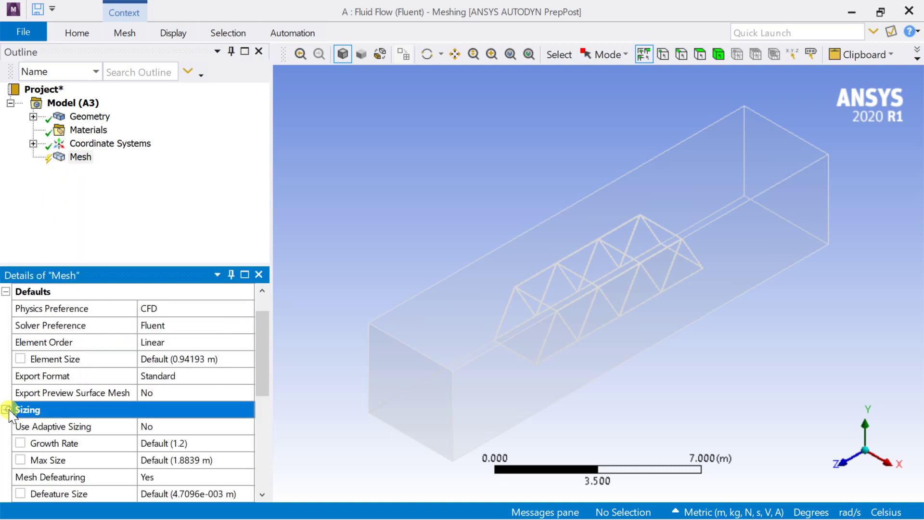
scroll(120, 435, "down", 1)
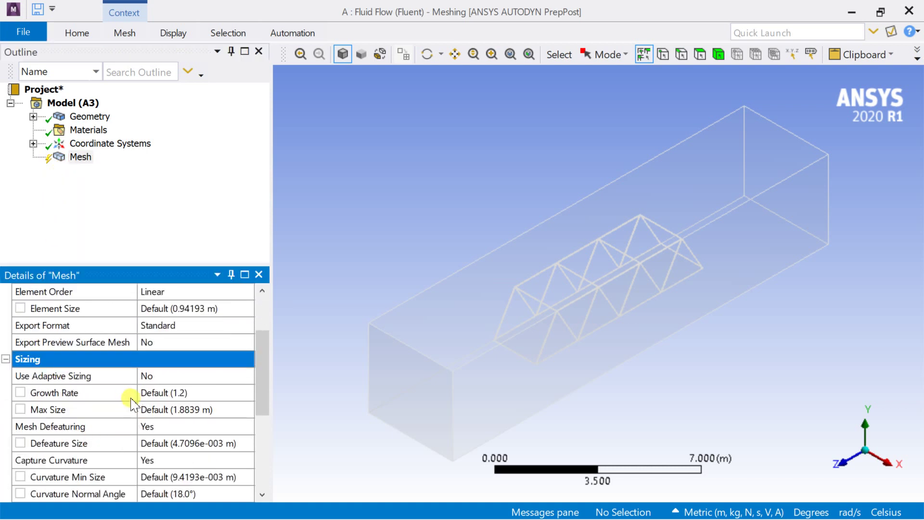
scroll(133, 403, "up", 2)
left_click(164, 397)
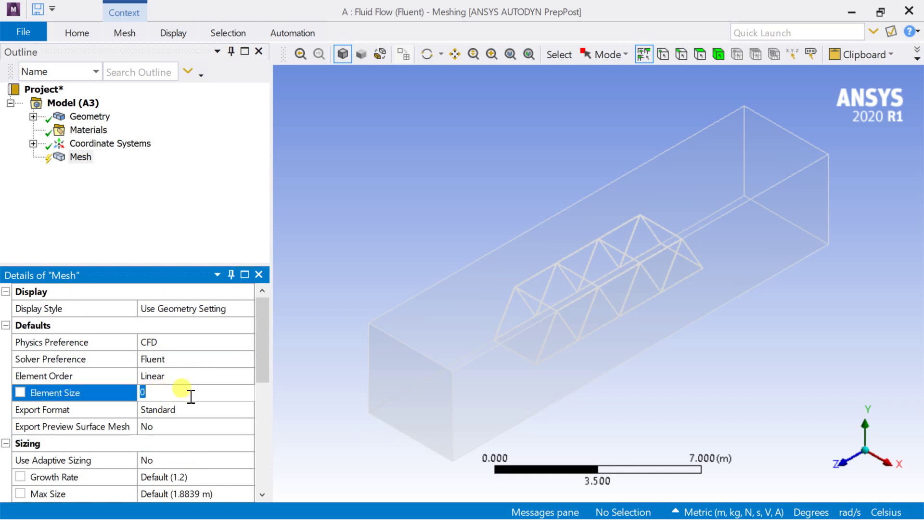
left_click(371, 380)
left_click(209, 394)
left_click(363, 312)
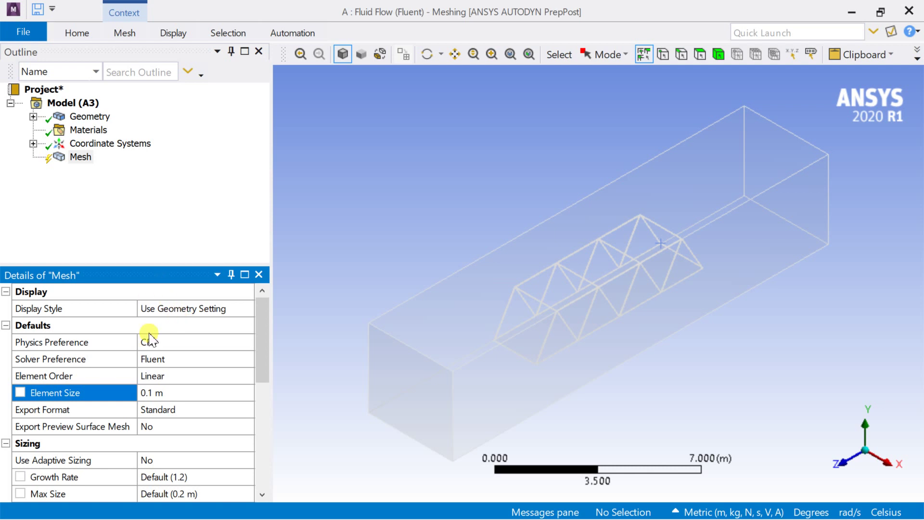
Set Use Adaptive Sizing to Yes and expand the Quality group.
scroll(150, 415, "down", 2)
left_click(191, 362)
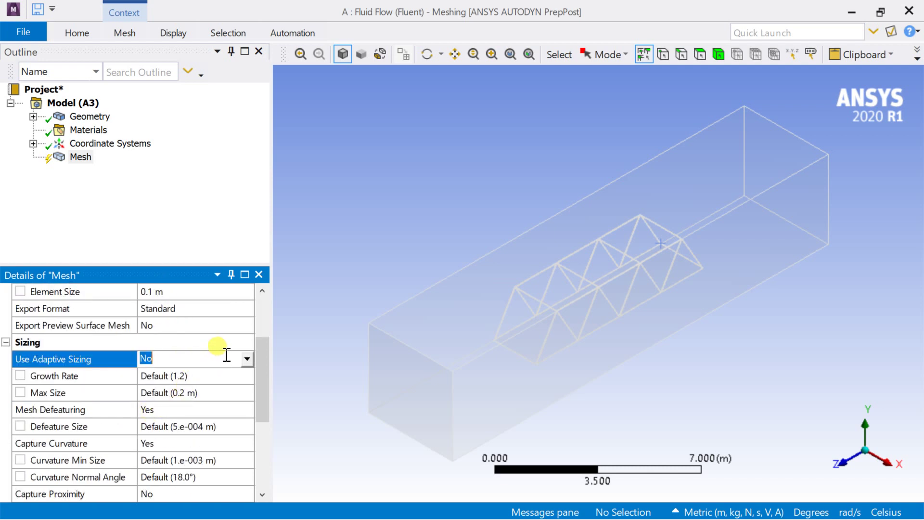
left_click(247, 358)
left_click(206, 383)
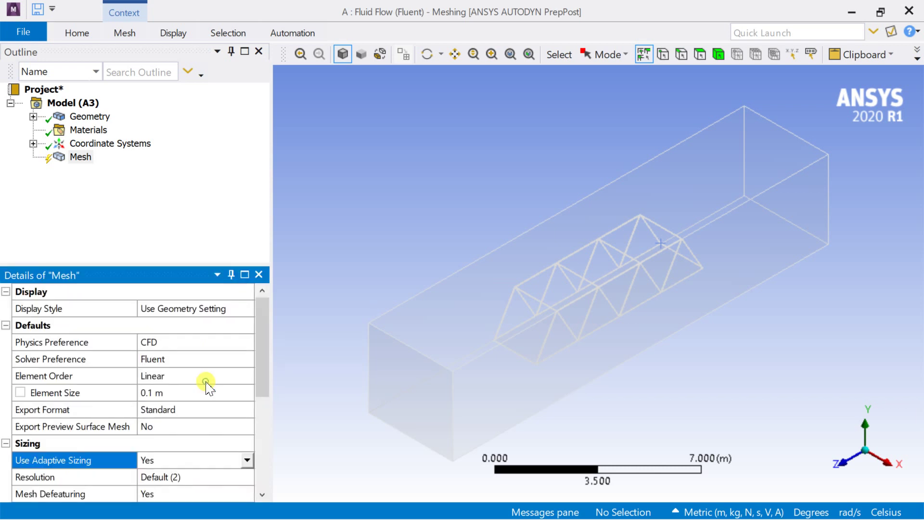
scroll(171, 316, "down", 3)
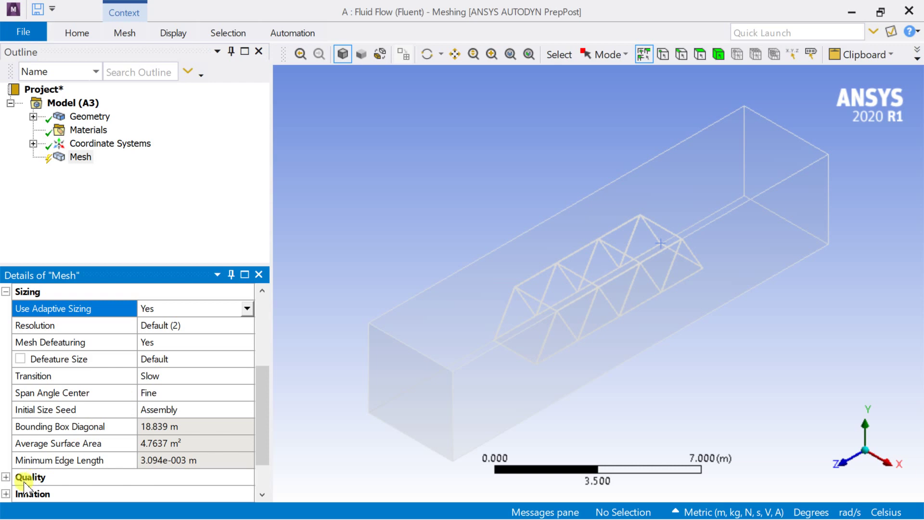
left_click(6, 478)
scroll(10, 474, "down", 2)
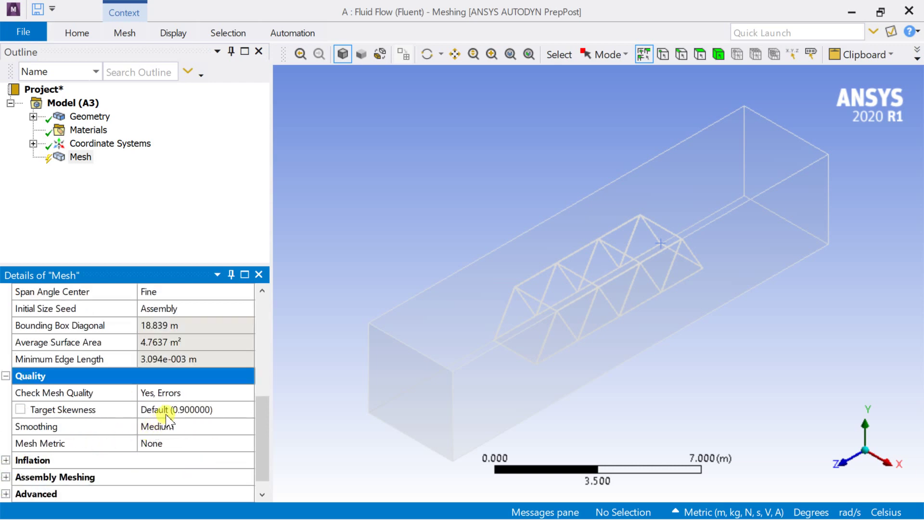
Generate the mesh and expand Statistics to read 152428 nodes and 827162 elements.
scroll(164, 412, "up", 4)
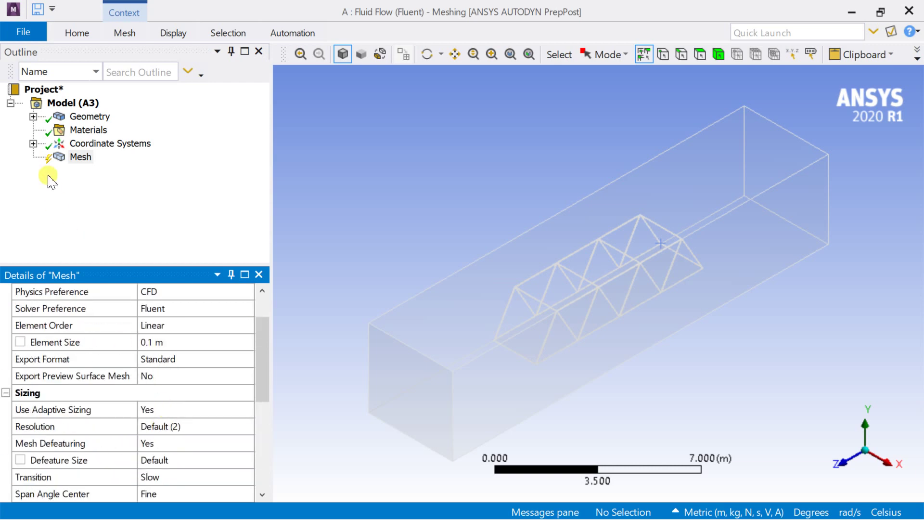
right_click(74, 158)
left_click(91, 212)
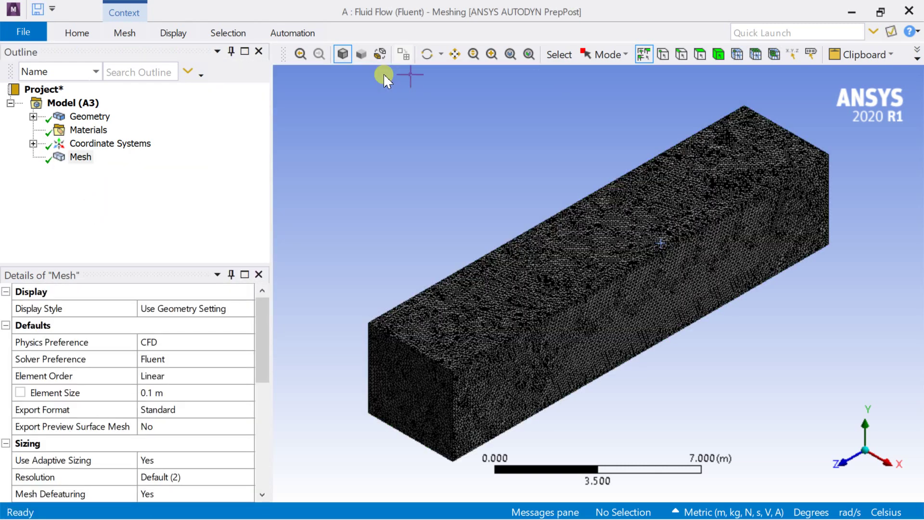
scroll(128, 438, "down", 6)
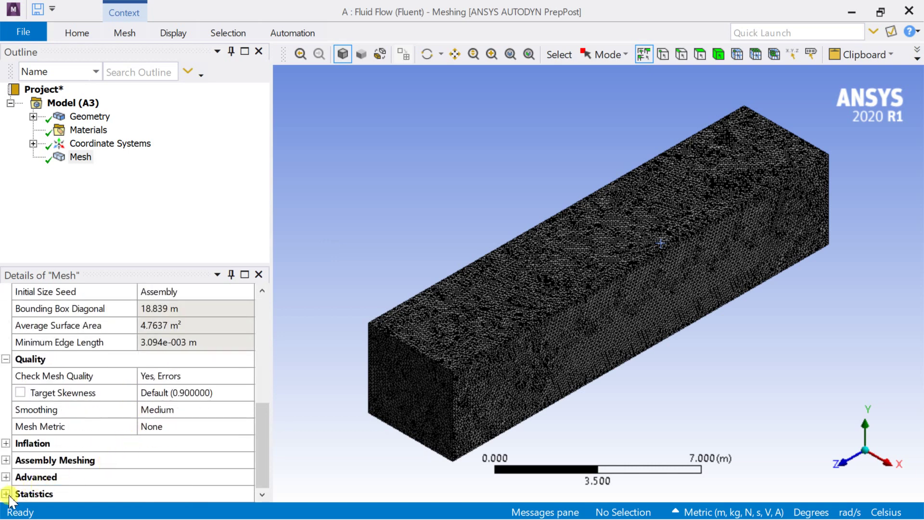
left_click(6, 494)
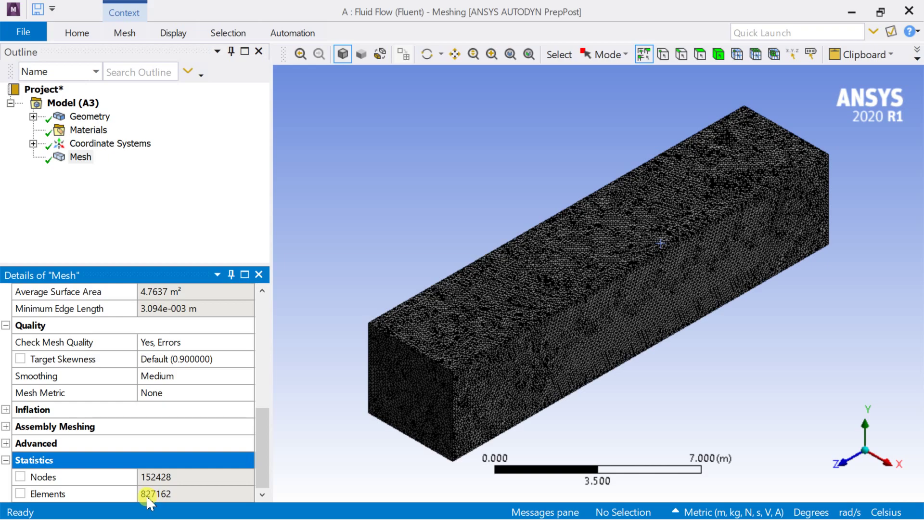
scroll(594, 285, "up", 10)
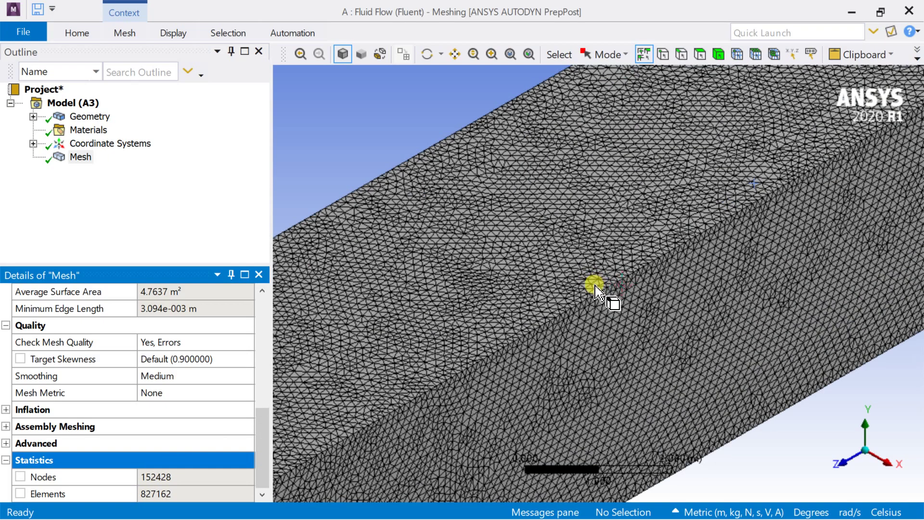
scroll(595, 287, "down", 10)
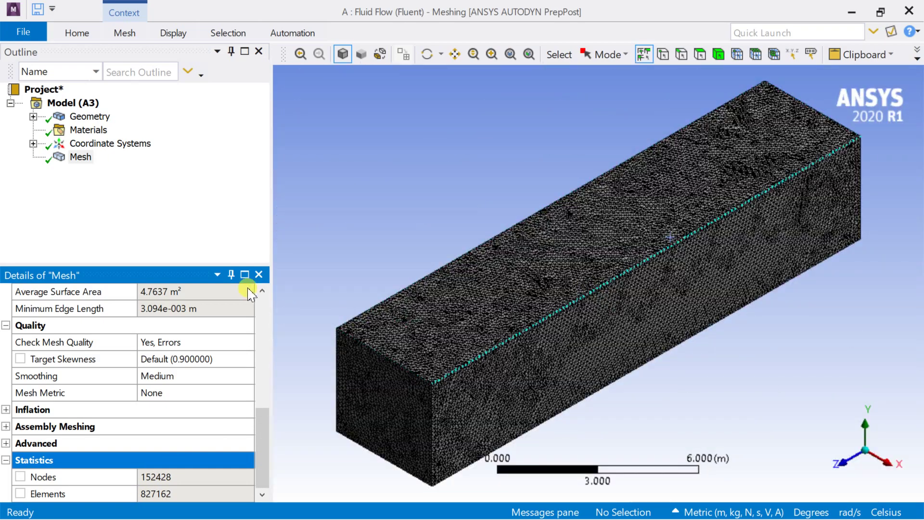
scroll(215, 353, "up", 10)
scroll(215, 354, "up", 2)
left_click(225, 309)
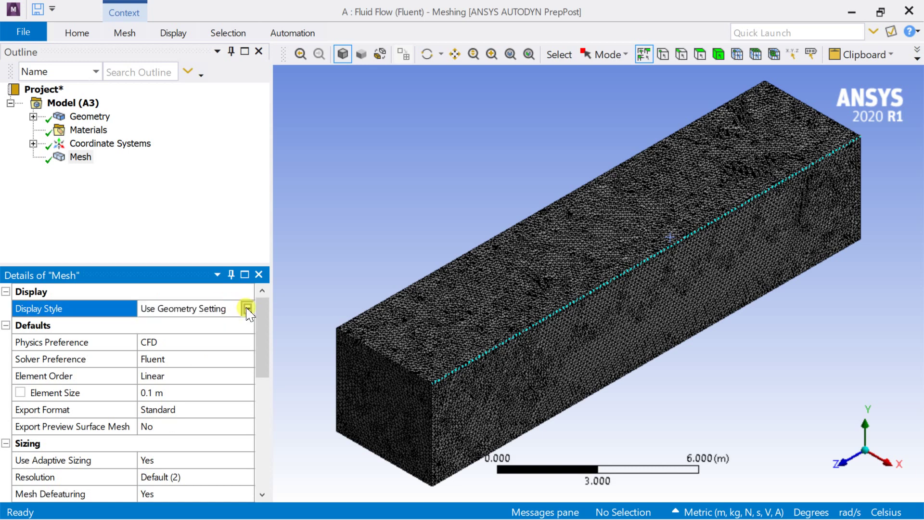
Set the mesh Display Style to Skewness, showing values up to 0.96734.
left_click(247, 308)
scroll(183, 354, "down", 1)
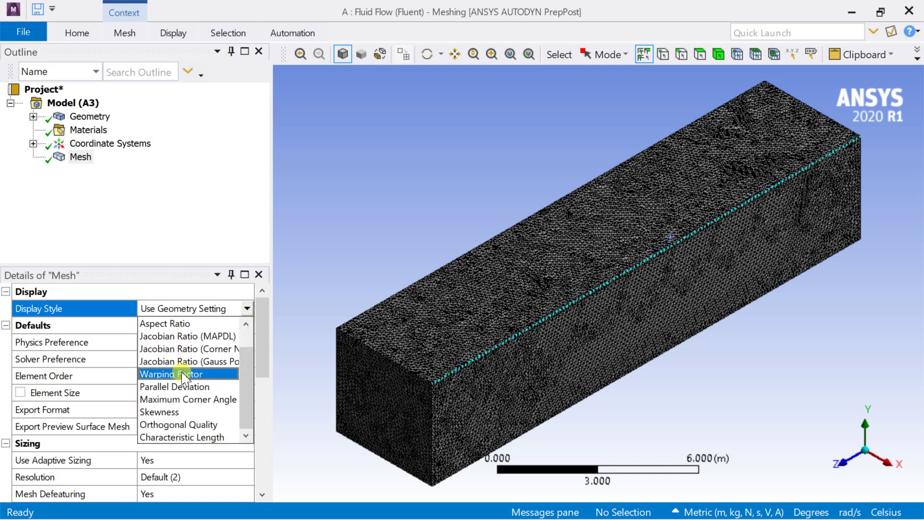
left_click(185, 411)
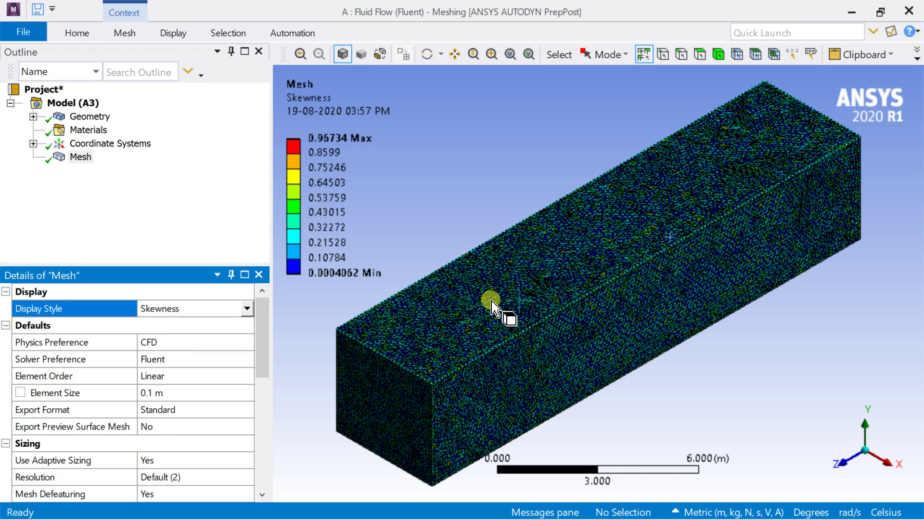
scroll(437, 185, "up", 10)
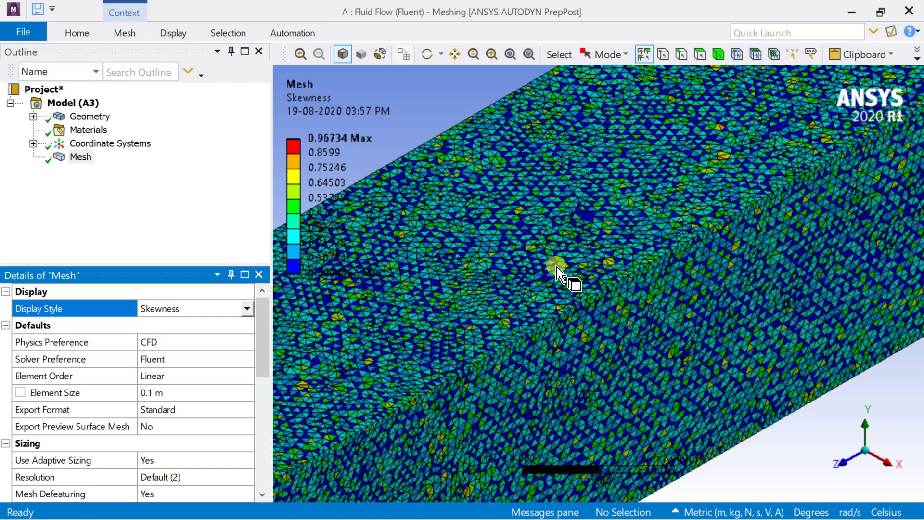
scroll(660, 314, "down", 10)
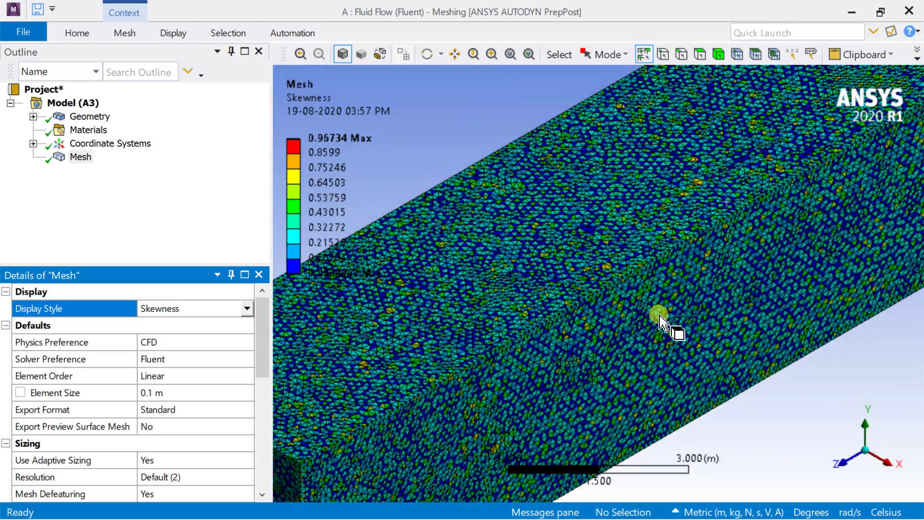
left_click(173, 32)
left_click(128, 34)
left_click(126, 34)
Add Section Plane1 cutting lengthwise through the mesh, hiding its upper half.
left_click(78, 34)
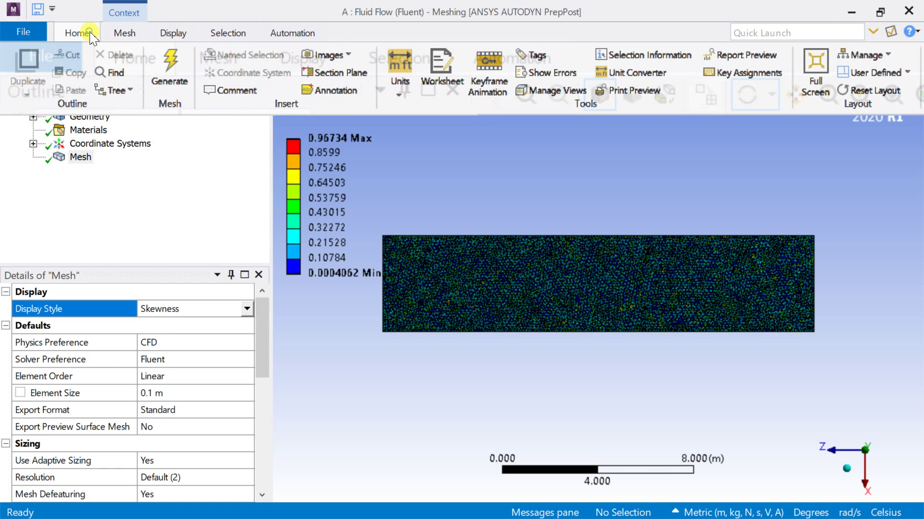
left_click(319, 72)
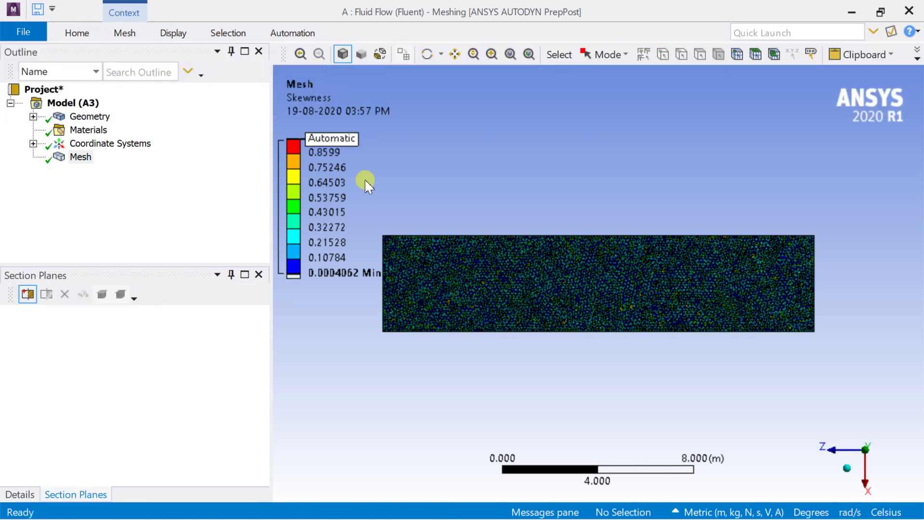
scroll(381, 294, "down", 2)
left_click_drag(415, 277, 790, 280)
middle_click_drag(570, 281, 481, 124)
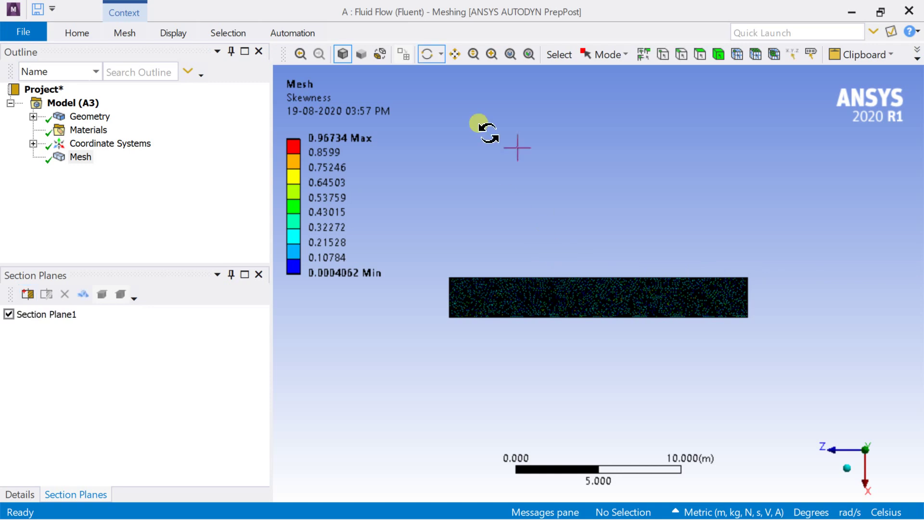
Orbit and zoom to inspect the skewness-coloured interior tetrahedra at the cut face.
left_click(427, 54)
left_click_drag(452, 172, 577, 275)
scroll(584, 265, "up", 4)
scroll(578, 275, "up", 3)
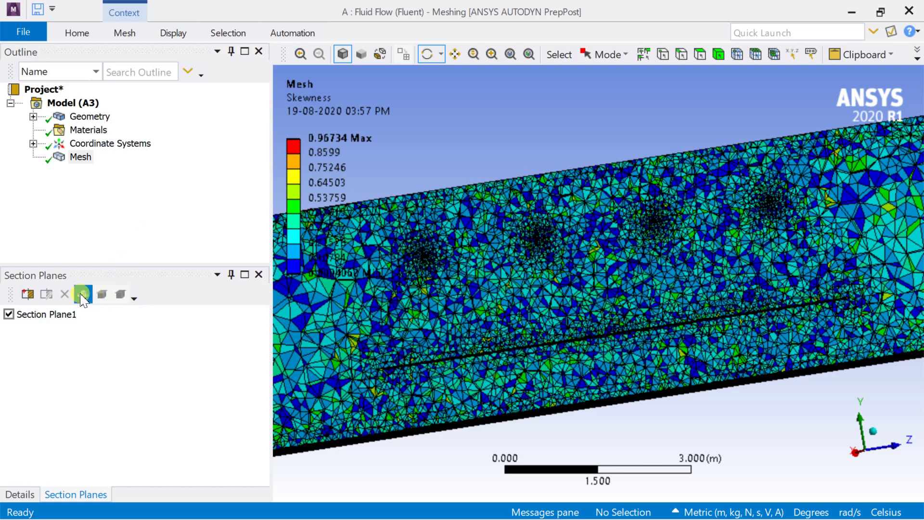
middle_click_drag(512, 291, 517, 361)
scroll(537, 346, "up", 5)
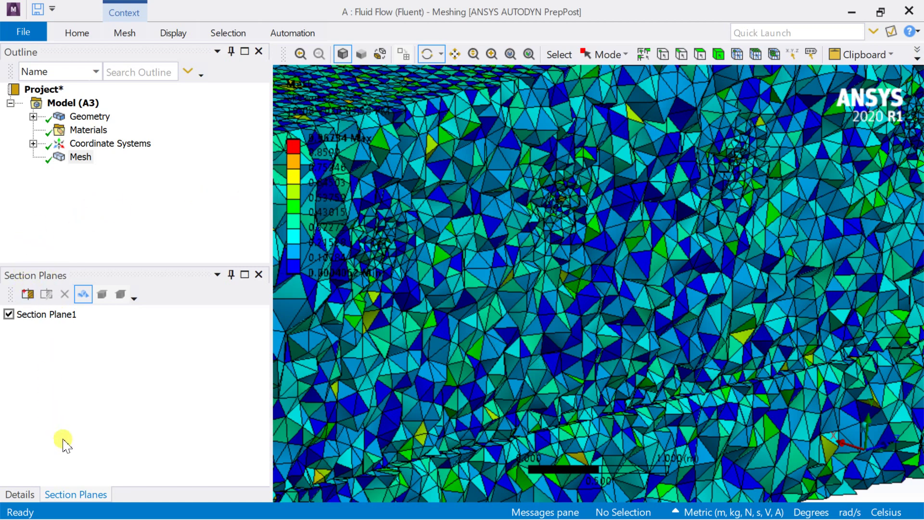
Set the mesh Display Style to Aspect Ratio (max 20.183) and orbit to a steep oblique view.
left_click(25, 496)
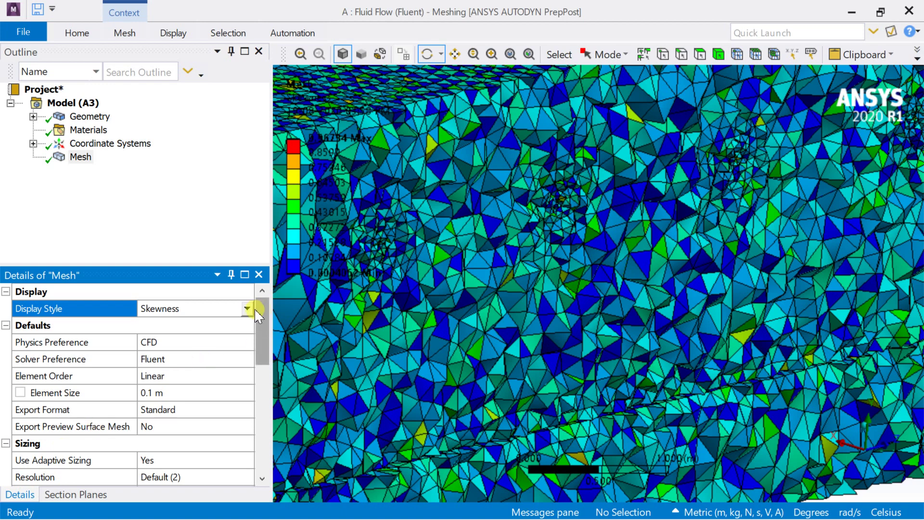
left_click(247, 308)
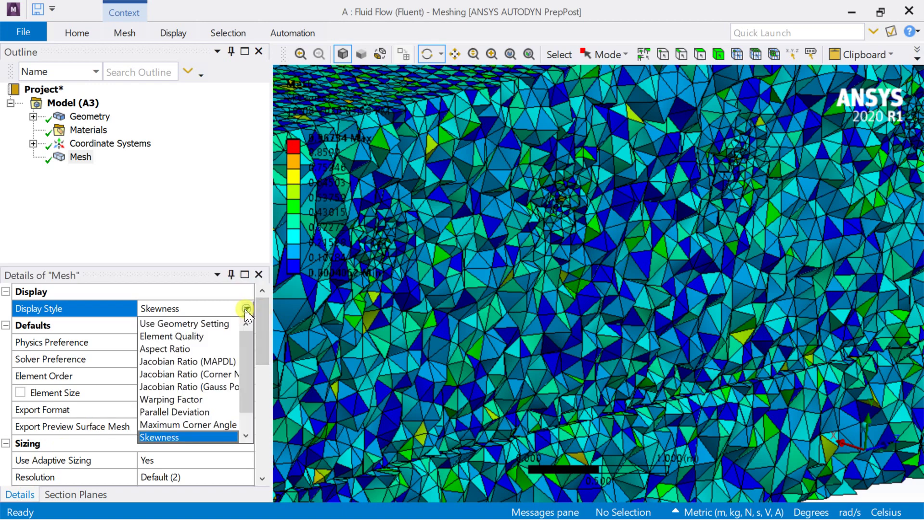
left_click(179, 351)
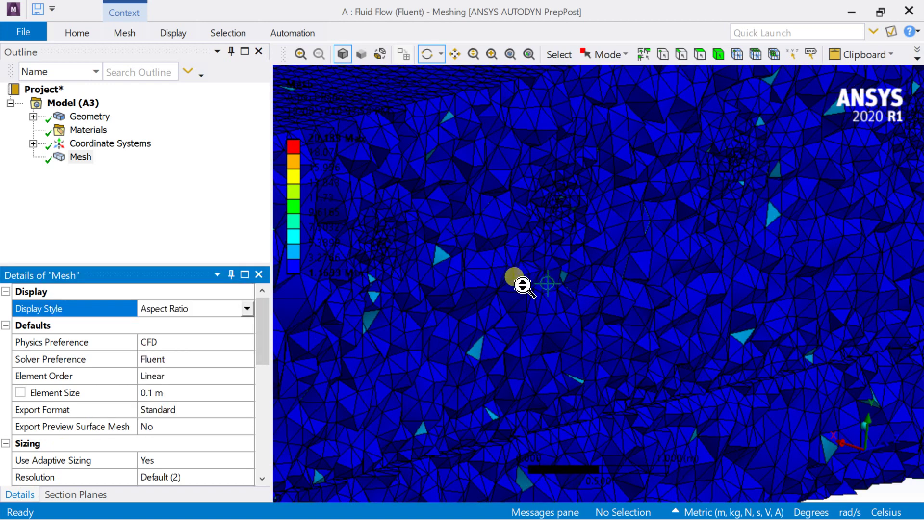
scroll(518, 282, "down", 3)
scroll(522, 286, "down", 3)
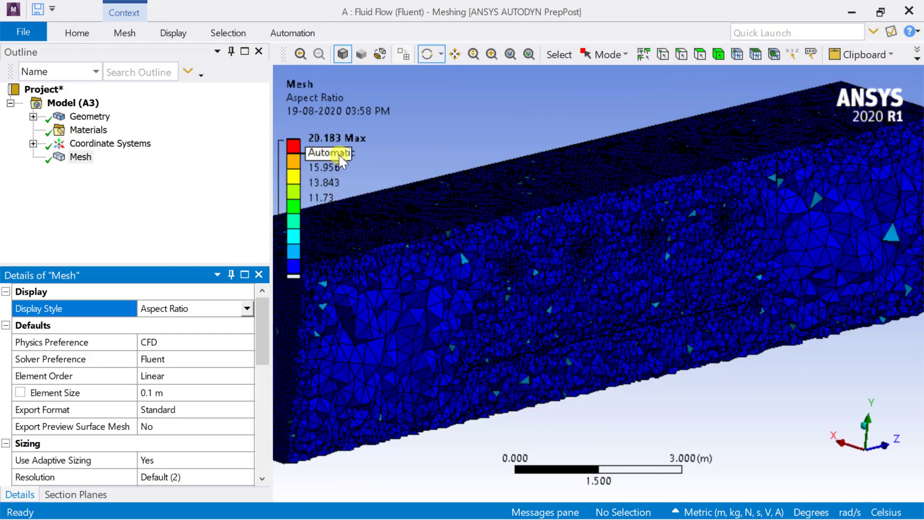
left_click_drag(488, 252, 524, 250)
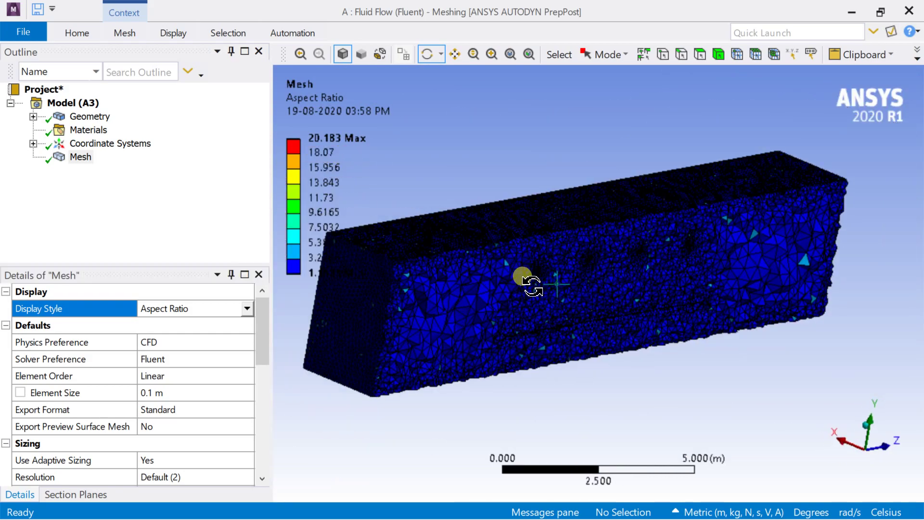
scroll(582, 285, "up", 3)
left_click_drag(582, 278, 619, 305)
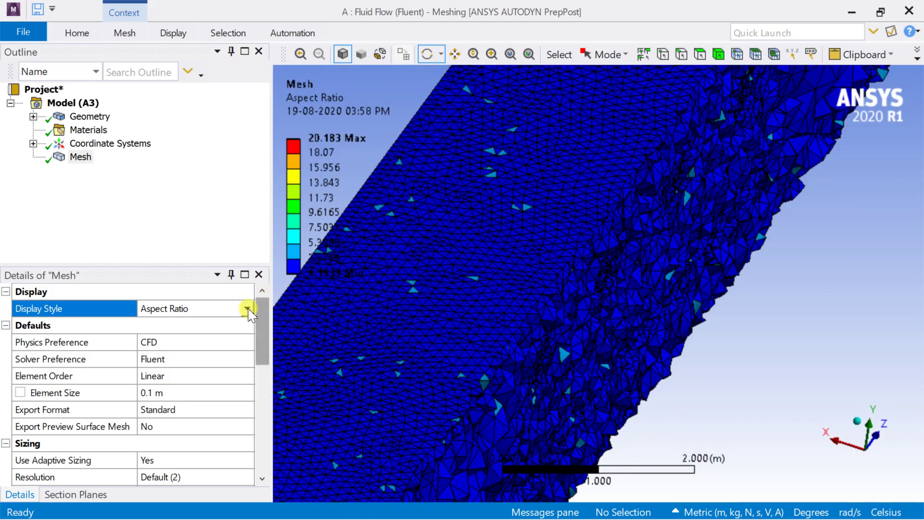
left_click(247, 308)
Colour the mesh by Orthogonal Quality and tilt the block to an oblique angle.
scroll(207, 356, "down", 2)
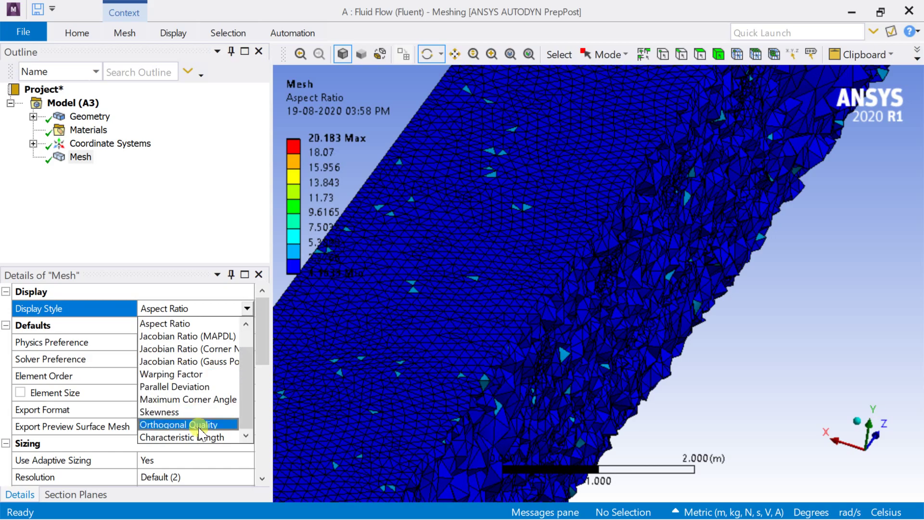
left_click(525, 311)
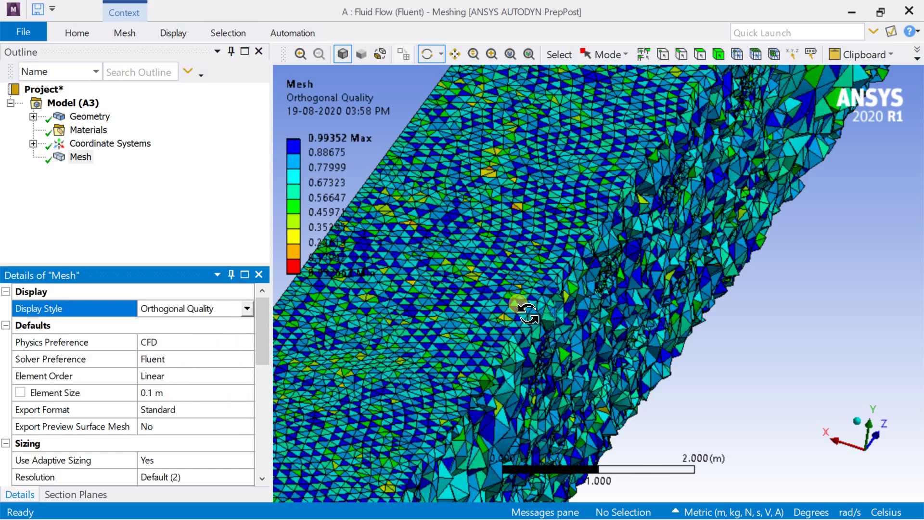
scroll(527, 316, "down", 3)
left_click_drag(547, 324, 465, 289)
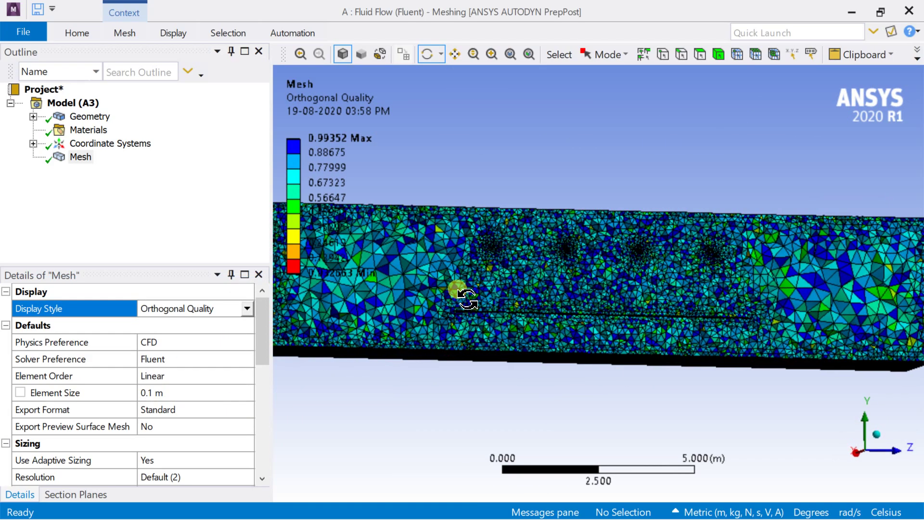
scroll(616, 274, "up", 5)
left_click_drag(619, 279, 679, 295)
scroll(679, 303, "down", 5)
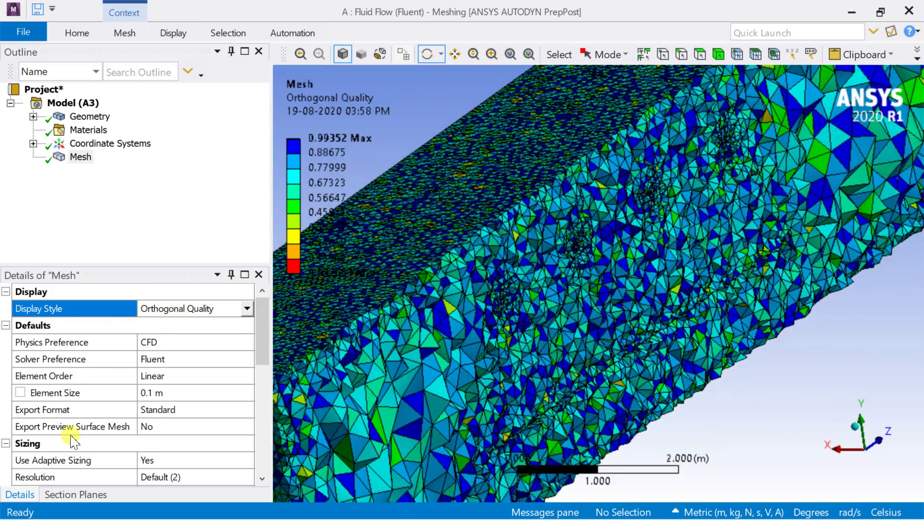
Turn off Show Whole Elements and uncheck Section Plane1 to show the full enclosure.
left_click(57, 496)
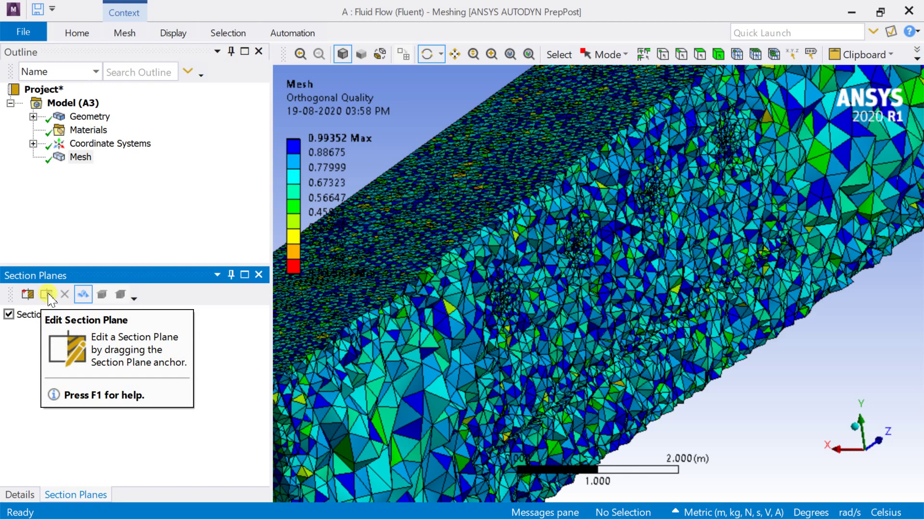
left_click(83, 294)
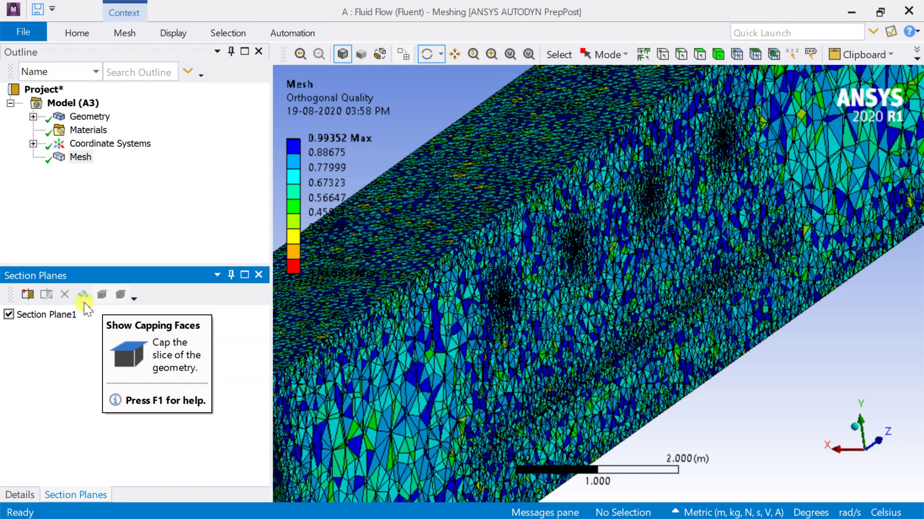
left_click(9, 315)
scroll(578, 330, "down", 5)
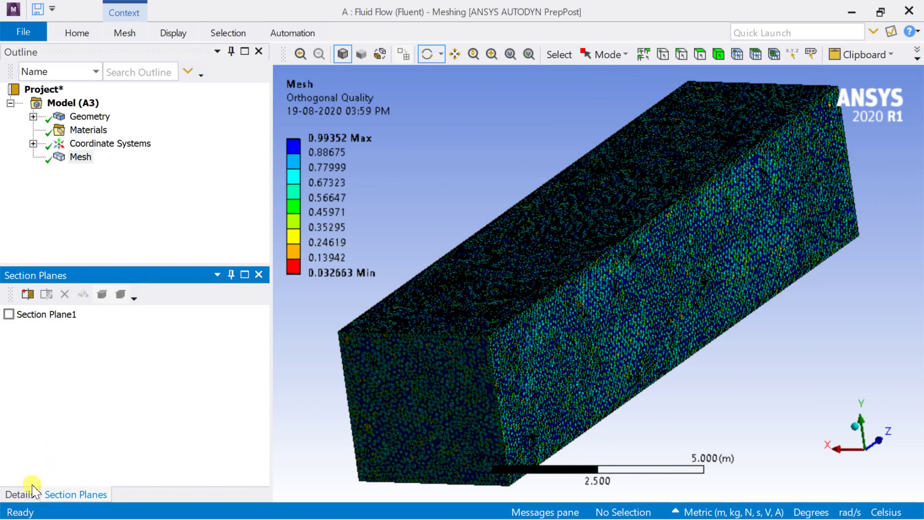
left_click(19, 494)
Return the mesh Display Style to Use Geometry Setting and view the box isometrically, facing its end.
left_click(245, 310)
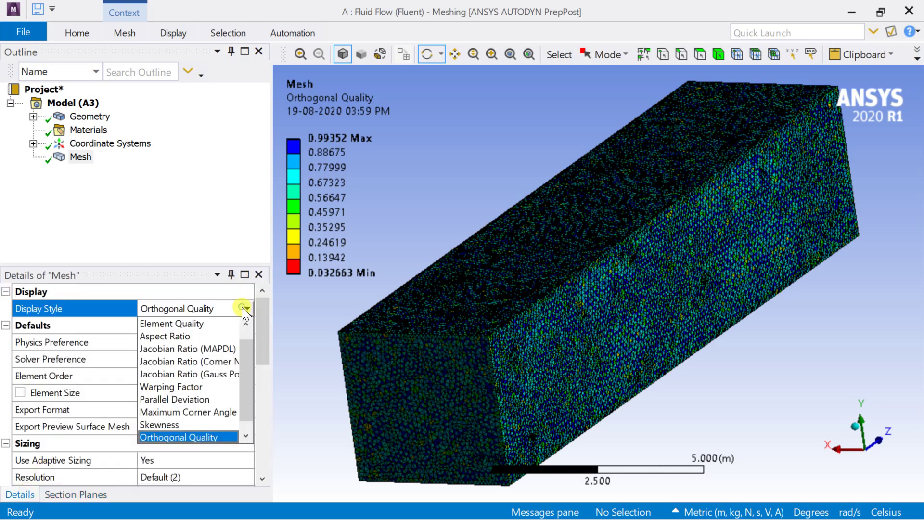
scroll(207, 343, "up", 1)
left_click(202, 324)
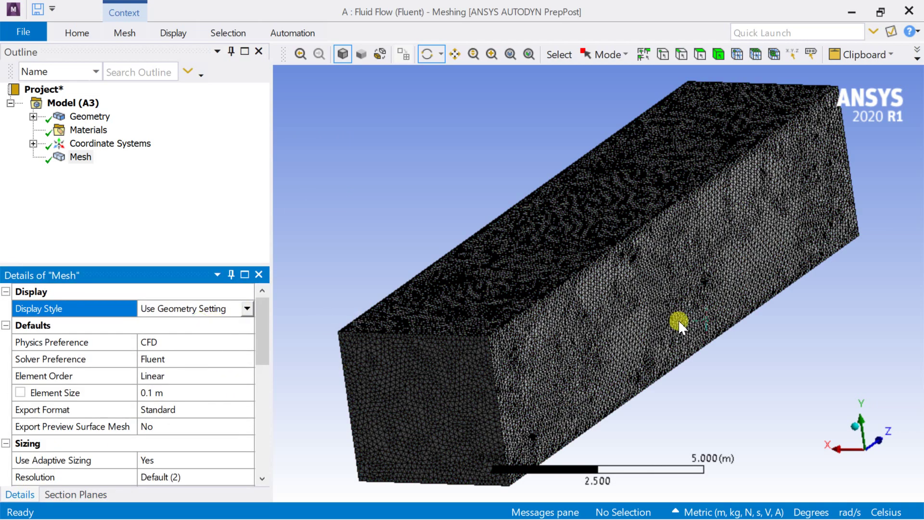
mouse_move(566, 274)
left_mouse_down()
mouse_move(495, 258)
mouse_move(584, 326)
mouse_move(547, 275)
mouse_move(552, 279)
left_mouse_up()
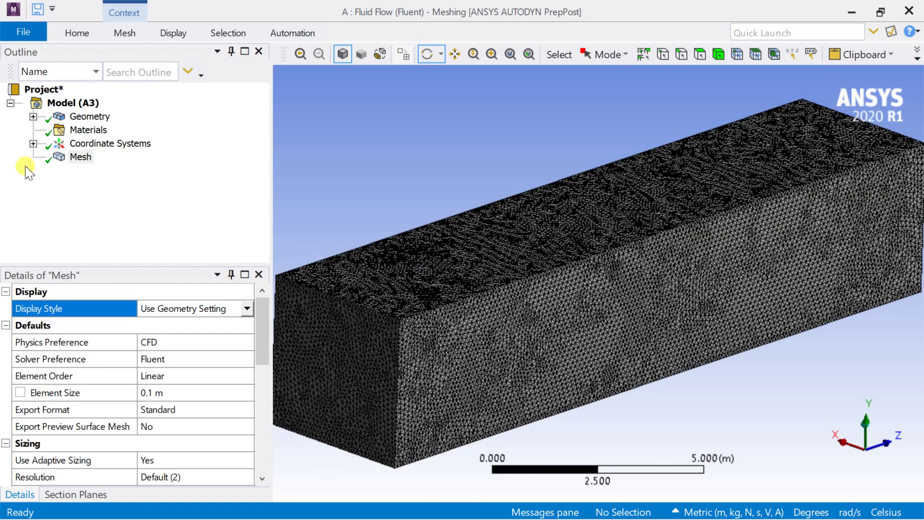
scroll(674, 258, "down", 3)
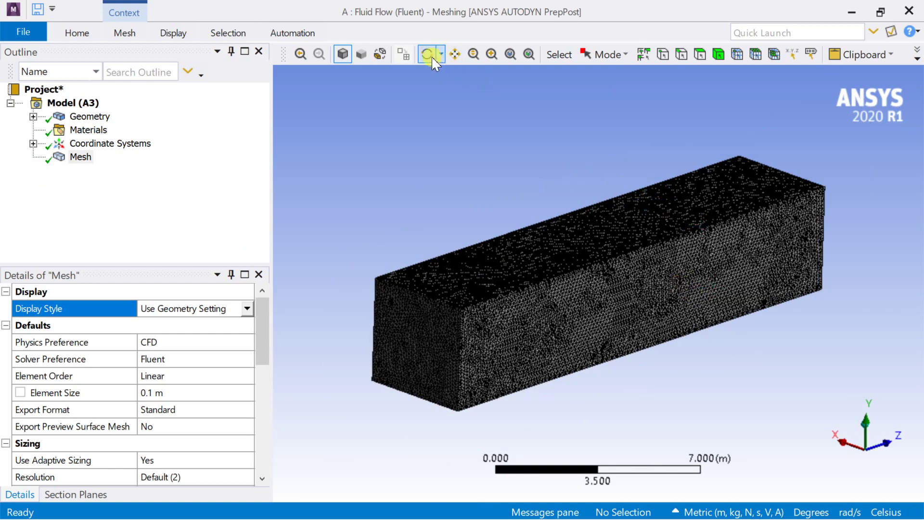
left_click_drag(600, 214, 518, 223)
left_click(879, 428)
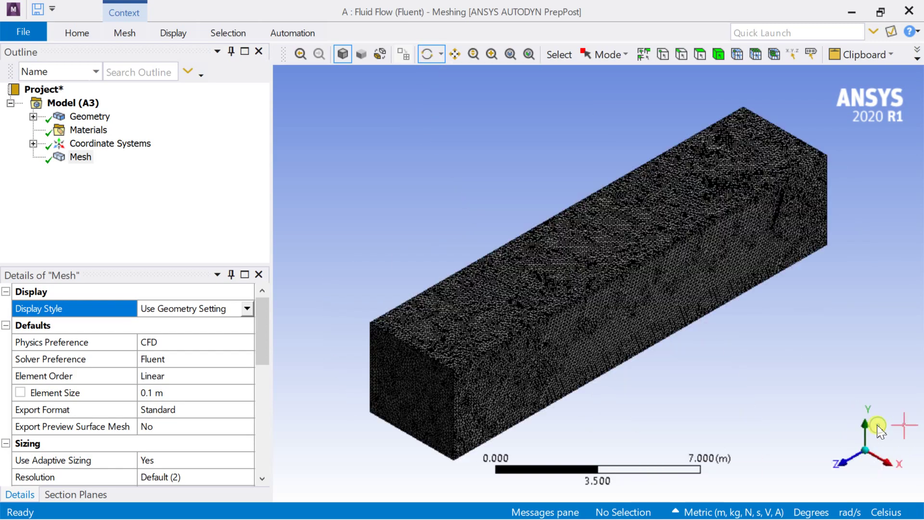
scroll(814, 335, "up", 3)
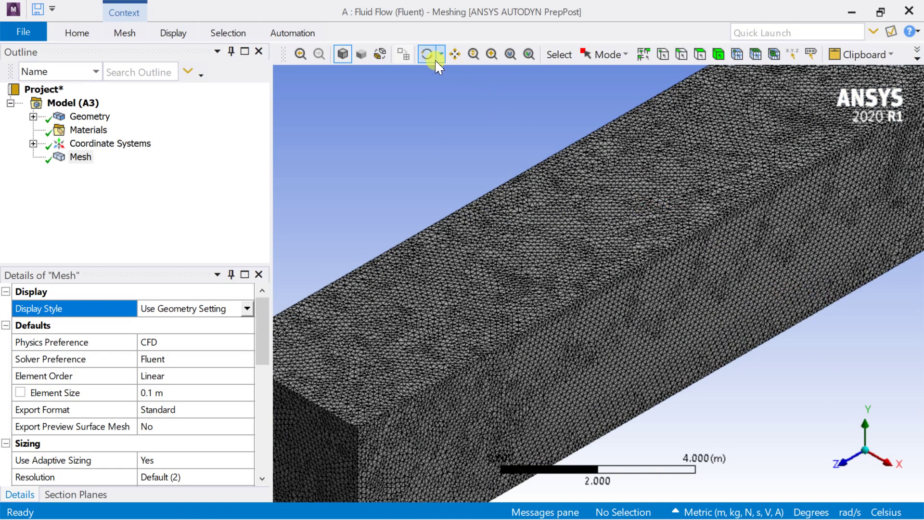
left_click_drag(620, 214, 499, 165)
left_click(717, 55)
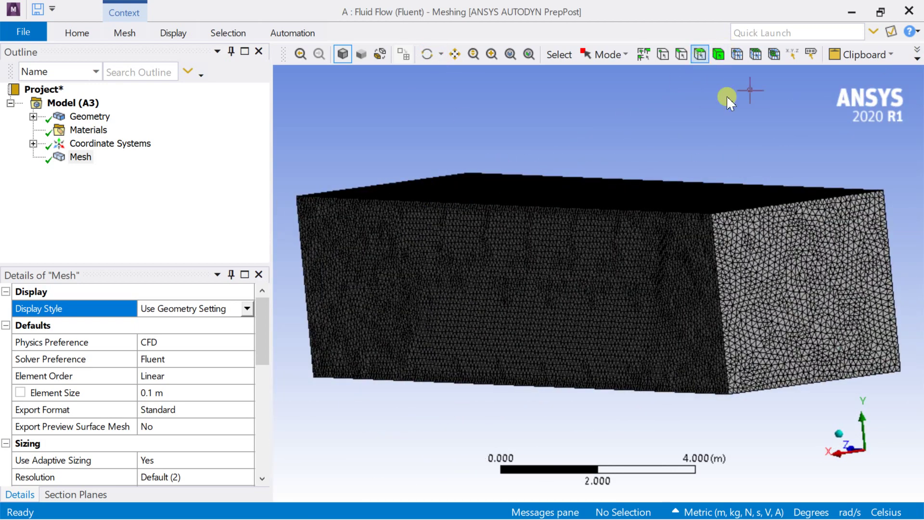
Create a named selection 'inlet' on the right end face of the box.
left_click(765, 268)
right_click(766, 269)
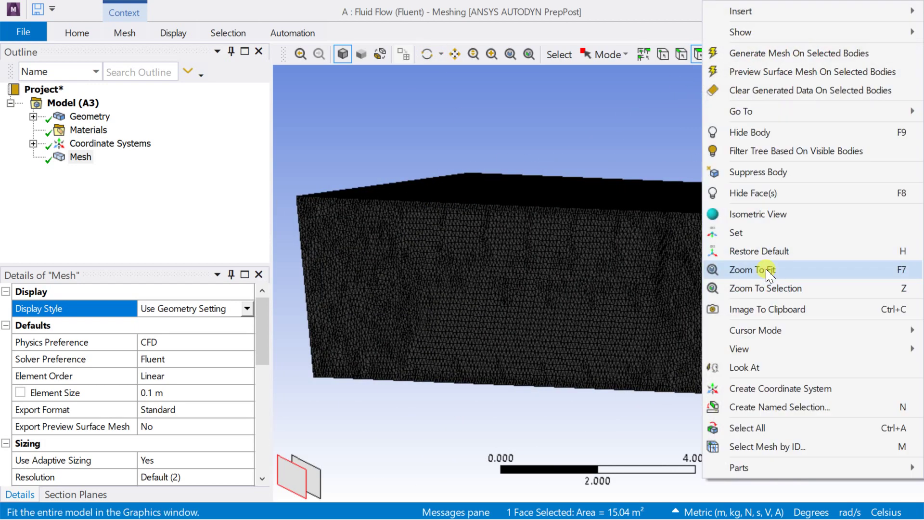
left_click(750, 408)
type("inlet")
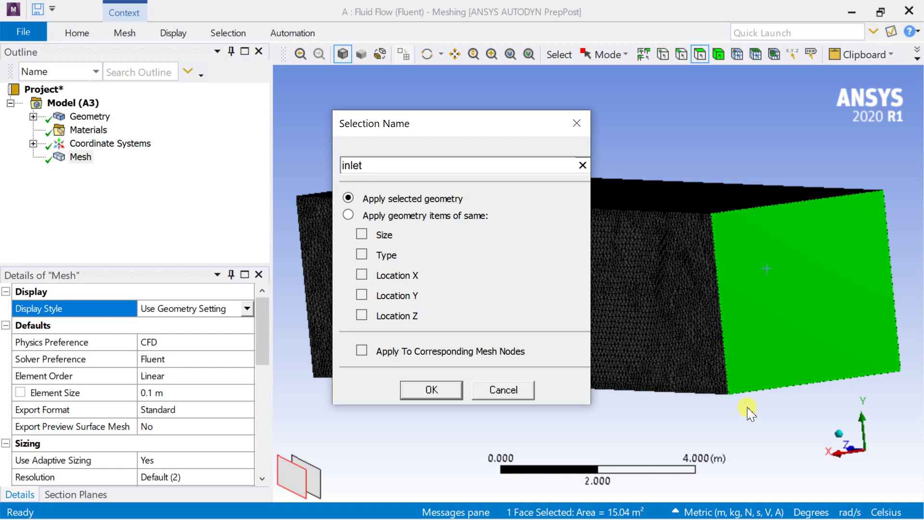
key("Return")
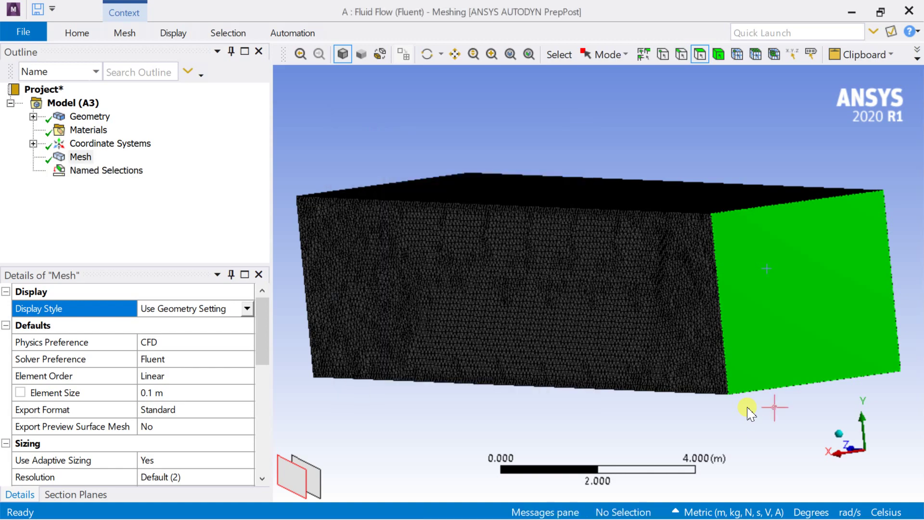
Create a named selection 'outlet' on the opposite end face.
left_click(428, 54)
left_click_drag(489, 139, 726, 103)
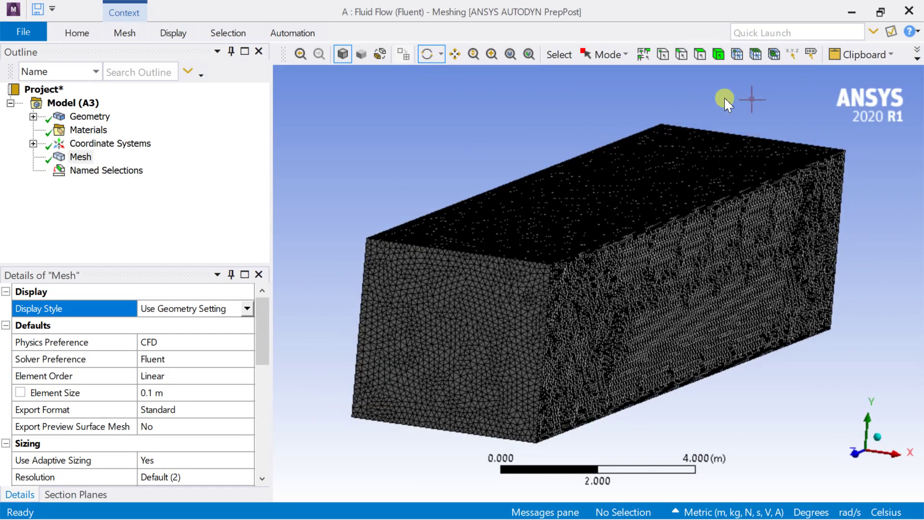
left_click(700, 54)
left_click(427, 299)
right_click(426, 306)
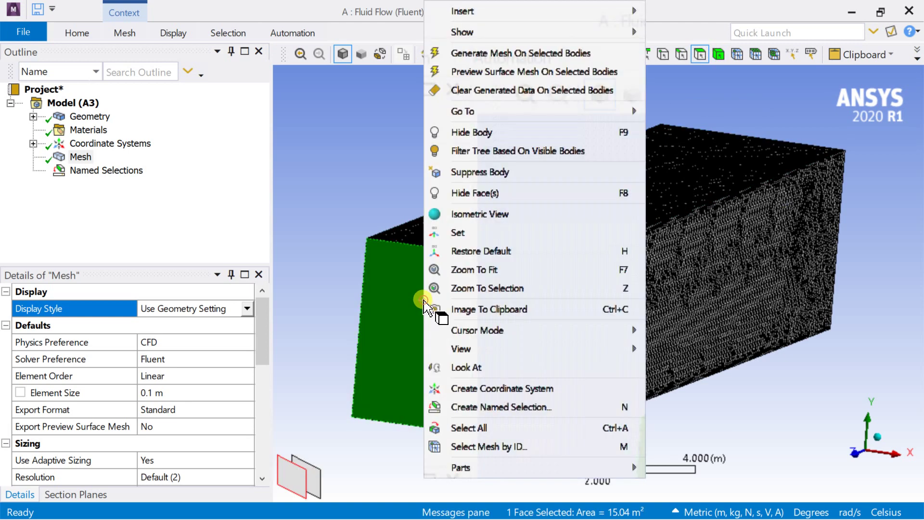
left_click(492, 407)
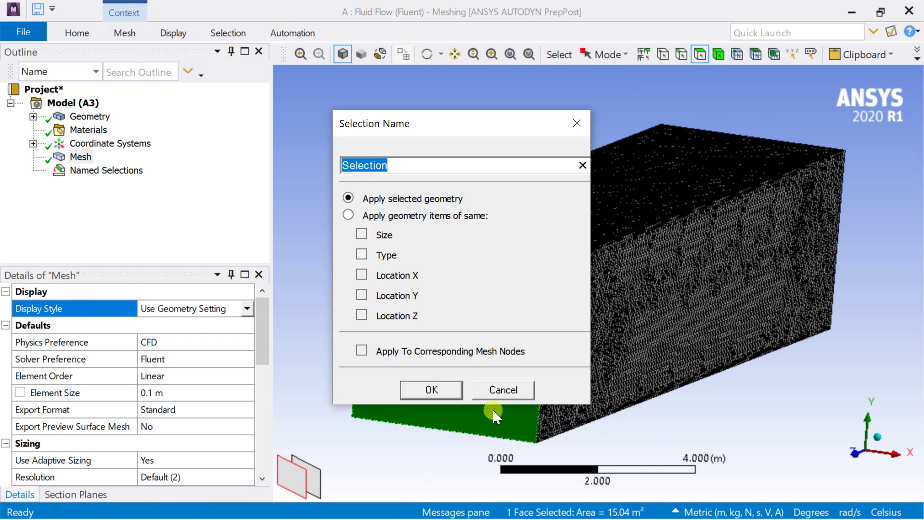
type("outlet")
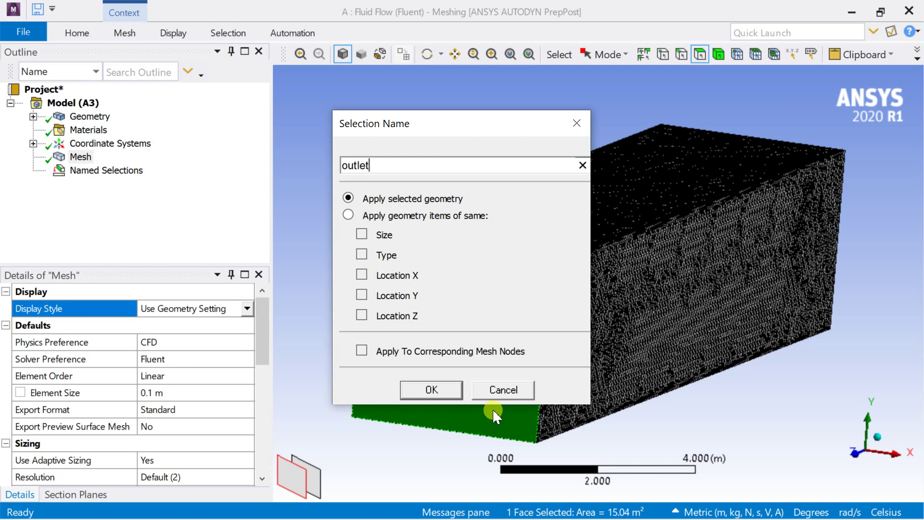
key("Return")
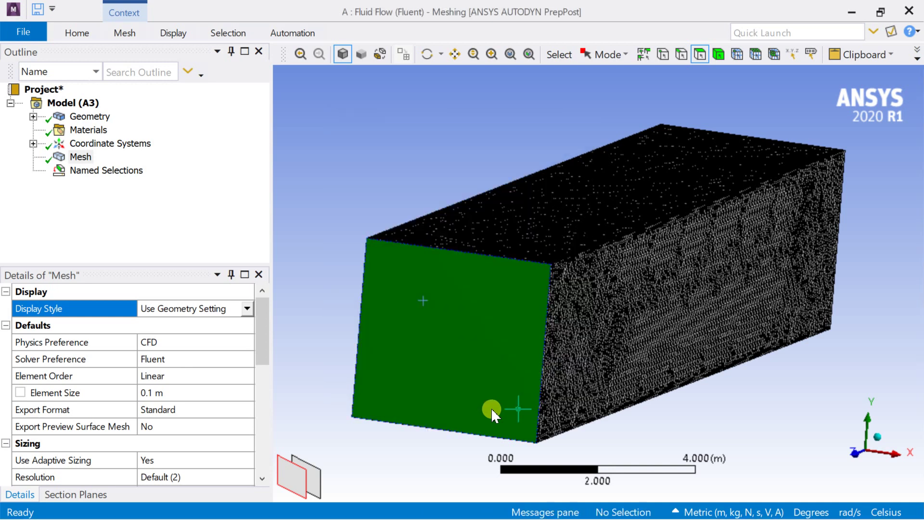
Create a named selection 'fluid domain' on the whole box body.
scroll(588, 302, "down", 2)
left_click(718, 55)
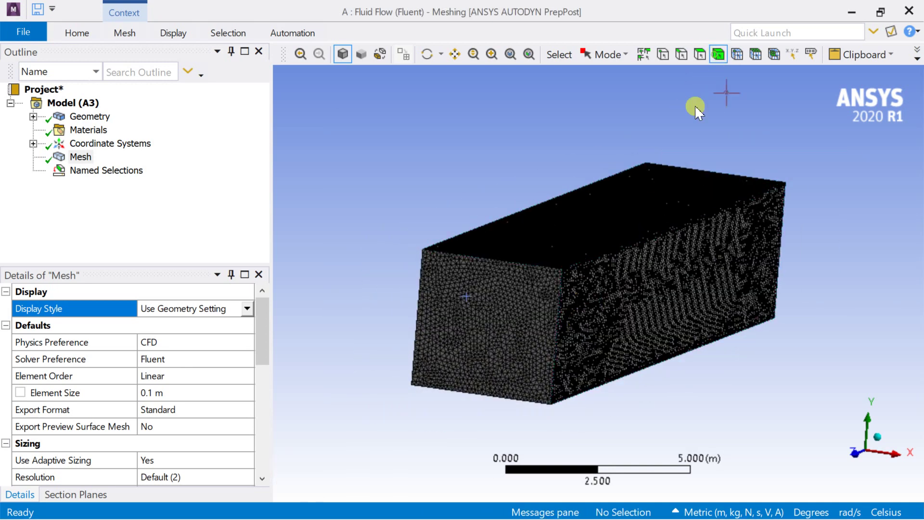
left_click(627, 271)
right_click(629, 274)
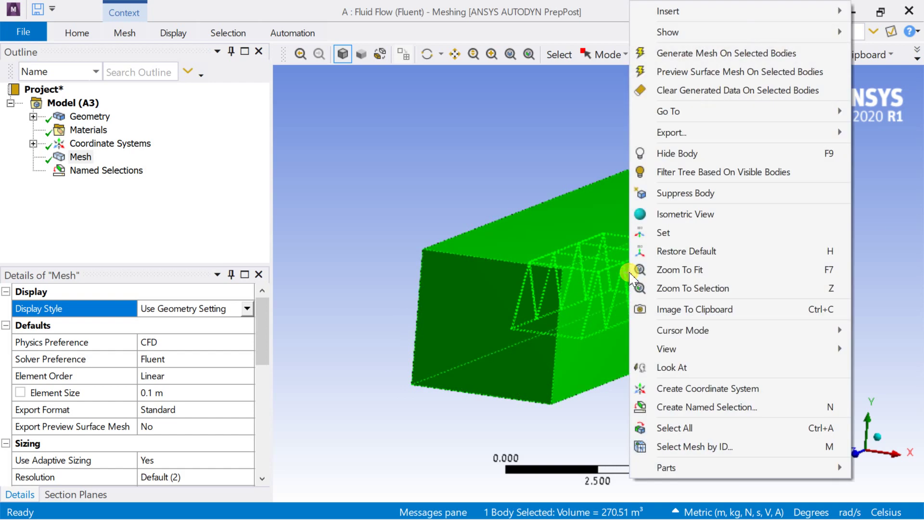
left_click(667, 408)
type("fluid domain")
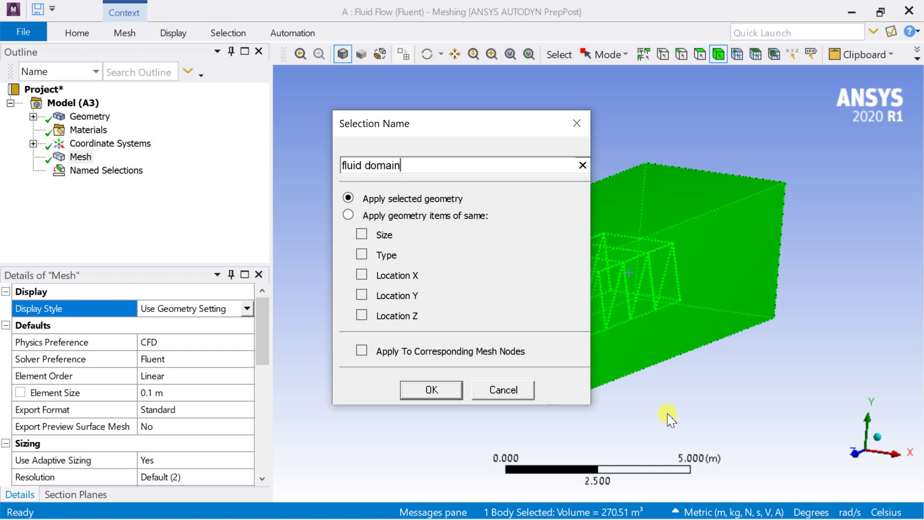
key("Return")
left_click(670, 417)
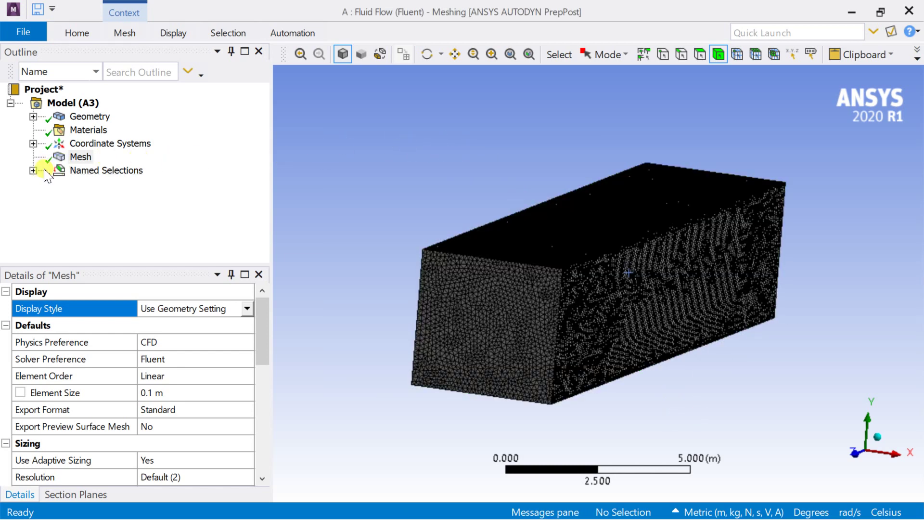
Expand Named Selections and check that inlet, outlet and fluid domain highlight the correct geometry.
left_click(33, 171)
left_click(96, 184)
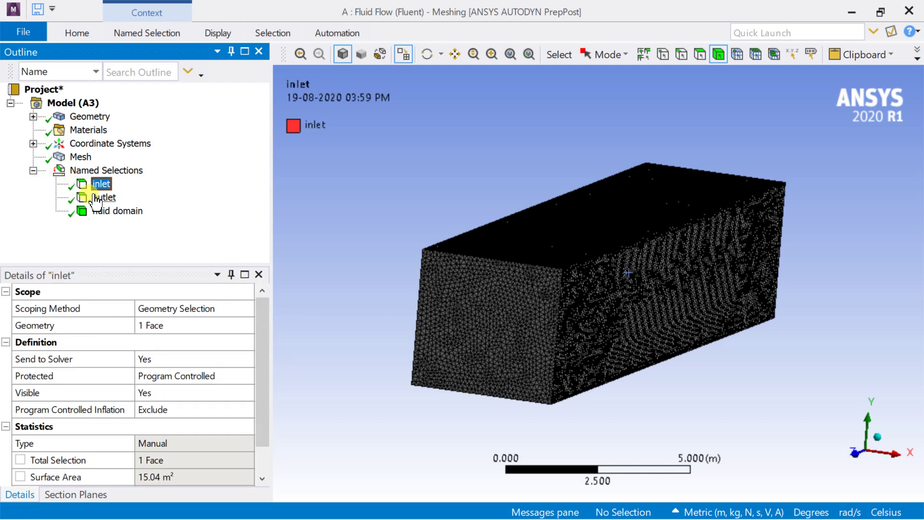
left_click(99, 198)
left_click(115, 212)
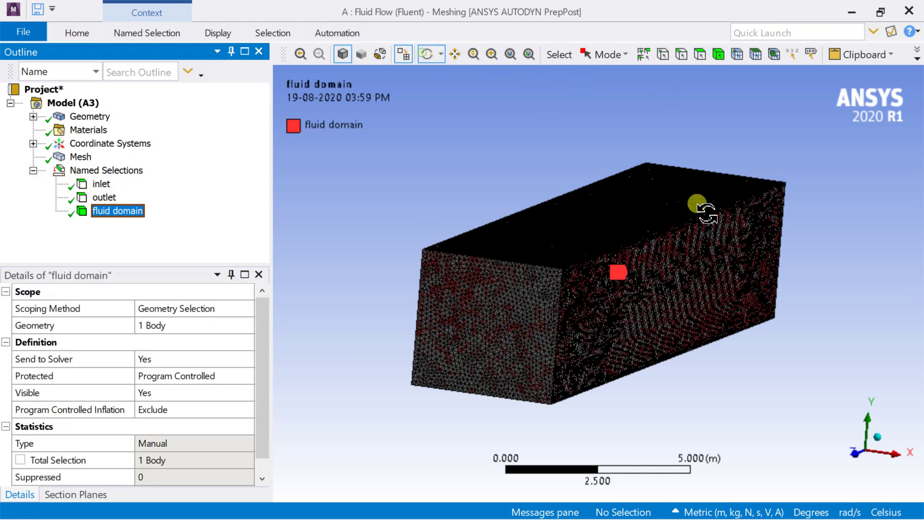
left_click_drag(698, 203, 694, 236)
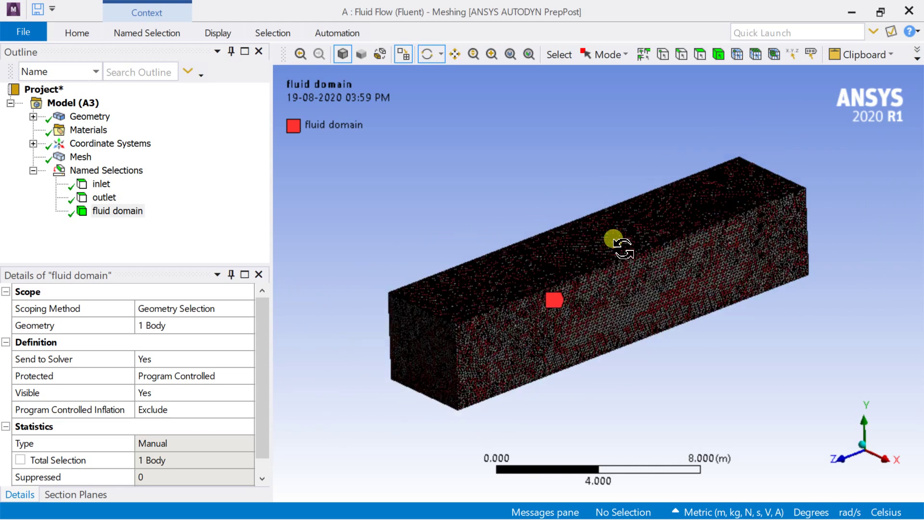
left_click(81, 157)
Update the Mesh so it translates successfully to Fluent, then close the Meshing window.
right_click(84, 159)
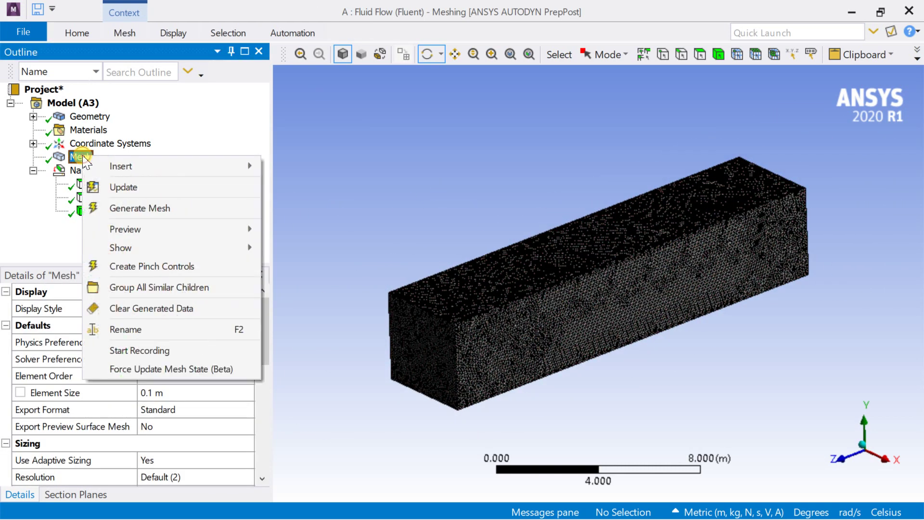
left_click(109, 191)
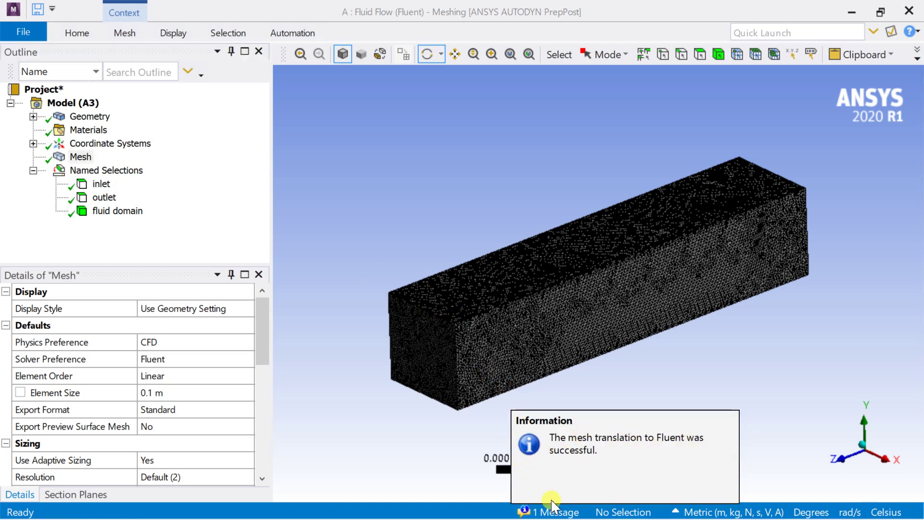
left_click(908, 11)
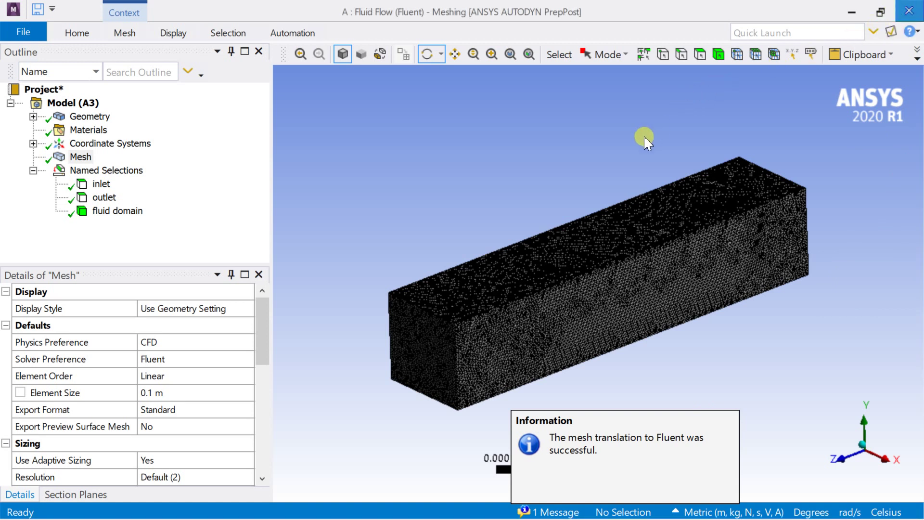